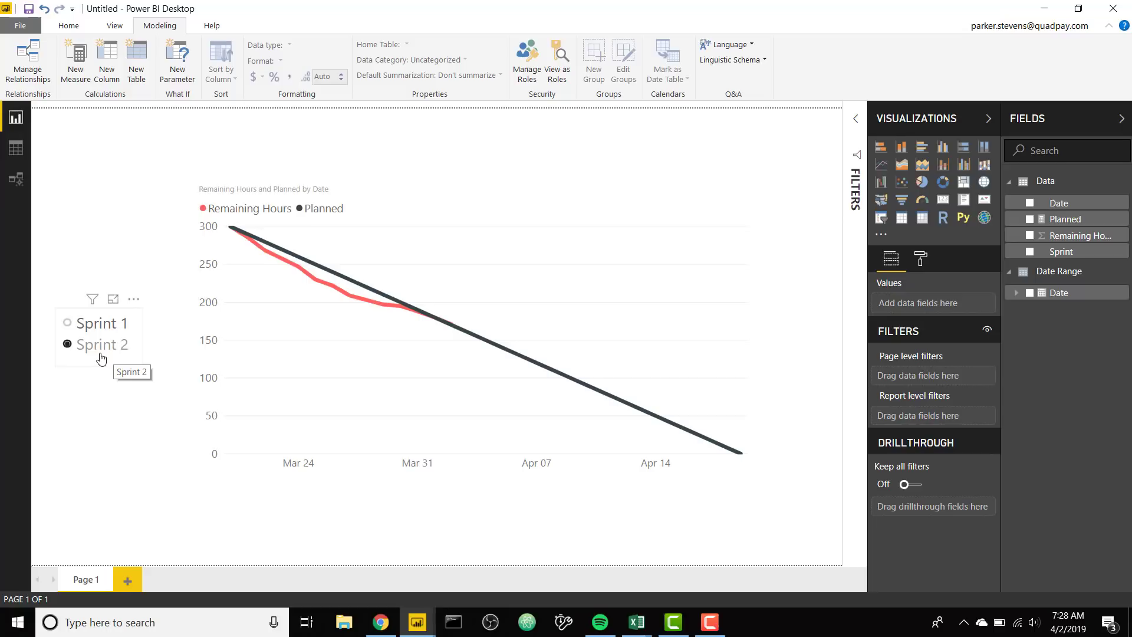
Toggle the burndown chart's sprint slicer to Sprint 1, then back to Sprint 2.
mouse_move(260, 249)
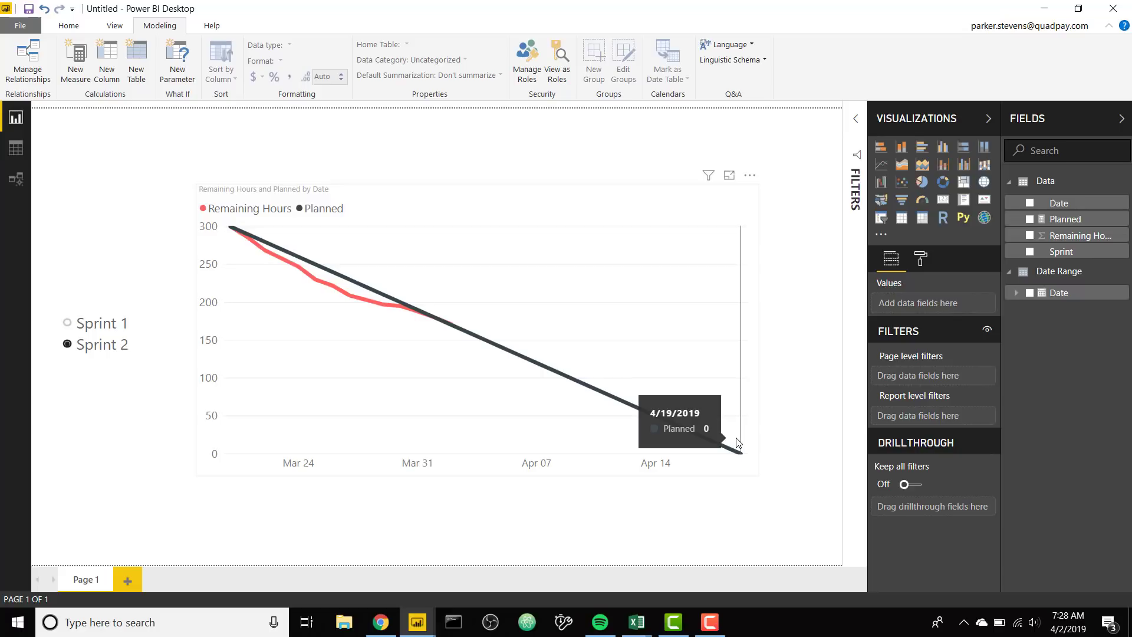
click(102, 326)
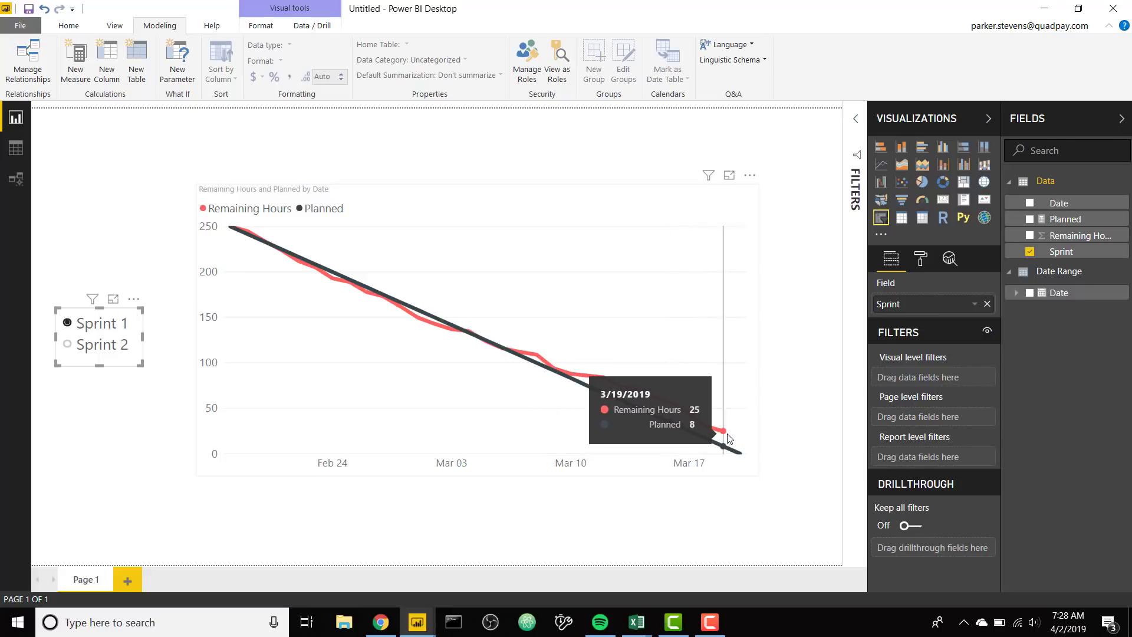
click(86, 345)
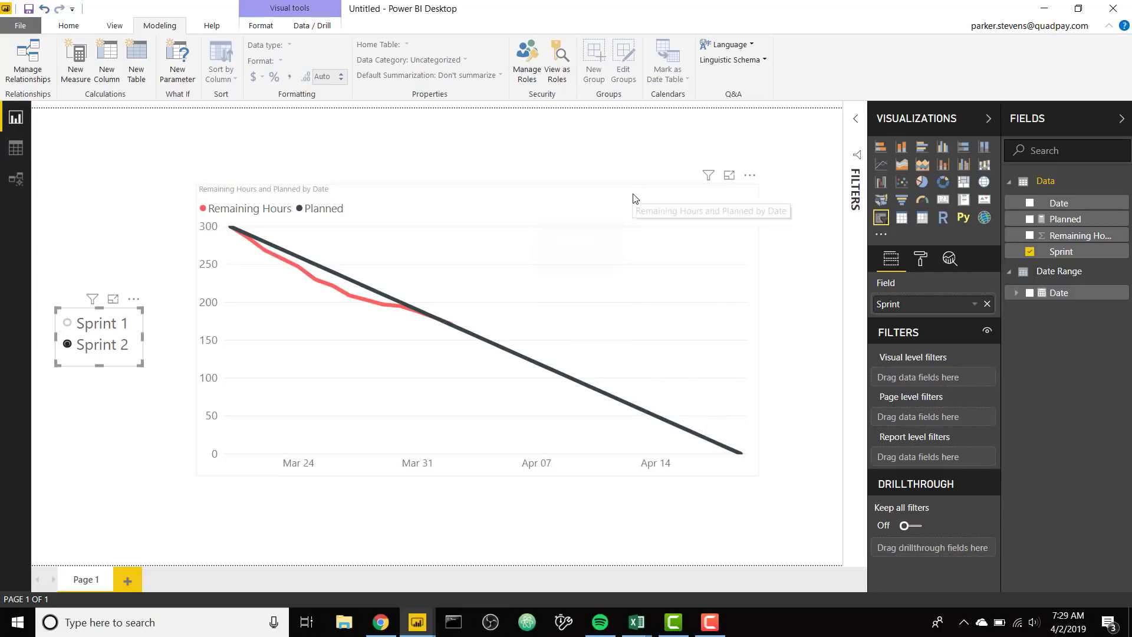
Inspect the Data table's rows in Data view.
click(28, 158)
click(1048, 182)
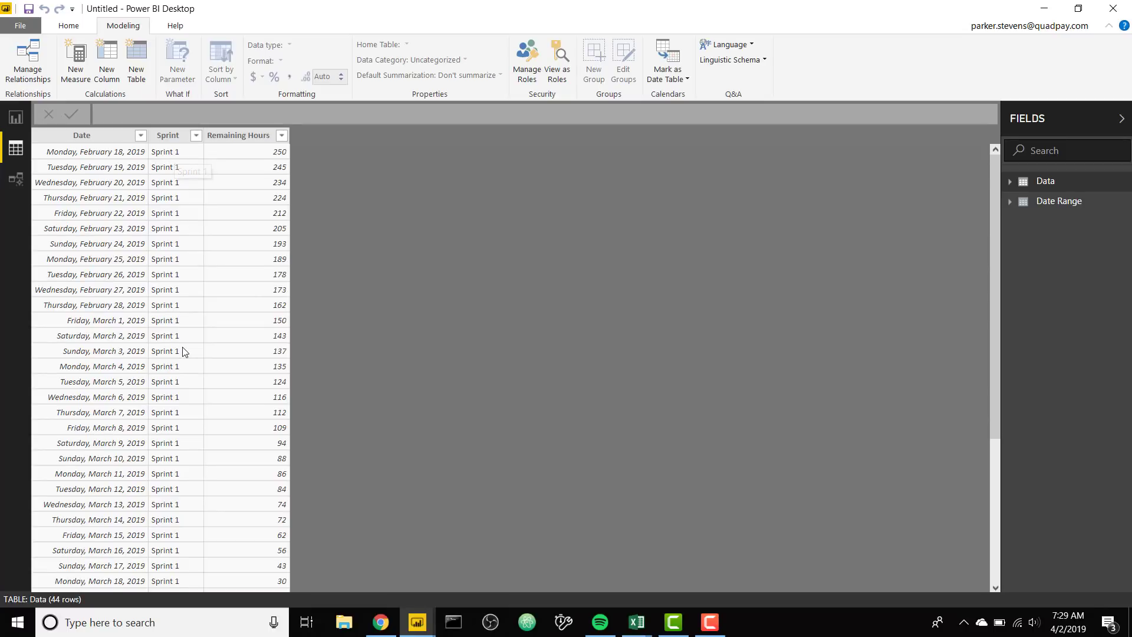
scroll(183, 352, down, 5)
scroll(171, 430, up, 5)
scroll(235, 328, down, 4)
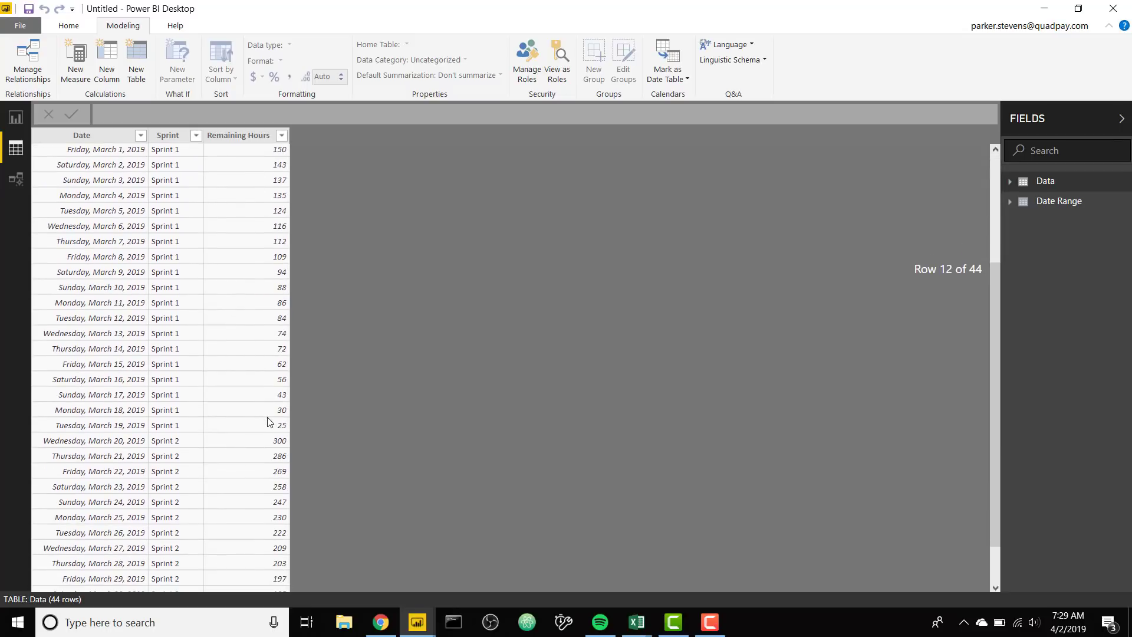
scroll(270, 427, down, 1)
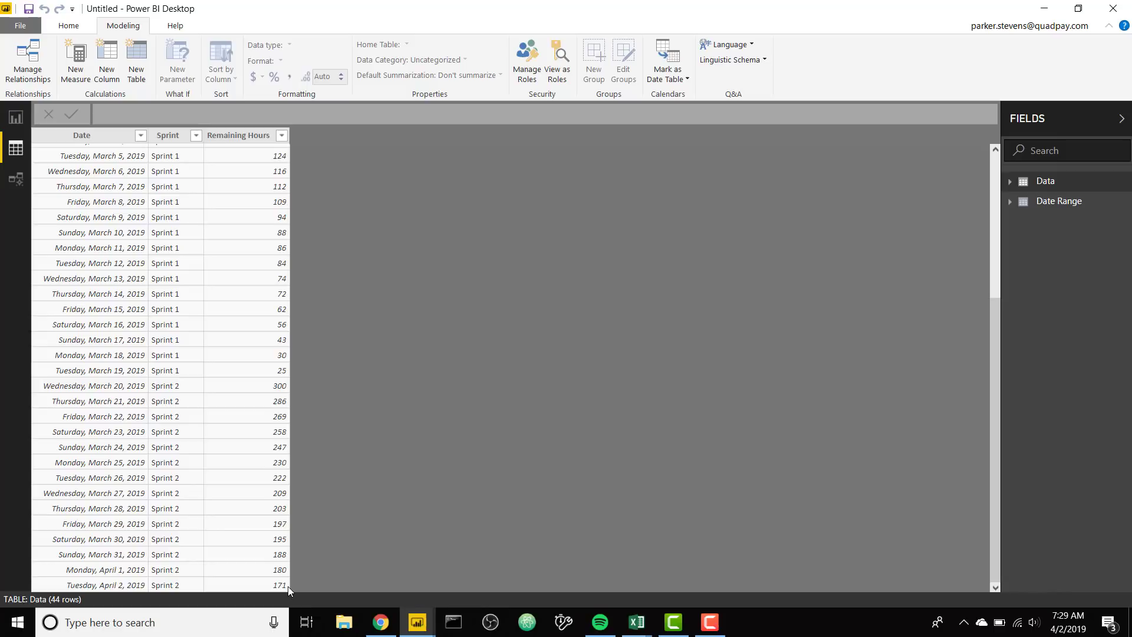
Back on the report, filter the chart to Sprint 1, Sprint 2, then Sprint 1 again.
click(16, 117)
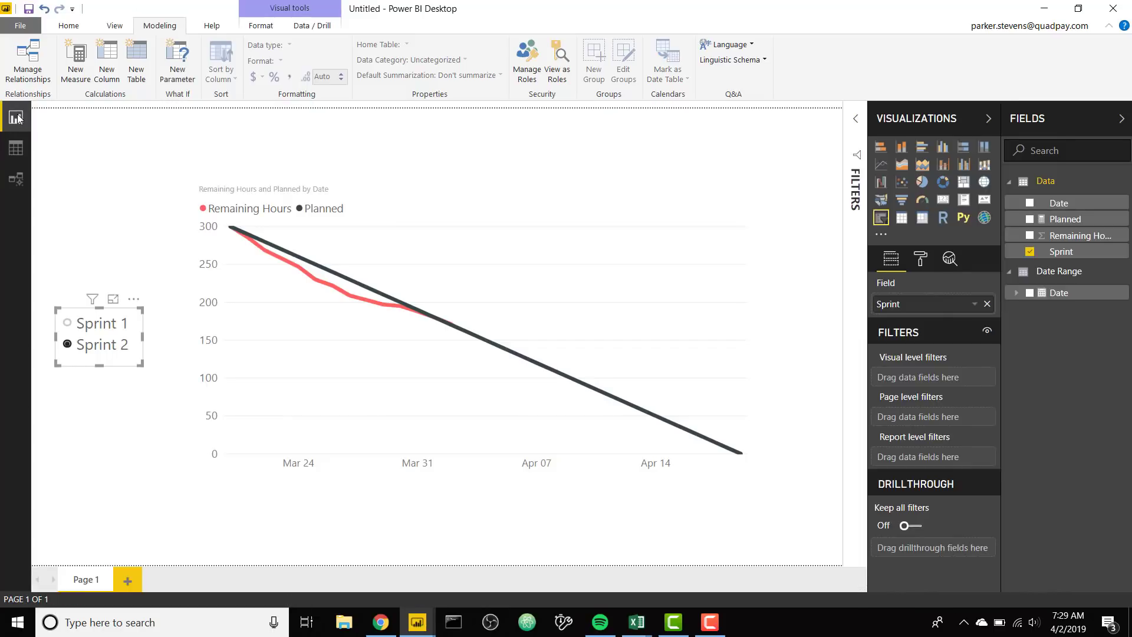
click(105, 326)
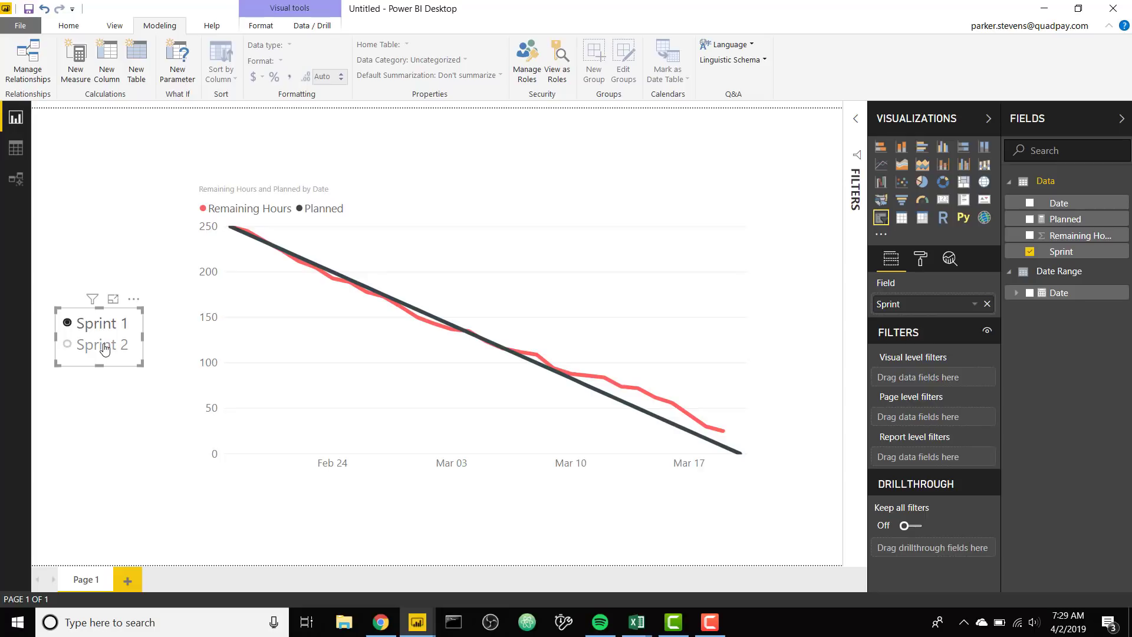
click(105, 348)
click(100, 325)
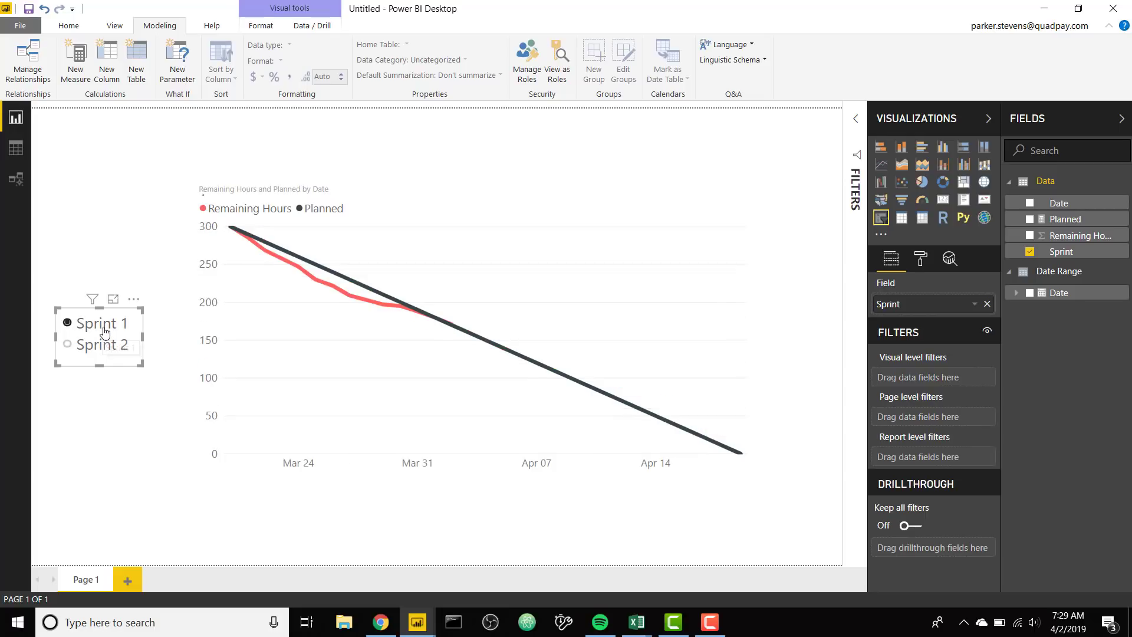
Switch to the second Power BI file, check its Data table, and show its blank report page.
mouse_move(417, 621)
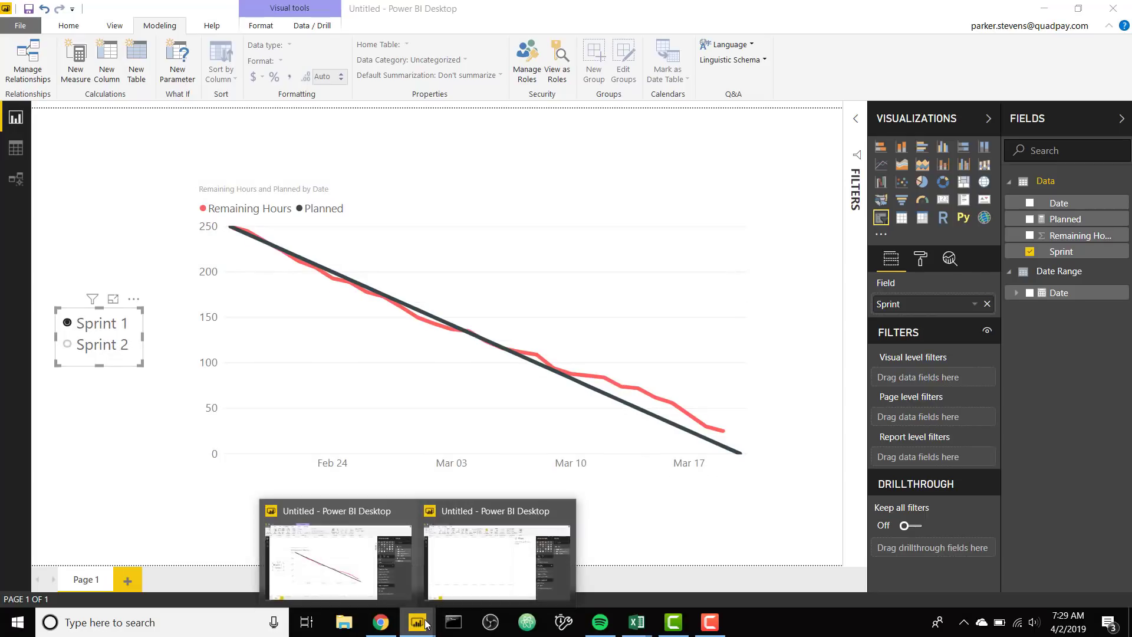
click(483, 579)
click(16, 148)
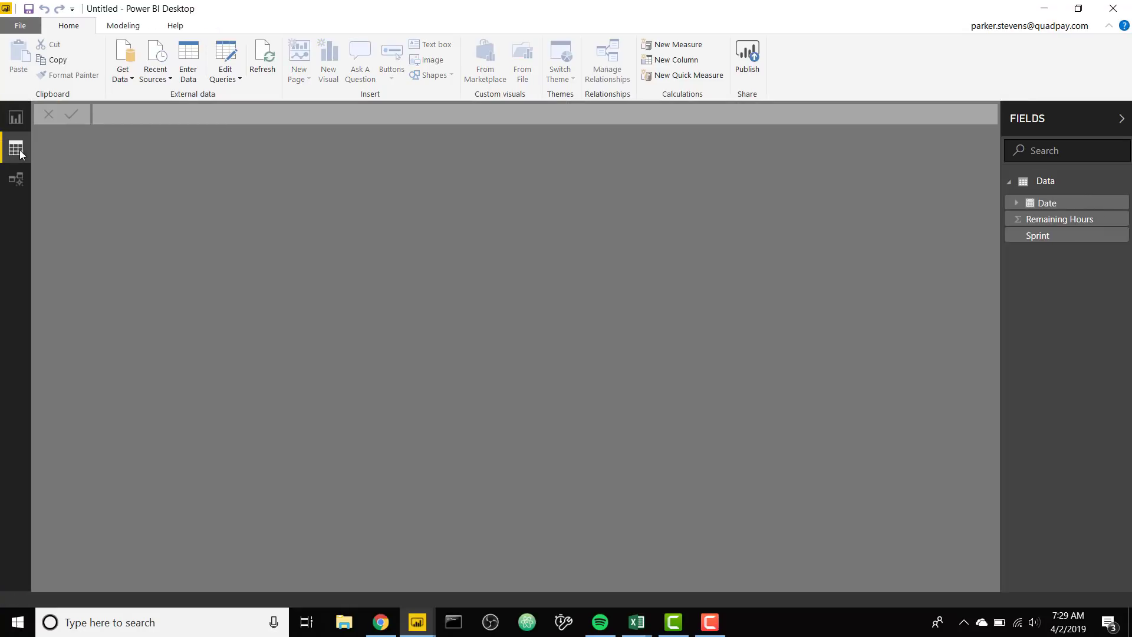
click(1057, 183)
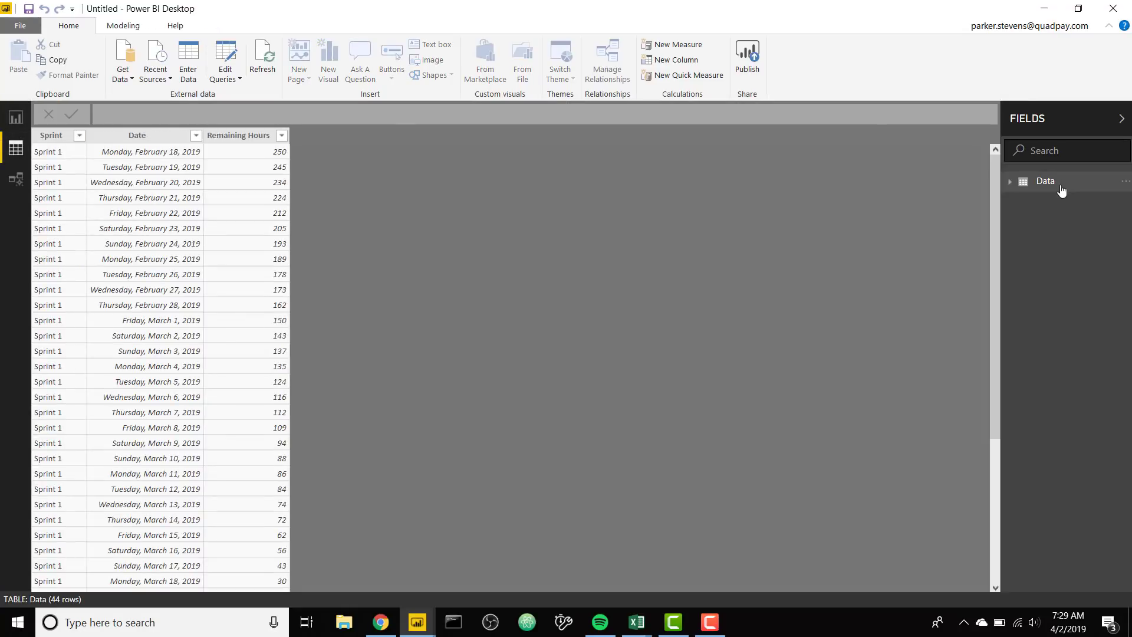
click(16, 120)
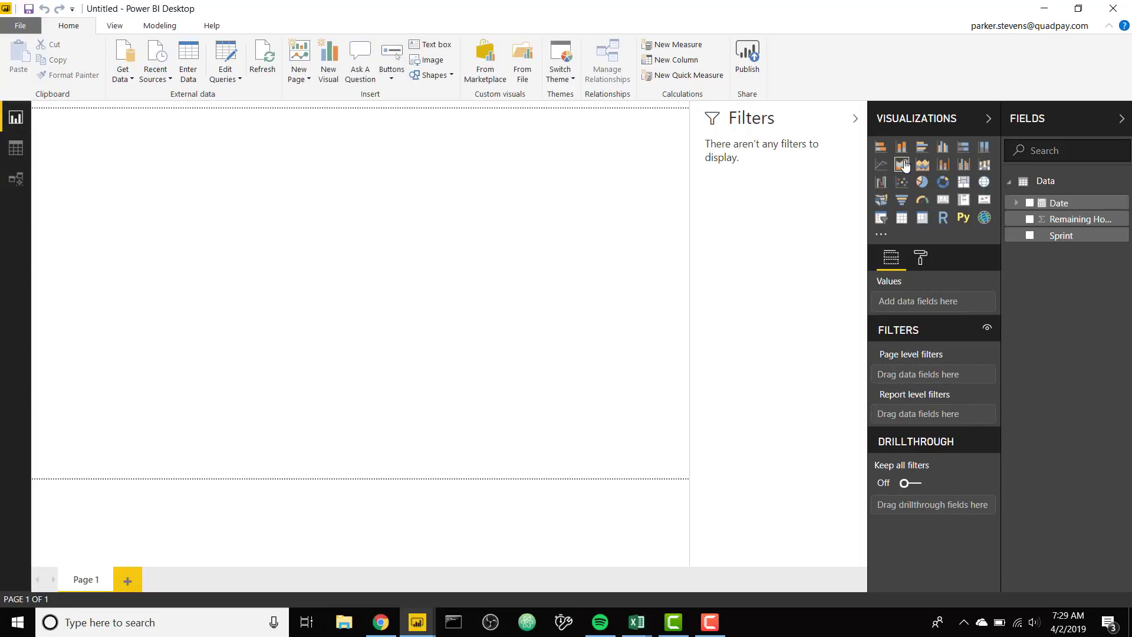
Add a line chart of Remaining Hours by individual Date, not the date hierarchy.
click(882, 166)
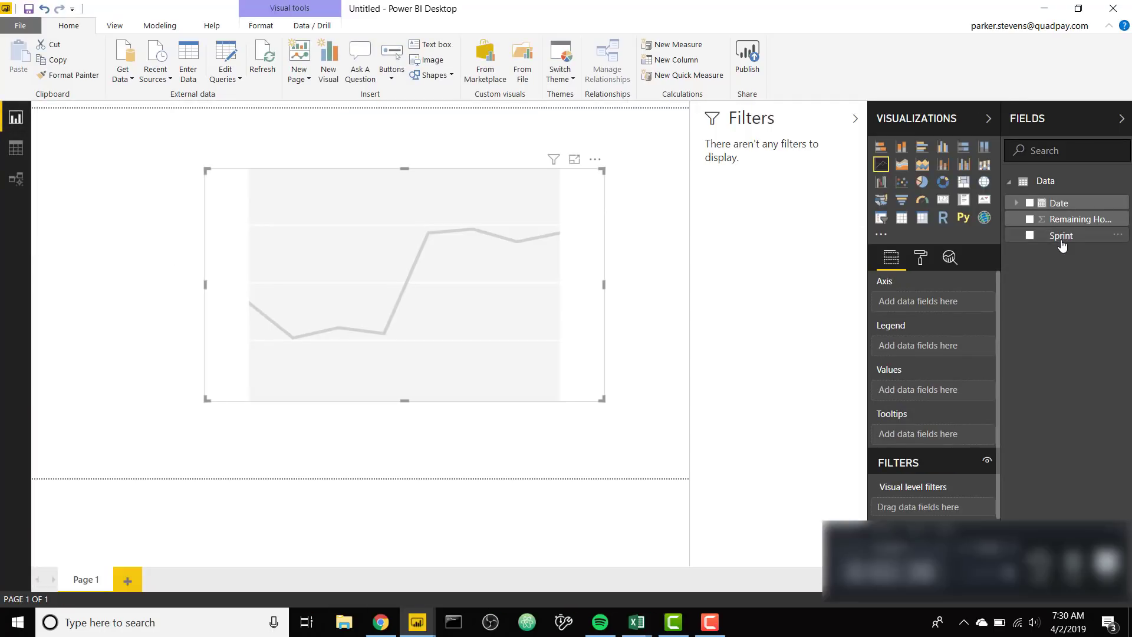
drag(1070, 219, 917, 393)
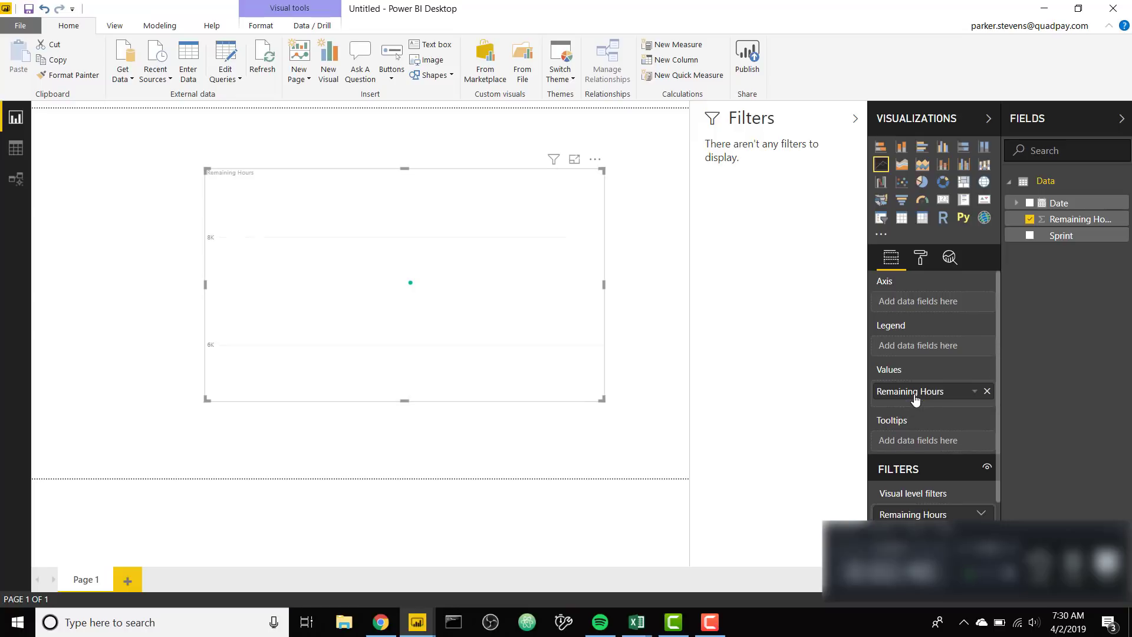
drag(1059, 203, 928, 313)
click(975, 302)
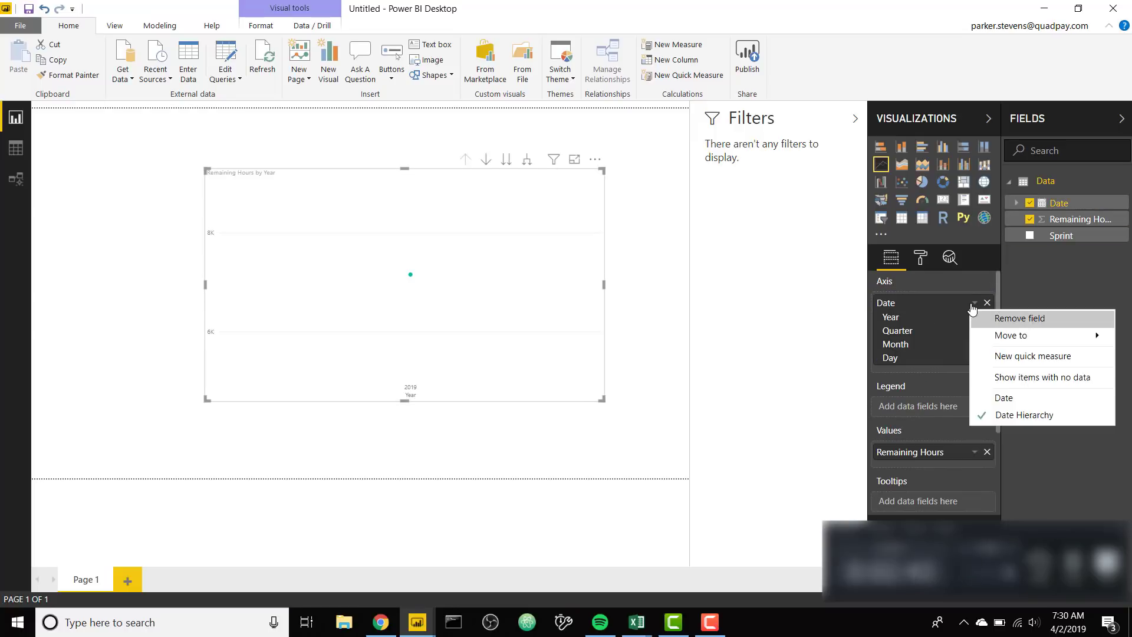
click(1003, 398)
click(111, 230)
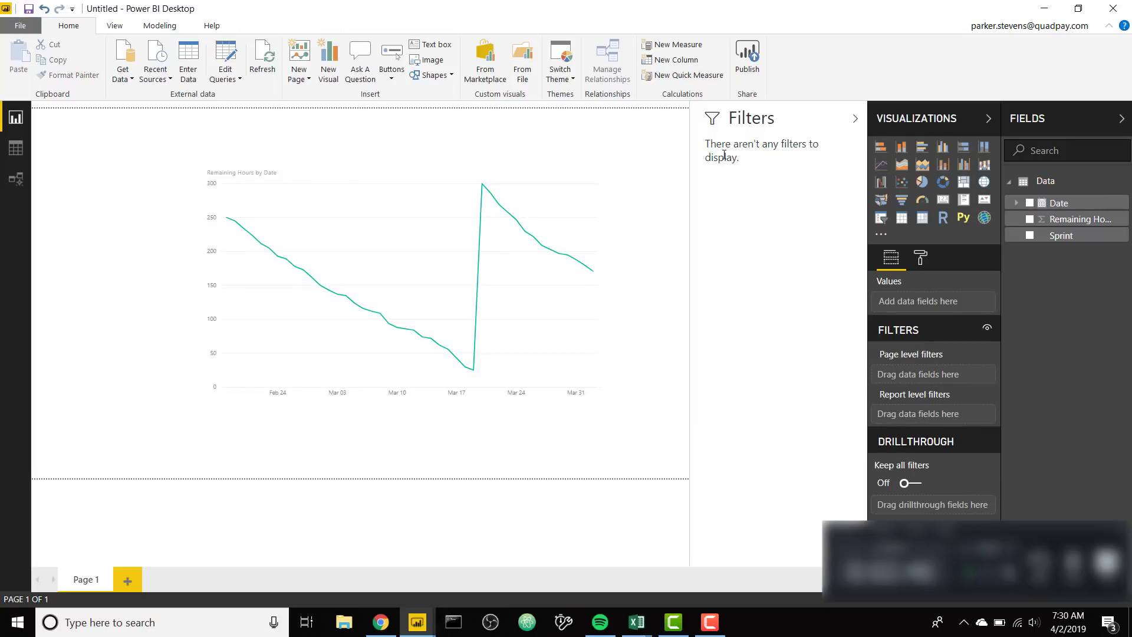
Add a narrow Sprint slicer positioned to the left of the chart.
click(880, 217)
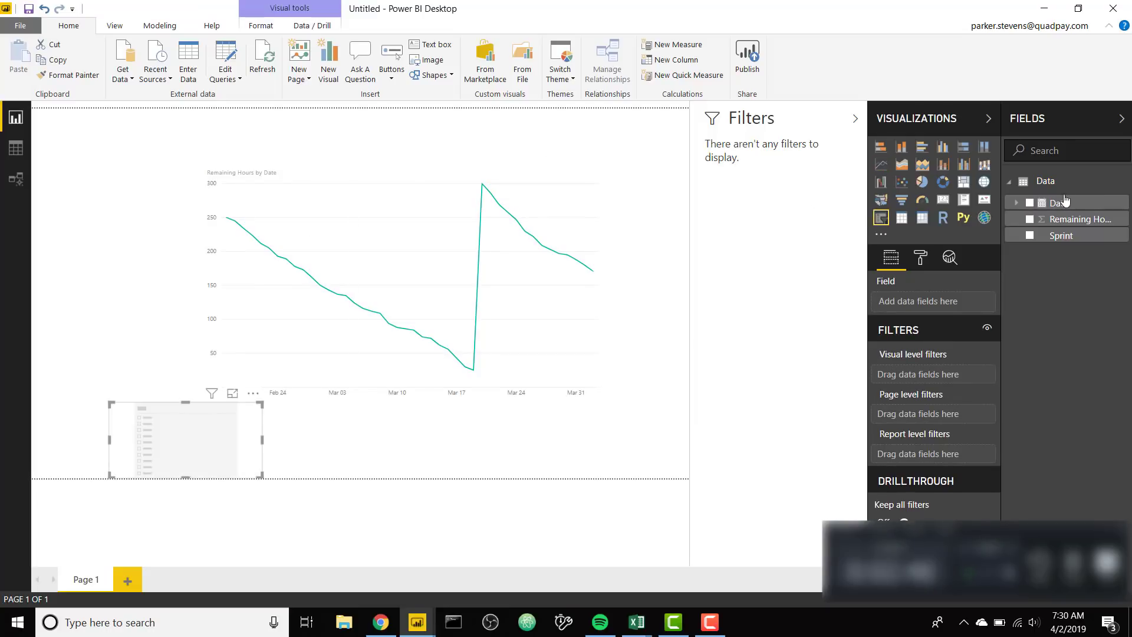
drag(1093, 243, 949, 312)
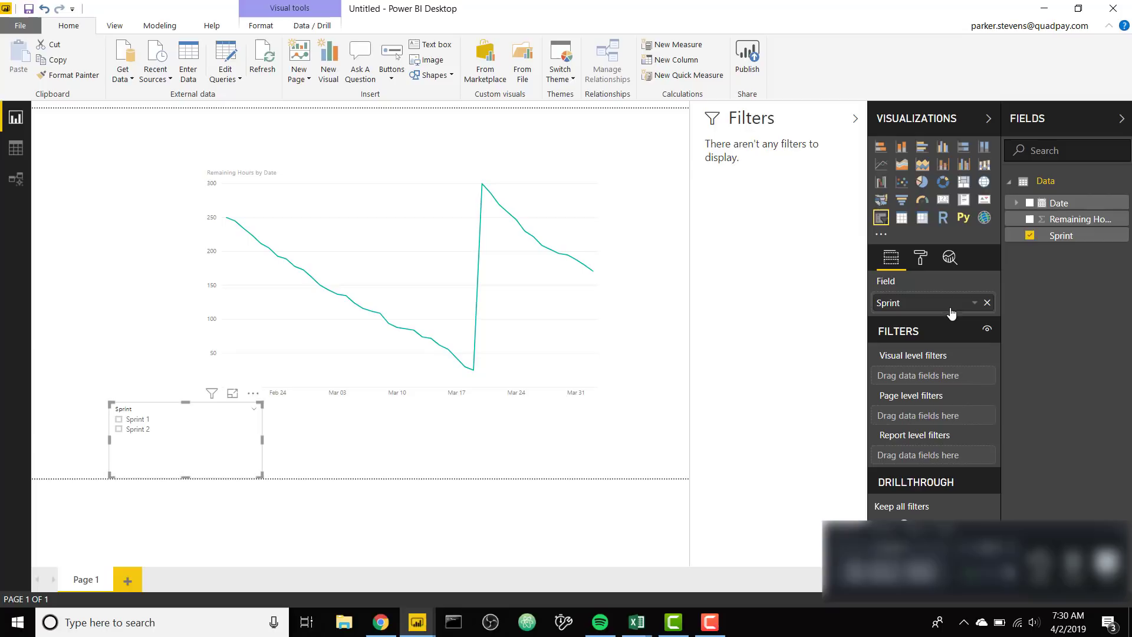
drag(209, 422, 137, 258)
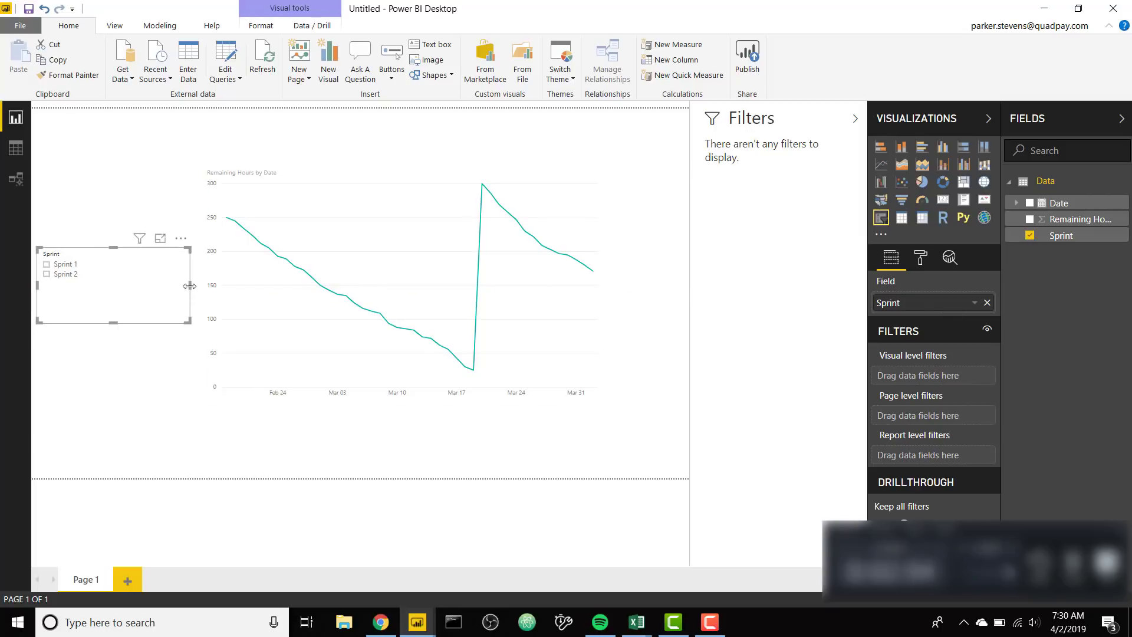
drag(189, 285, 140, 289)
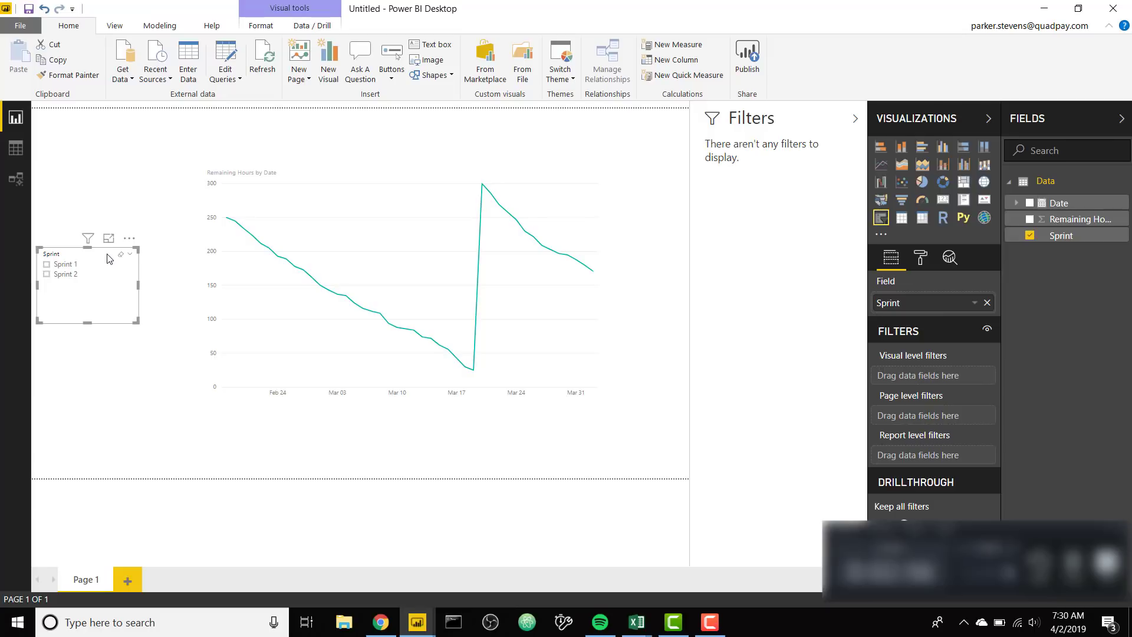
drag(112, 253, 147, 260)
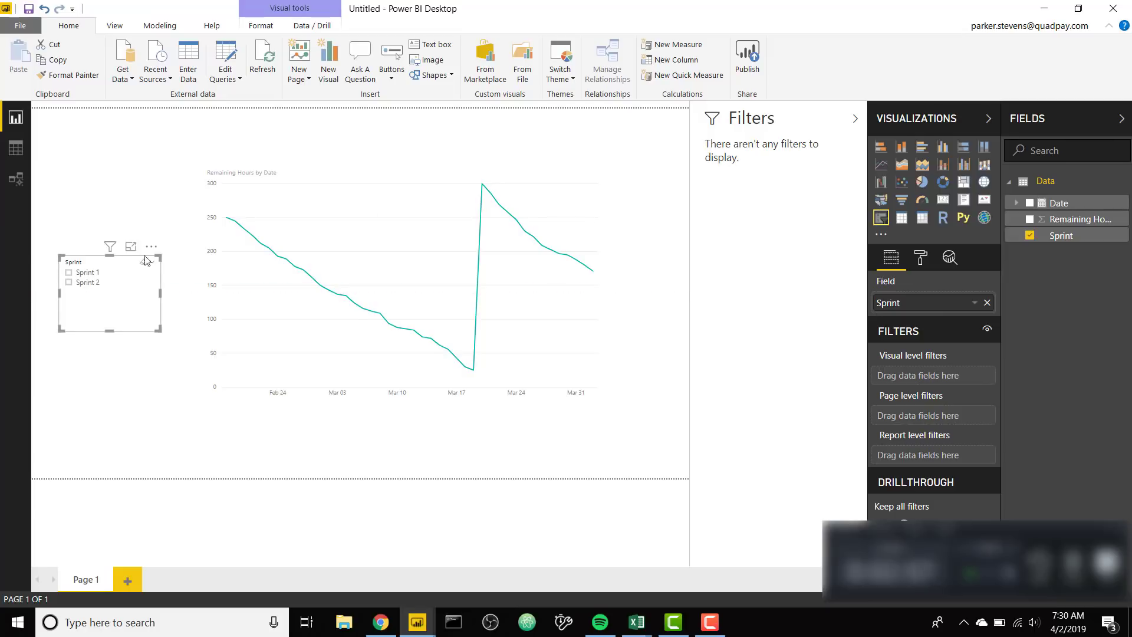
Turn on Single select for the Sprint slicer and choose Sprint 2.
click(921, 258)
click(937, 341)
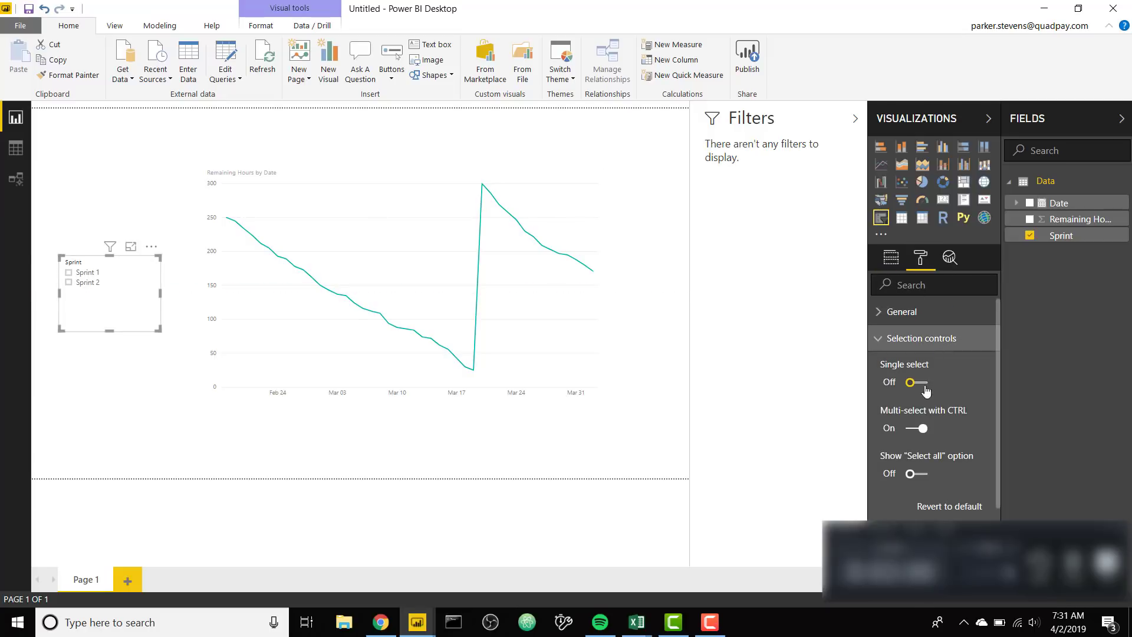
click(917, 382)
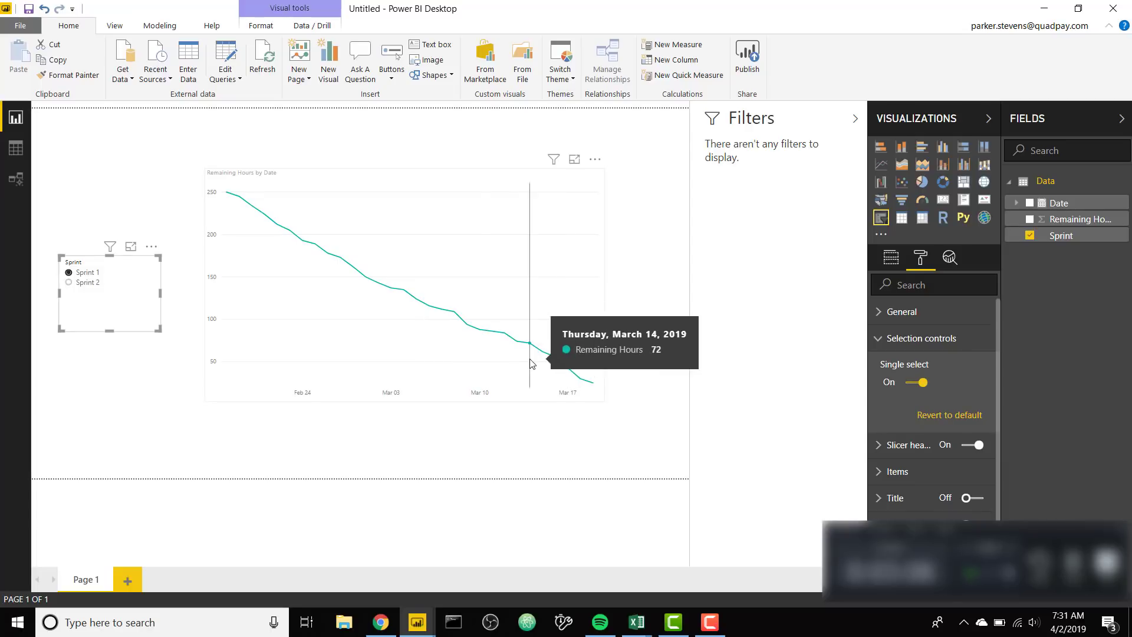
click(87, 285)
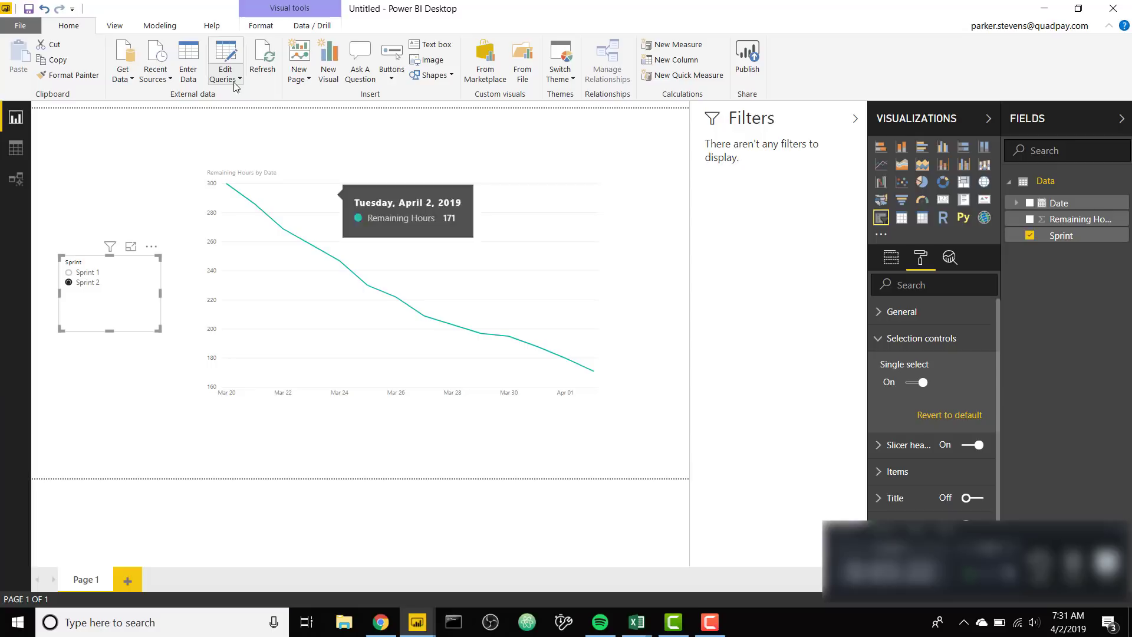
Create the calculated table Date Range = CALENDAR(DATE(2019,2,18),DATE(2019,12,31)).
click(158, 26)
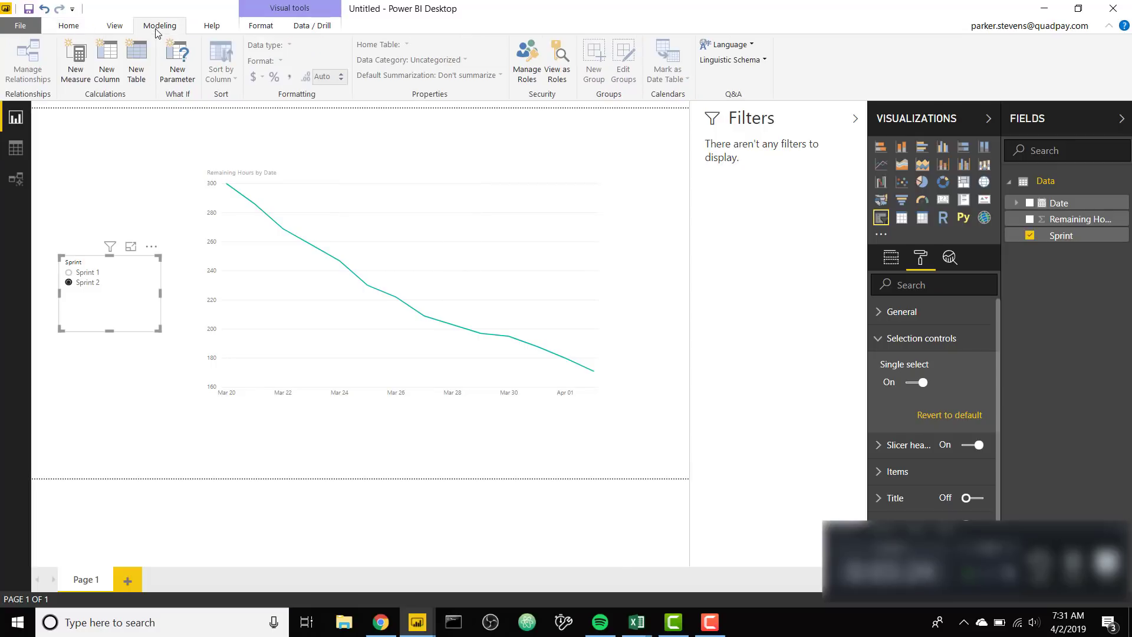
click(137, 53)
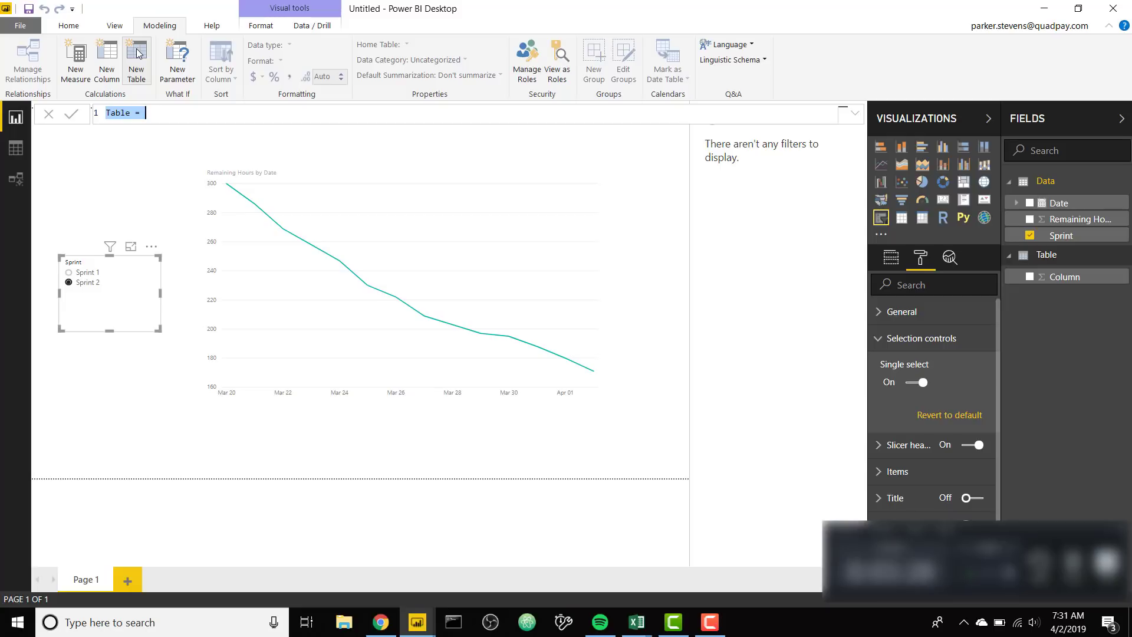
text(Date Range =)
key(shift+Return)
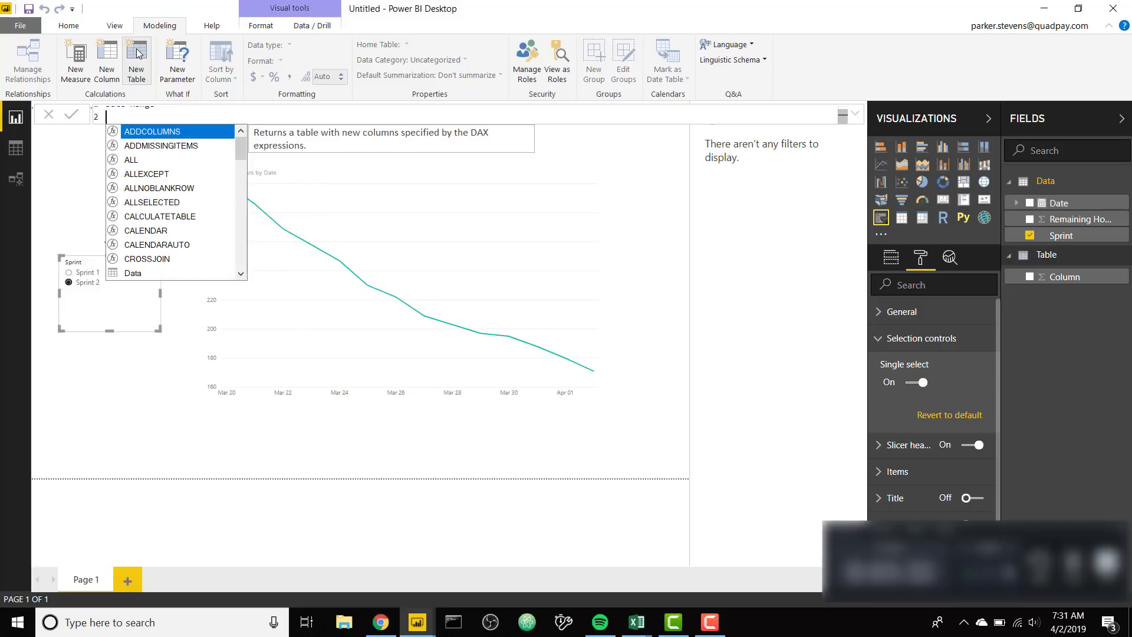
text(CAL)
key(Down)
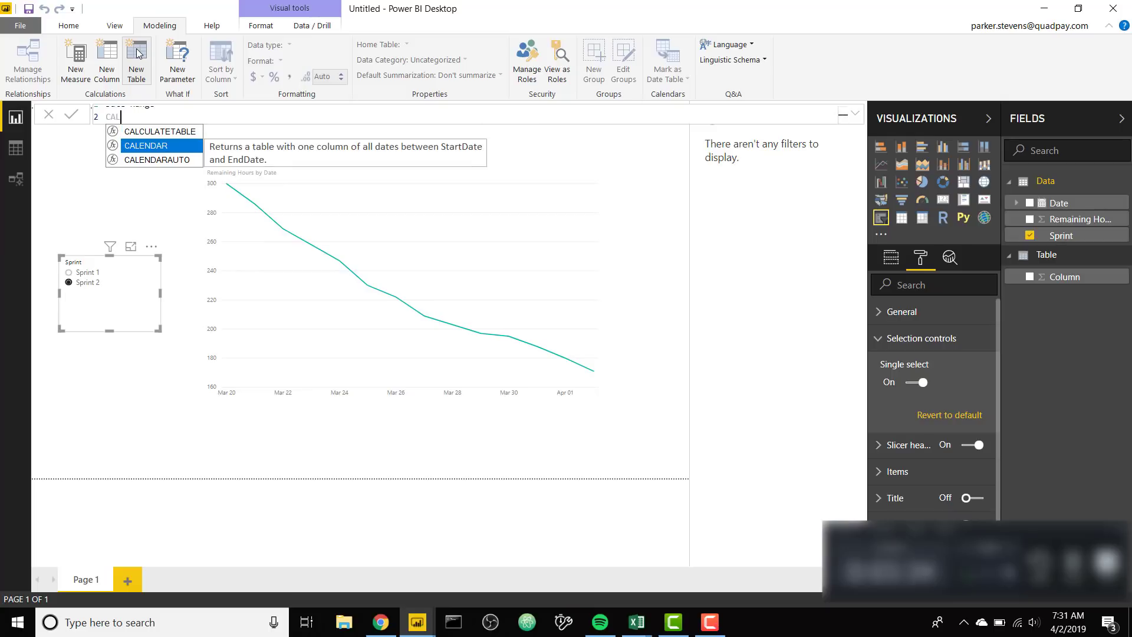
key(Tab)
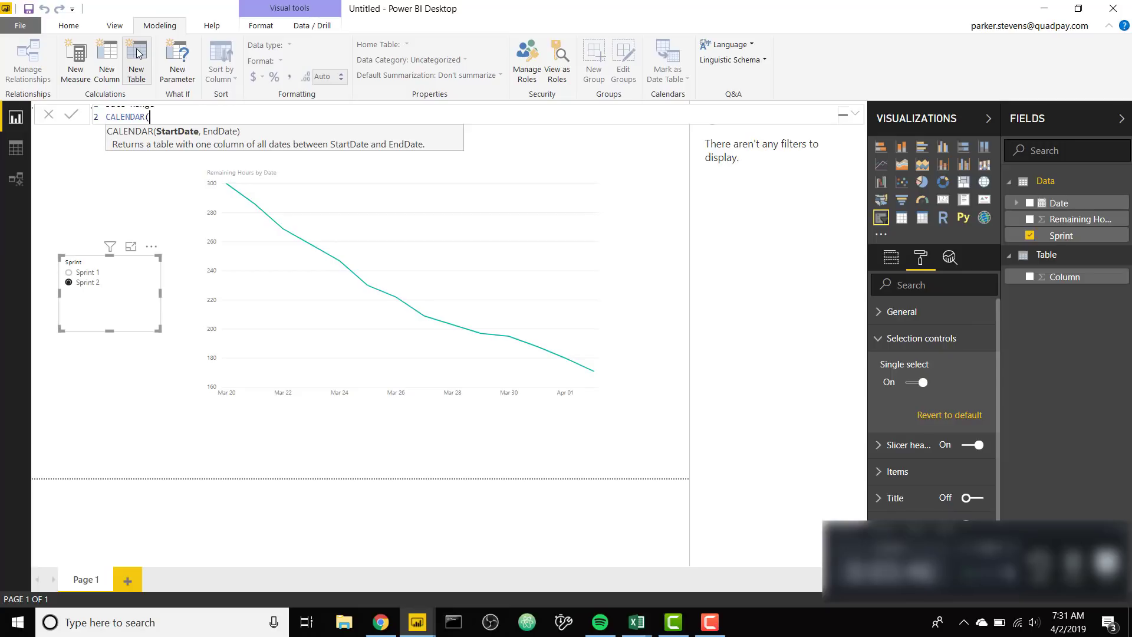
text(DATE()
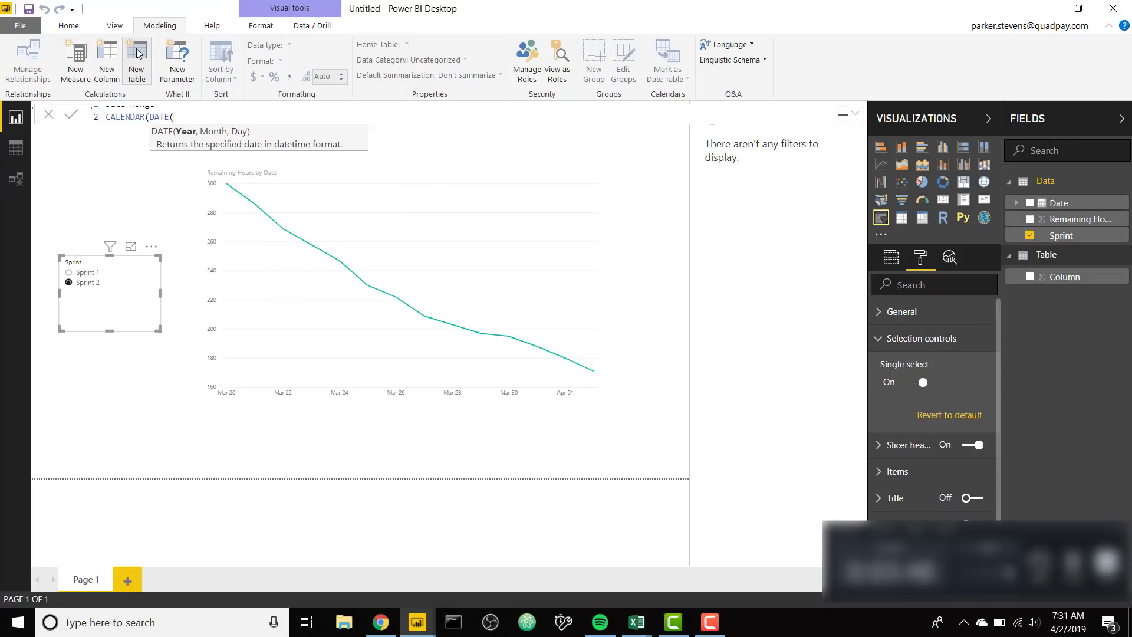
text(2019,)
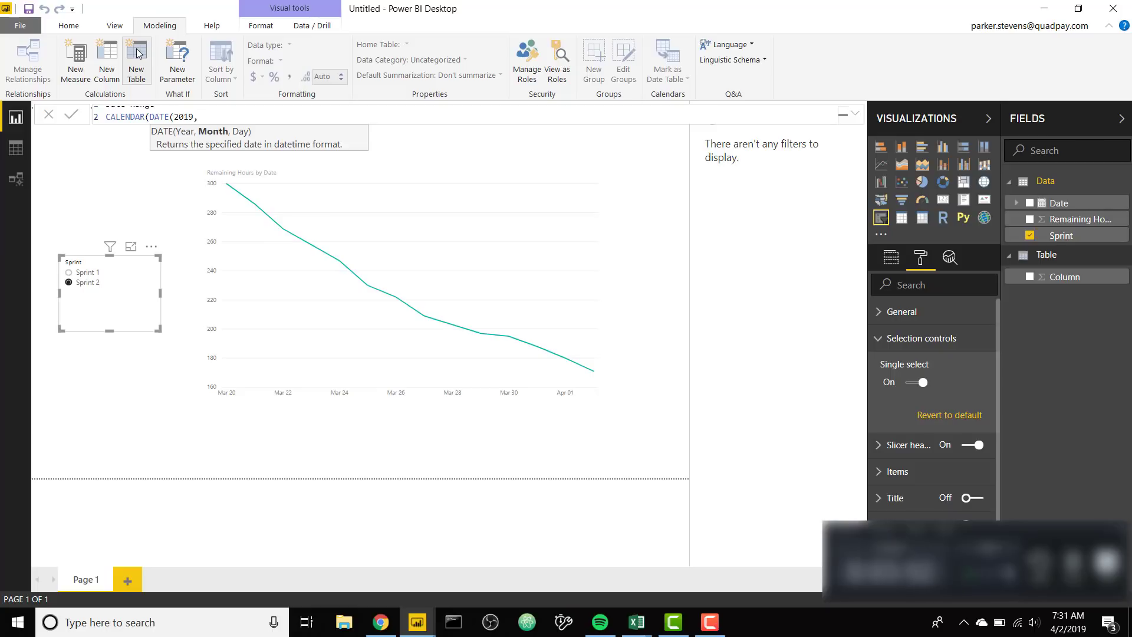
text(2,18))
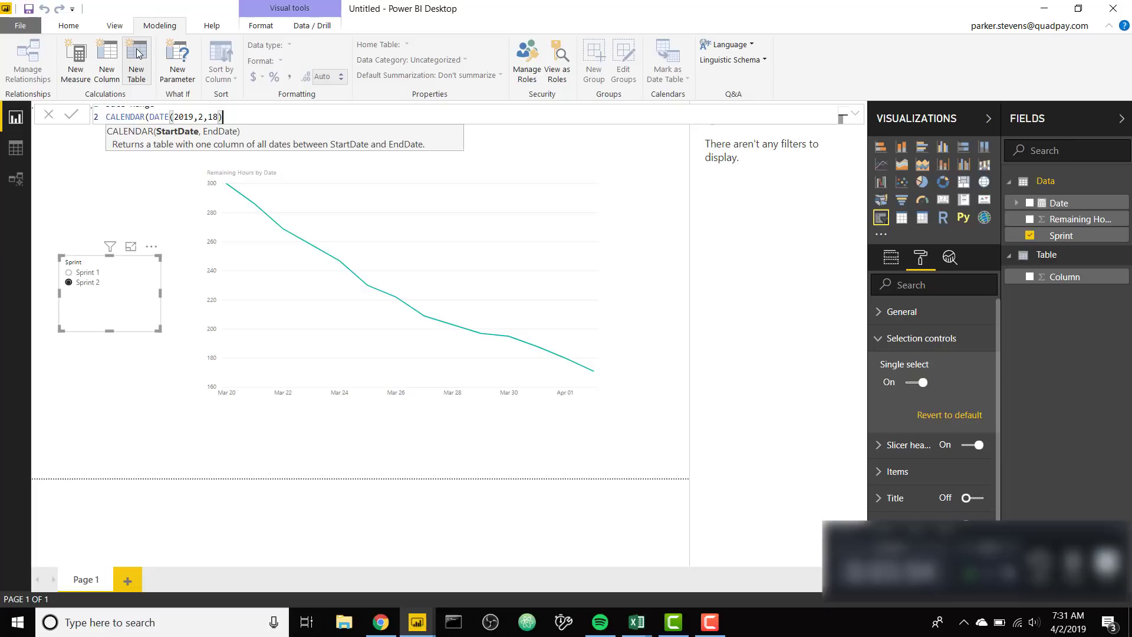
text(,)
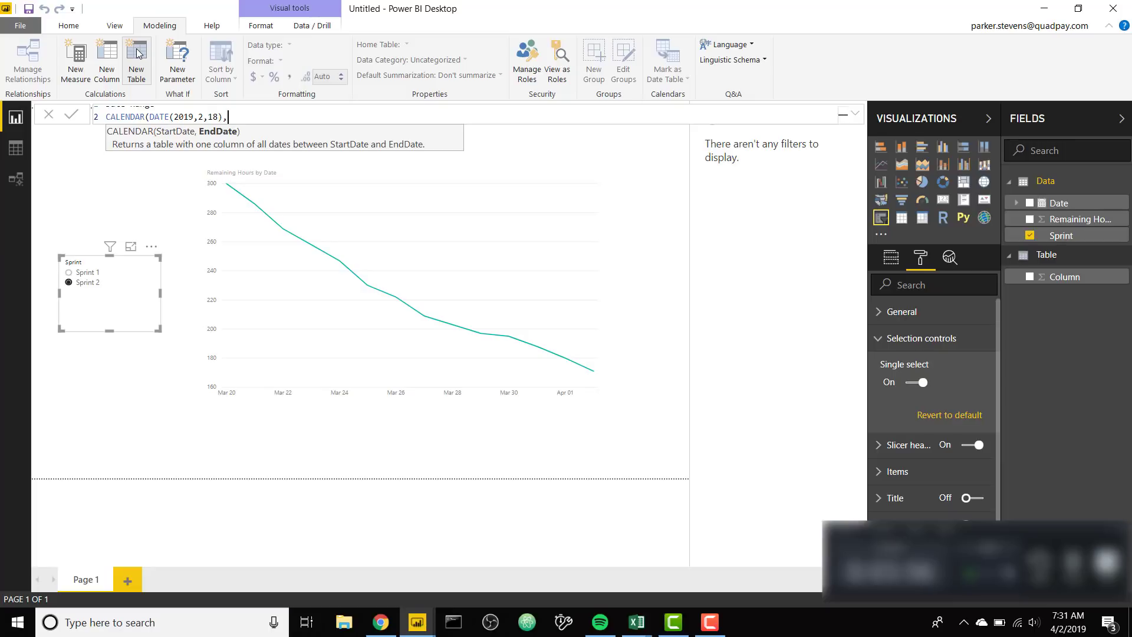
text(DATE()
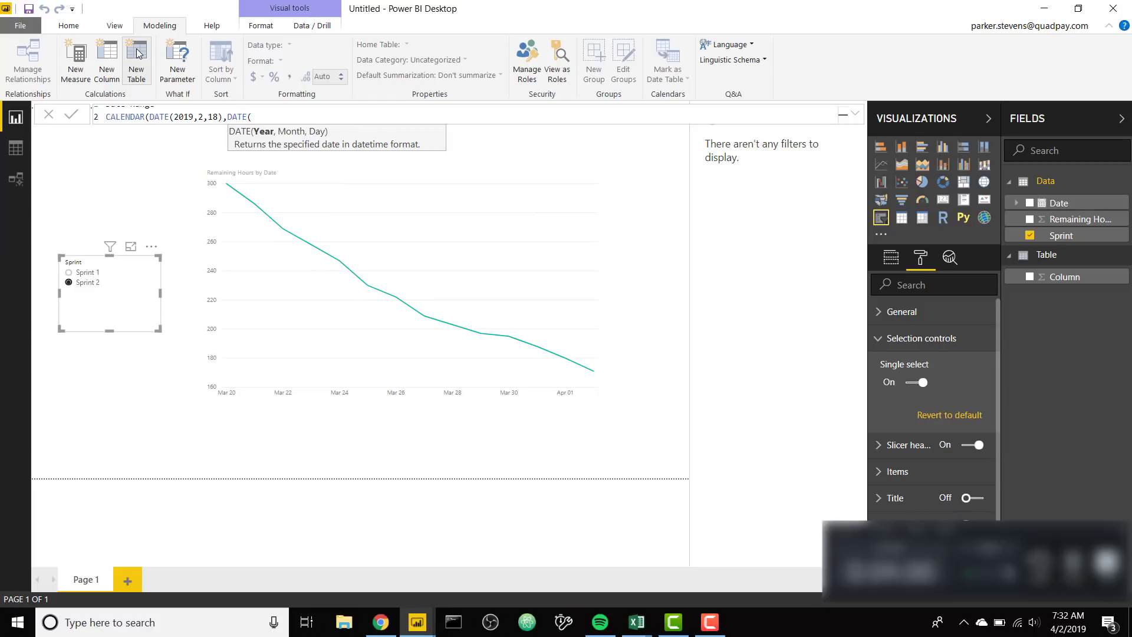
text(2019,12,31)
text()))
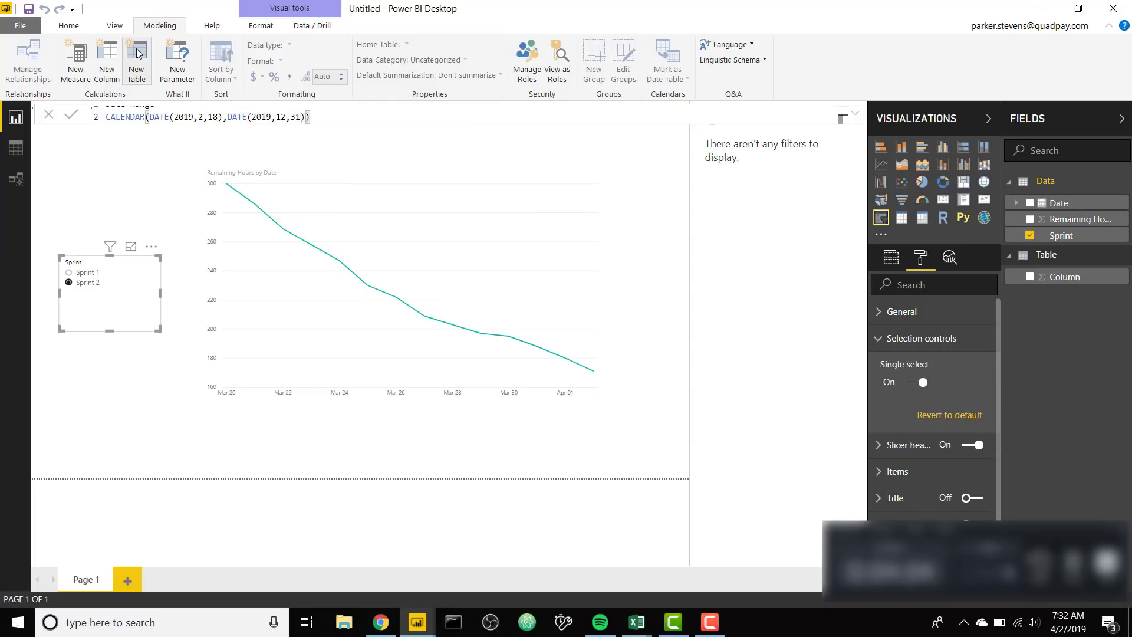
key(Return)
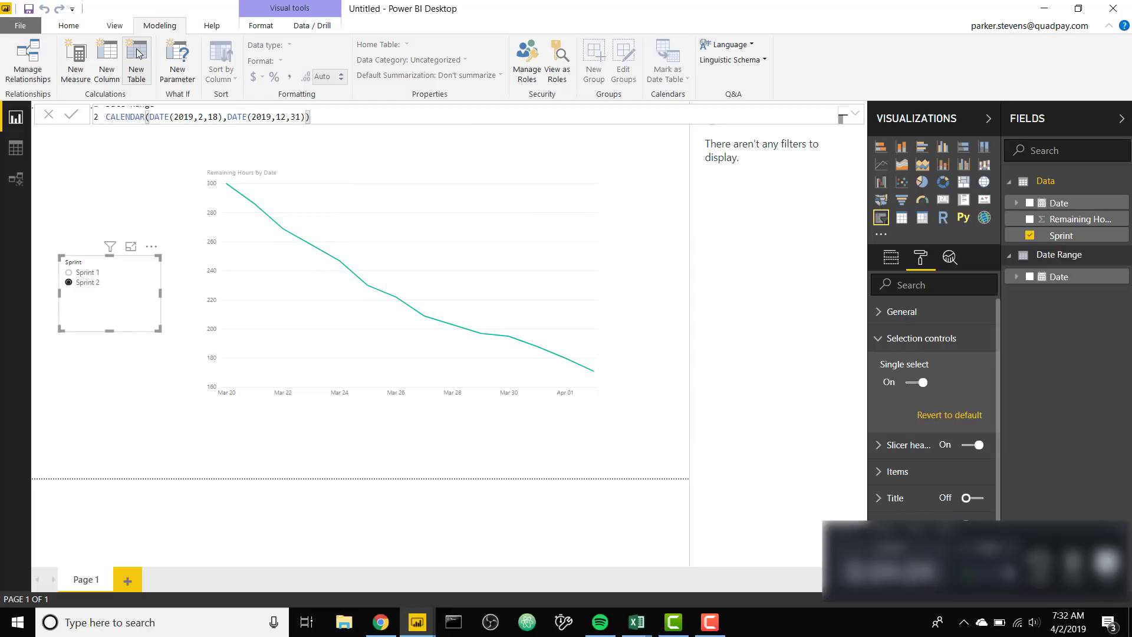
Review the Date Range table's 317 daily rows in Data view.
click(15, 150)
click(1079, 207)
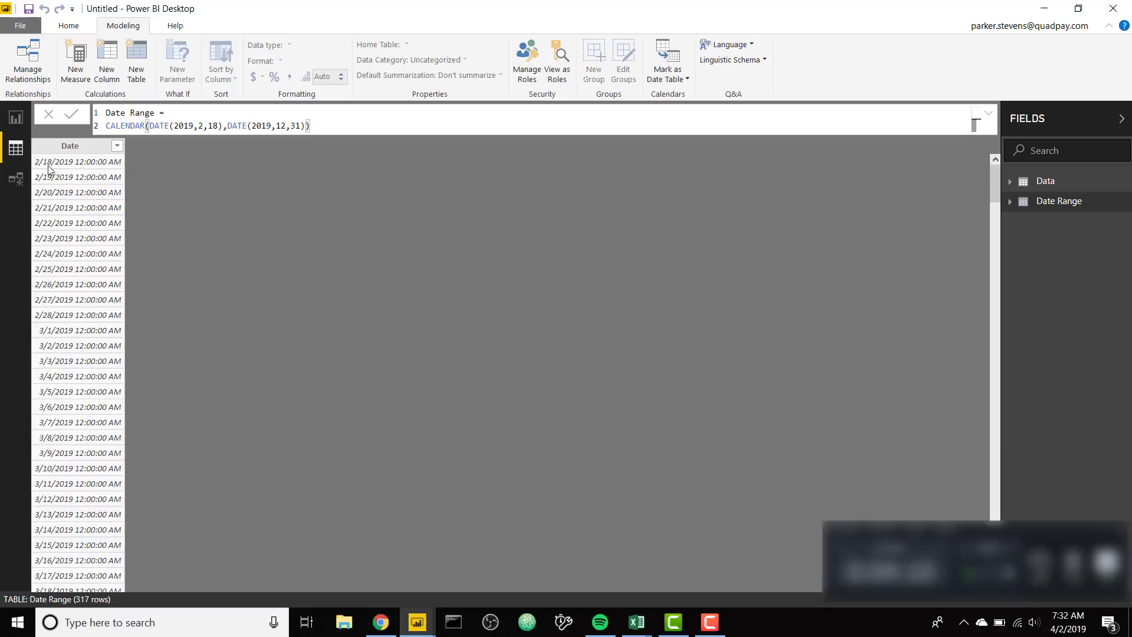
scroll(149, 241, down, 20)
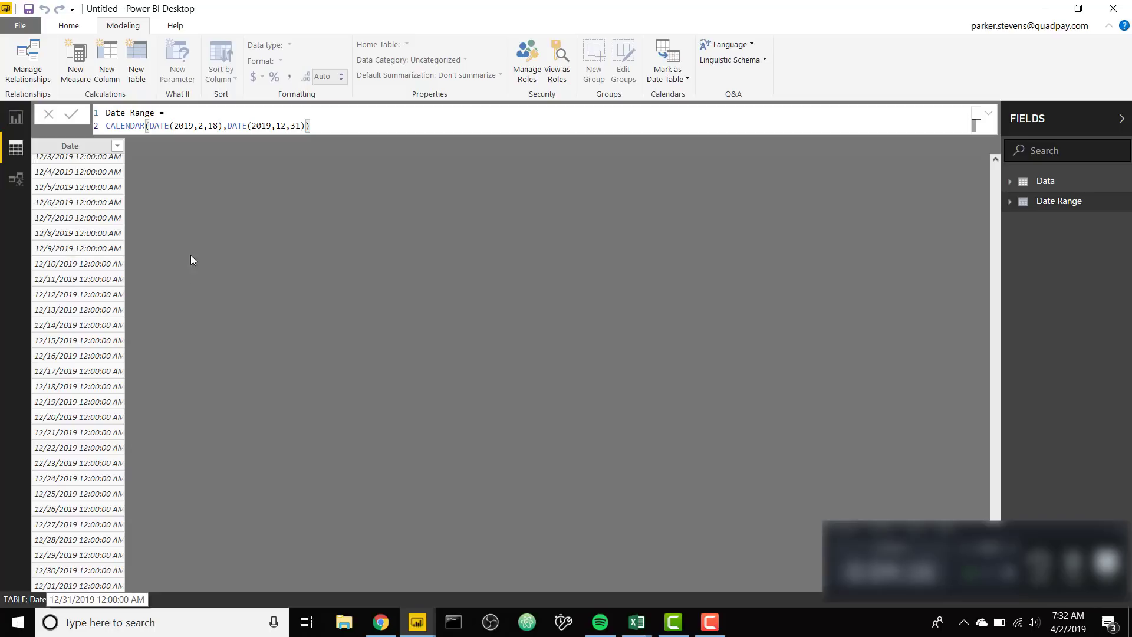
In Model view, join Date Range[Date] to Data[Date] as One to many with Single cross filter.
click(22, 184)
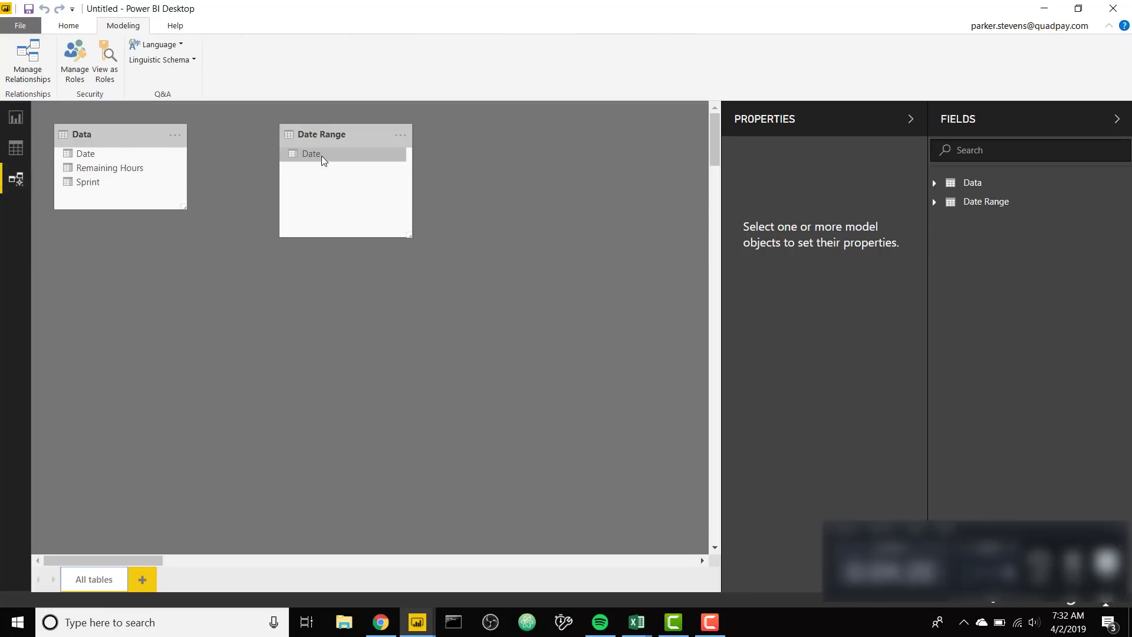
drag(321, 156, 92, 158)
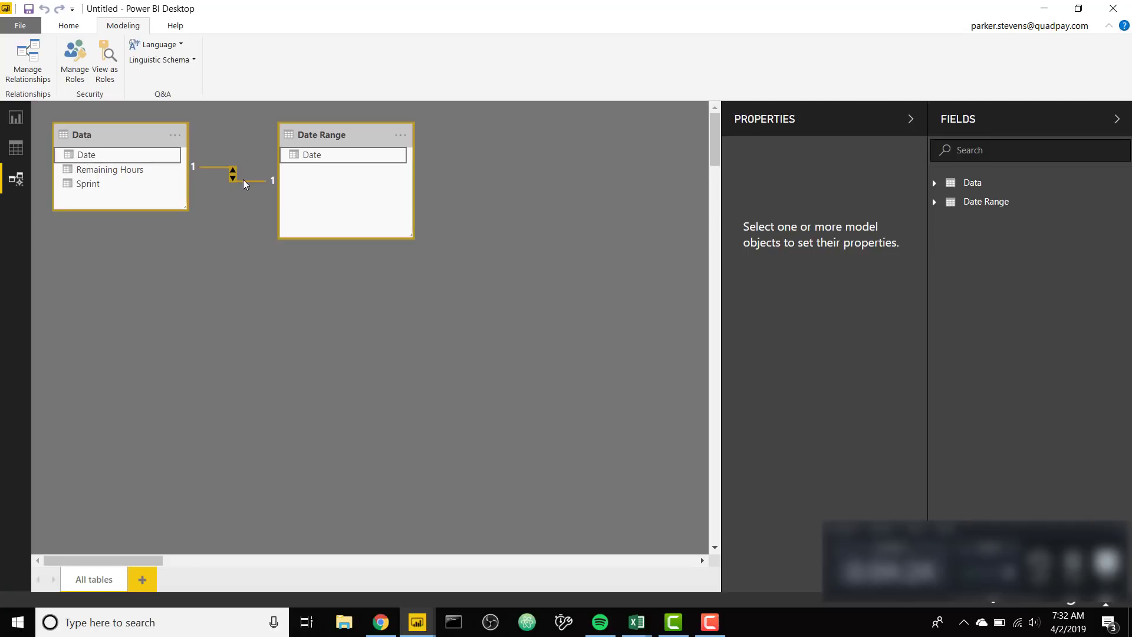
double_click(243, 179)
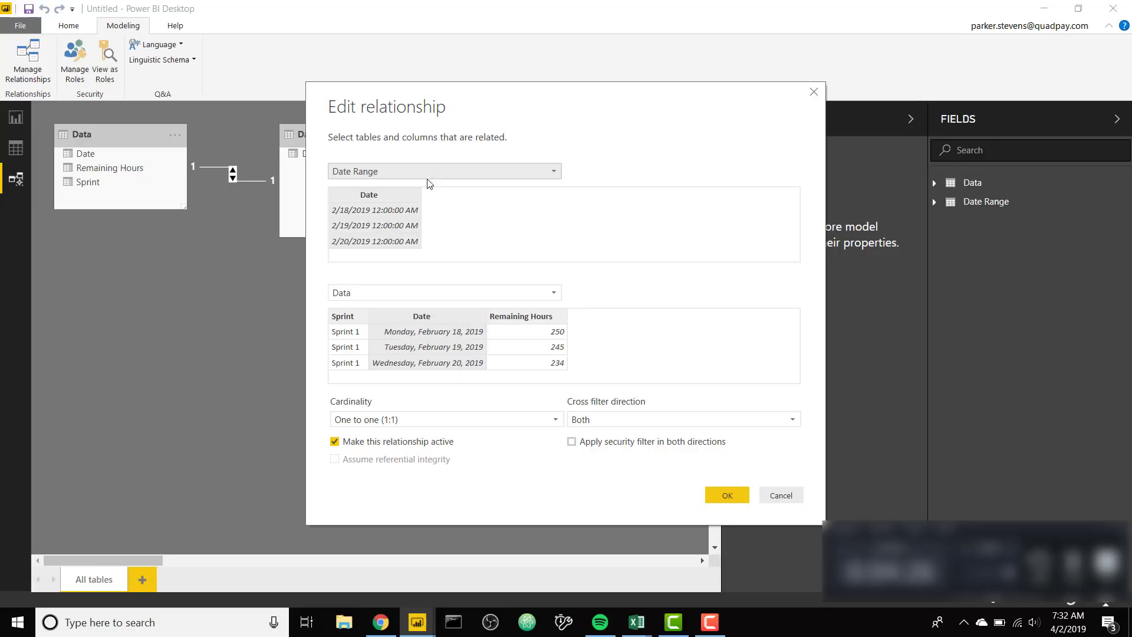
click(455, 423)
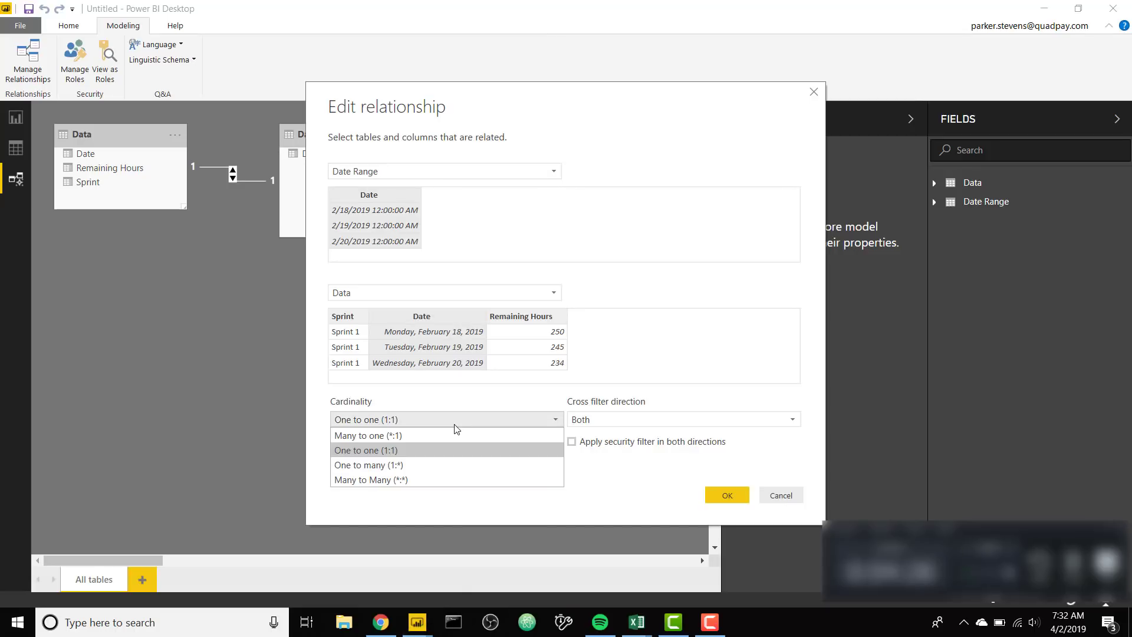
click(424, 463)
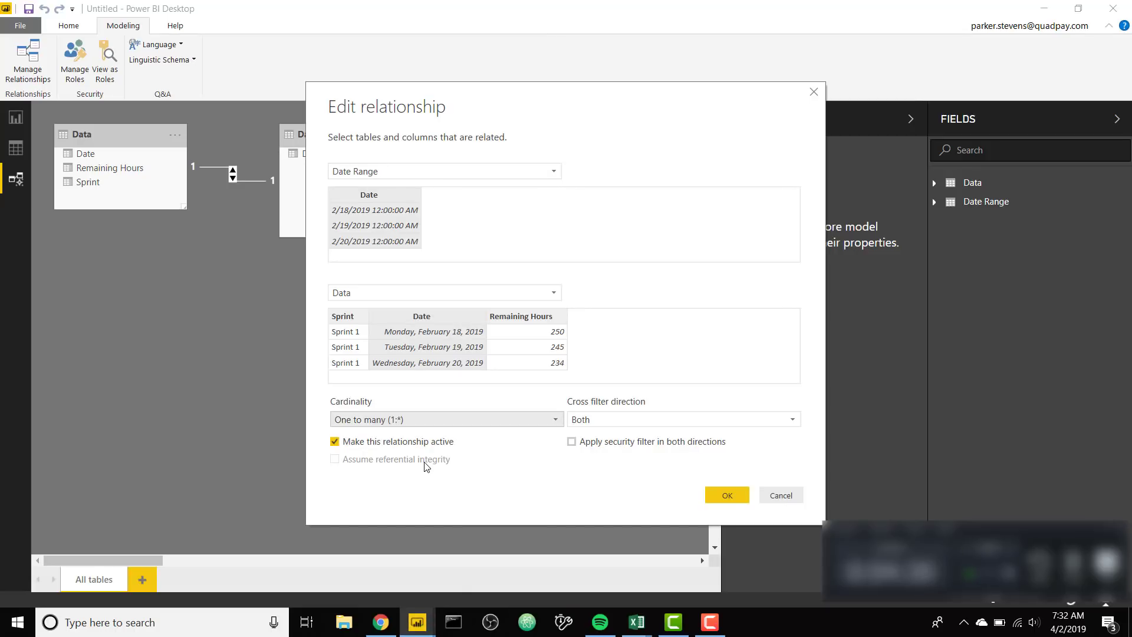
click(635, 419)
click(625, 437)
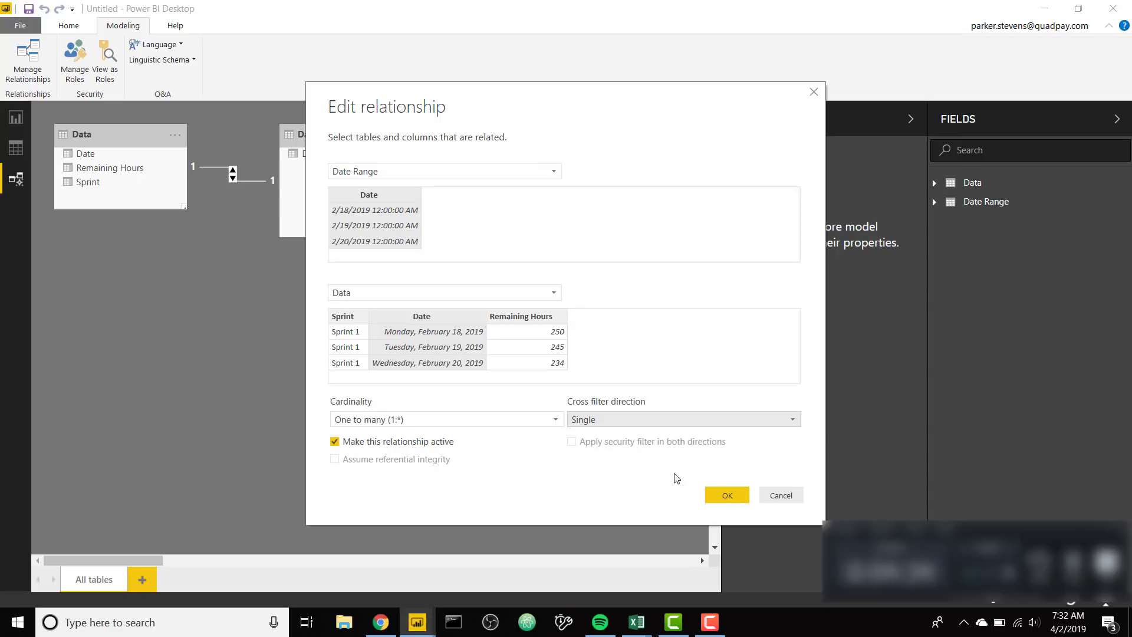
click(727, 496)
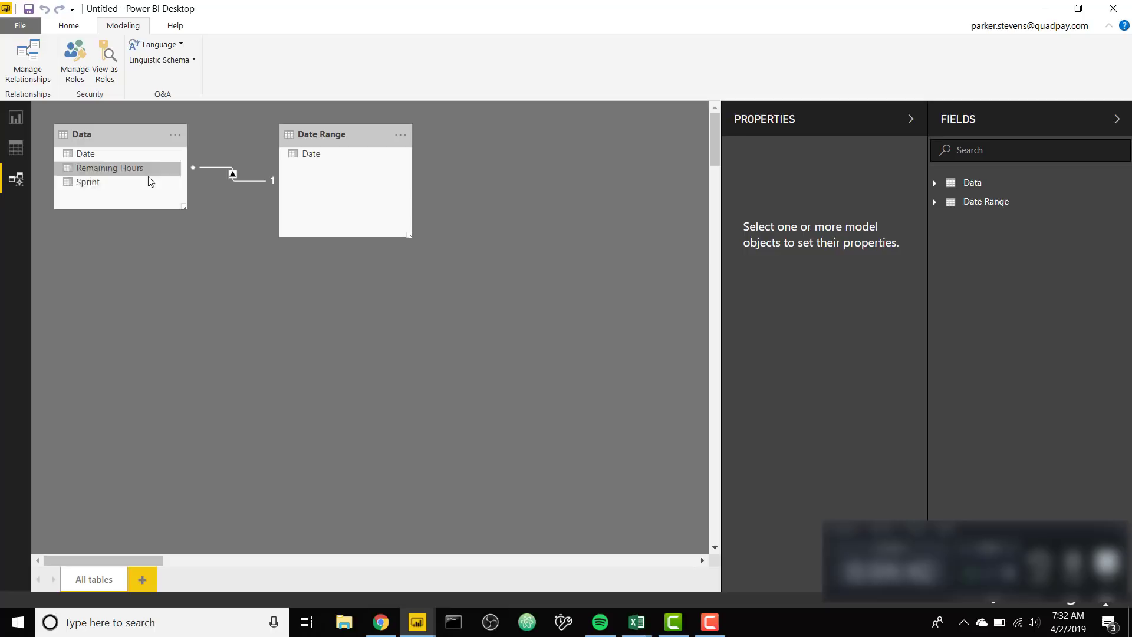
Return to Report view and inspect the Sprint 2 Remaining Hours line falling from 300 to about 170.
click(10, 125)
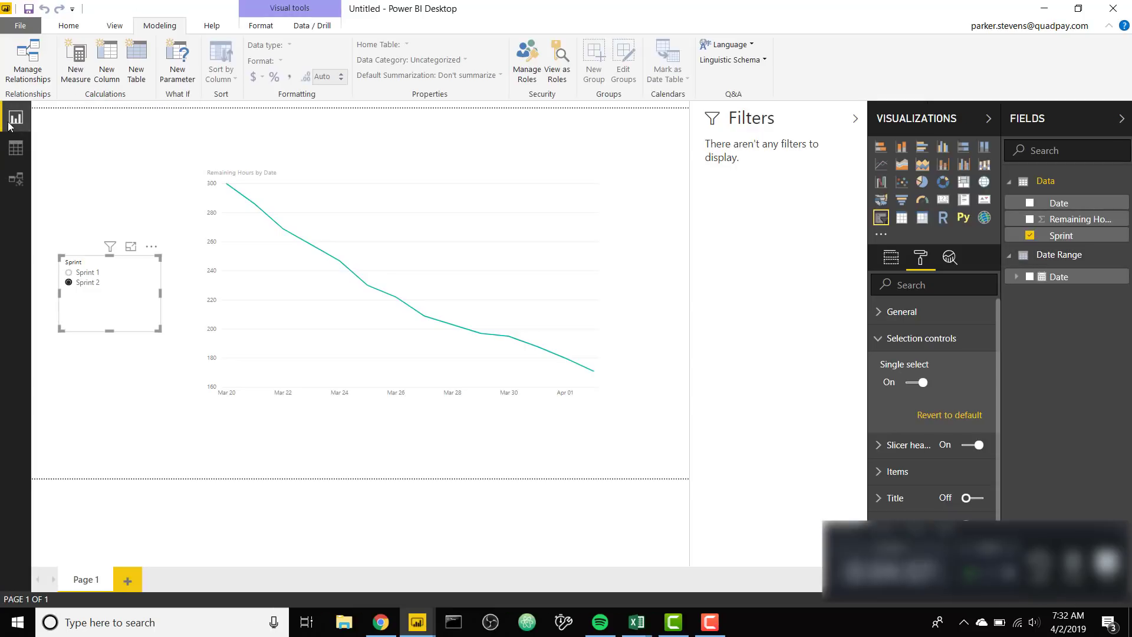
mouse_move(451, 189)
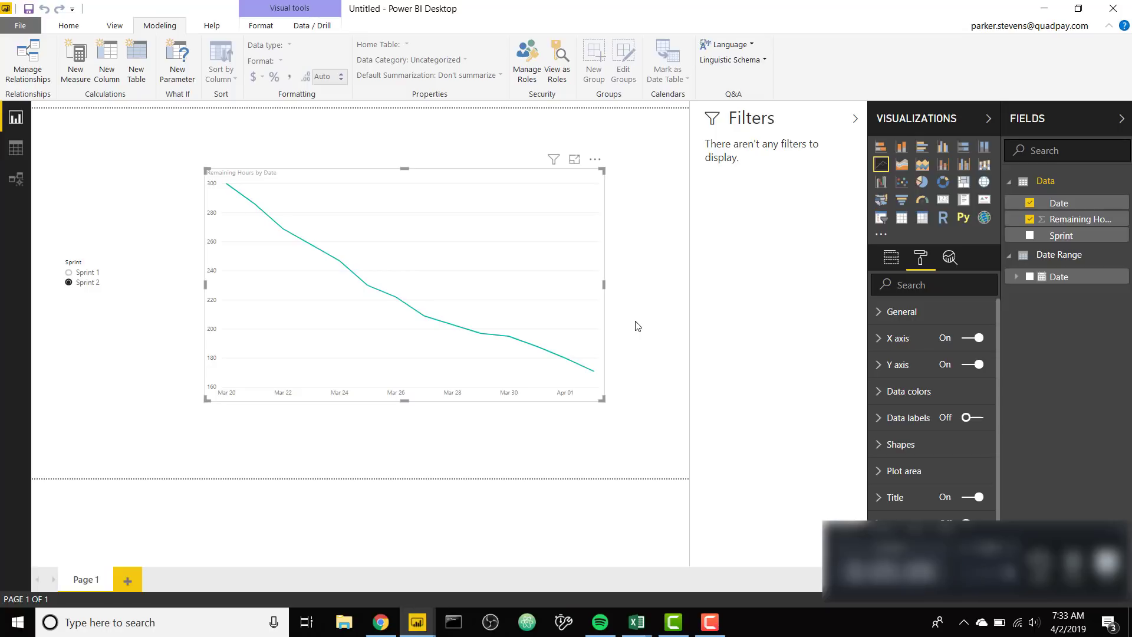
mouse_move(480, 206)
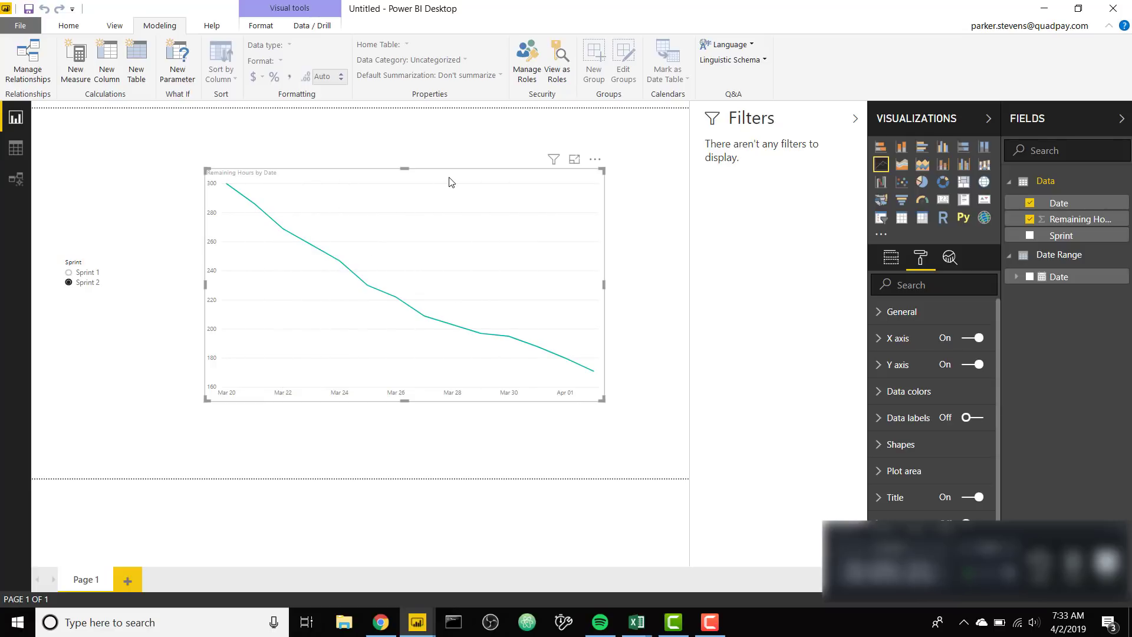
Add a Planned Hours measure with VAR SprintStartDate = CALCULATE(FIRSTDATE(Data[Date]),ALLSELECTED(Data)).
right_click(1061, 182)
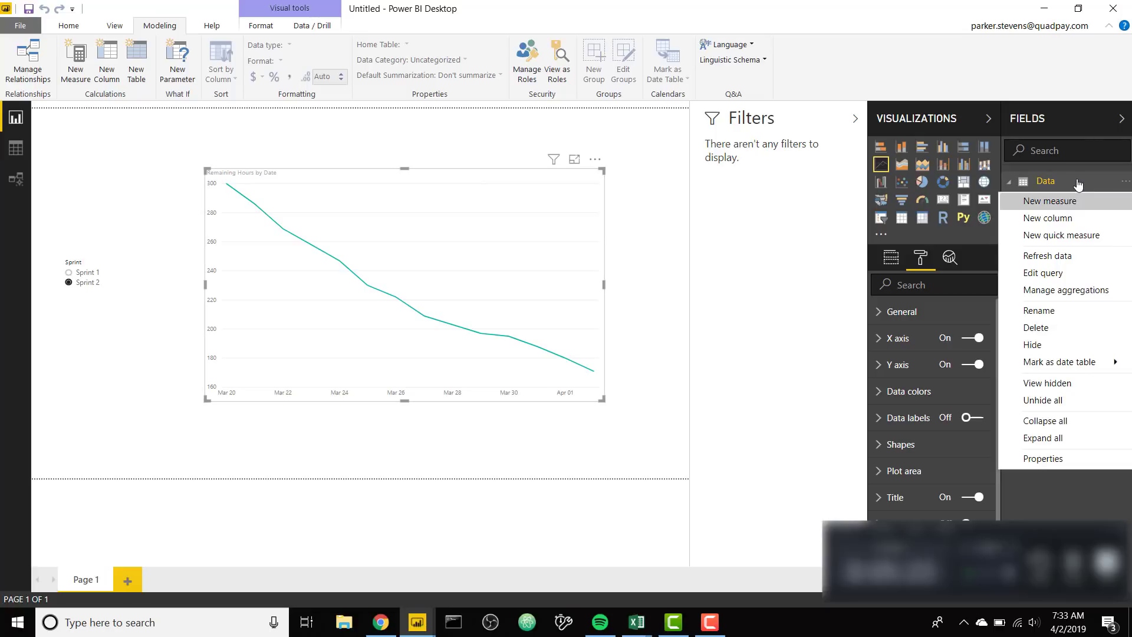
click(1061, 201)
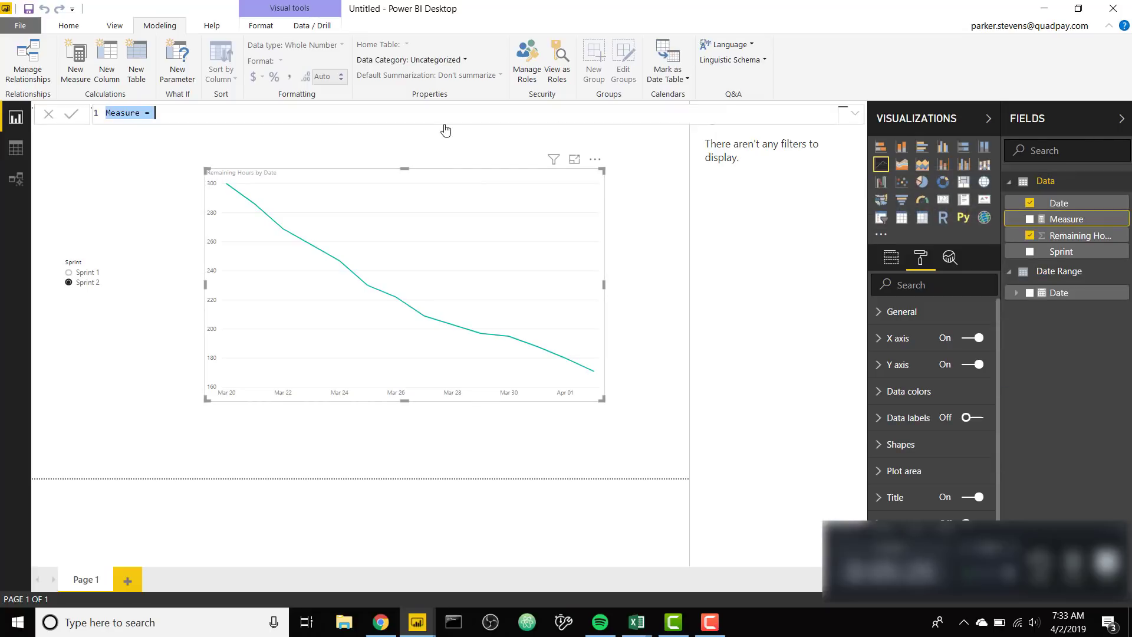
text(Planned )
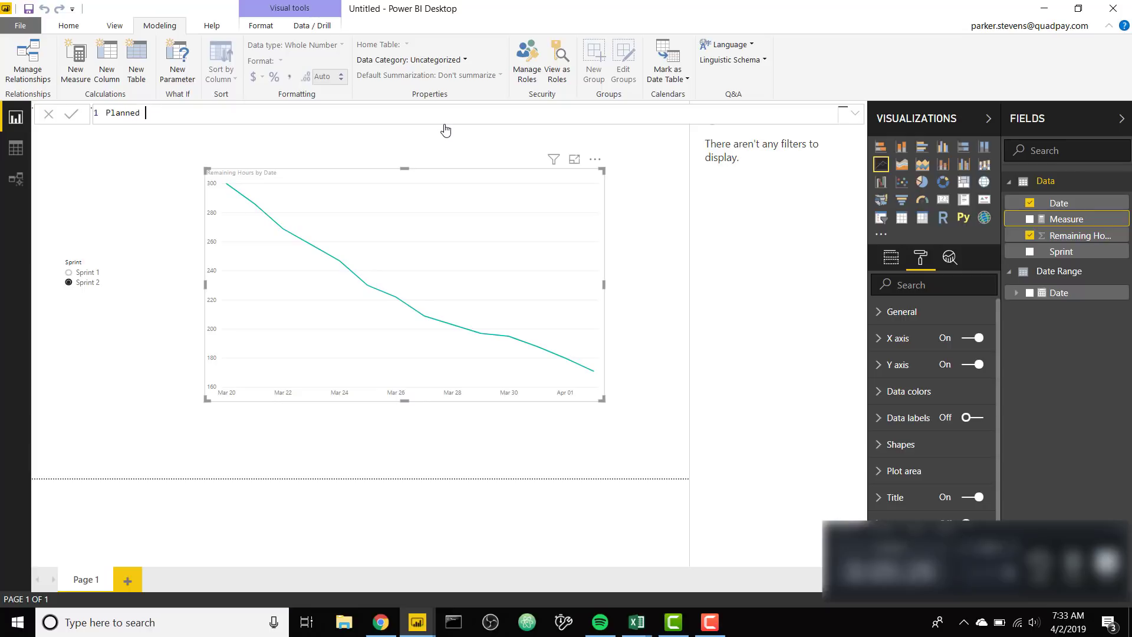
text(Hours =)
key(shift+Return)
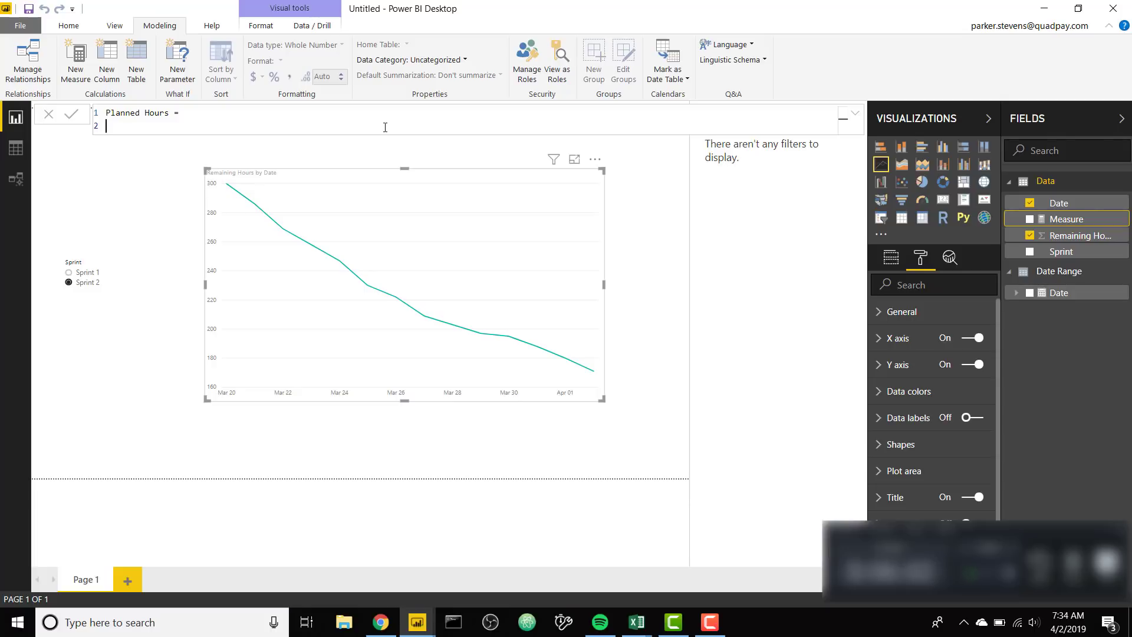
text(VAR SprintStartDate = CALCULATE()
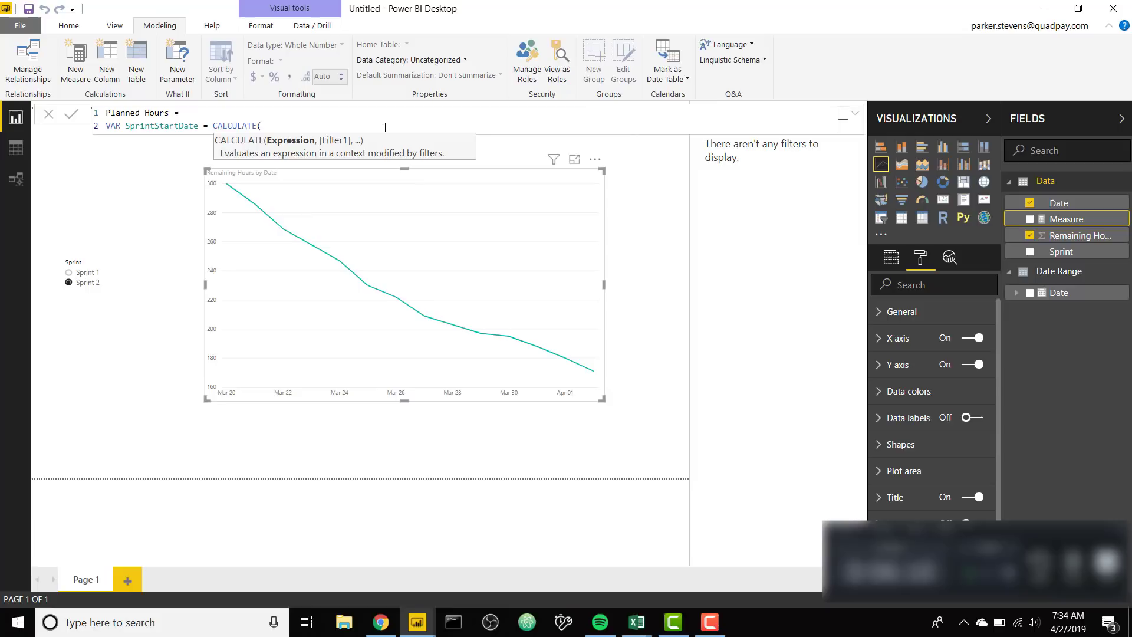
text(FIRSTDATE()
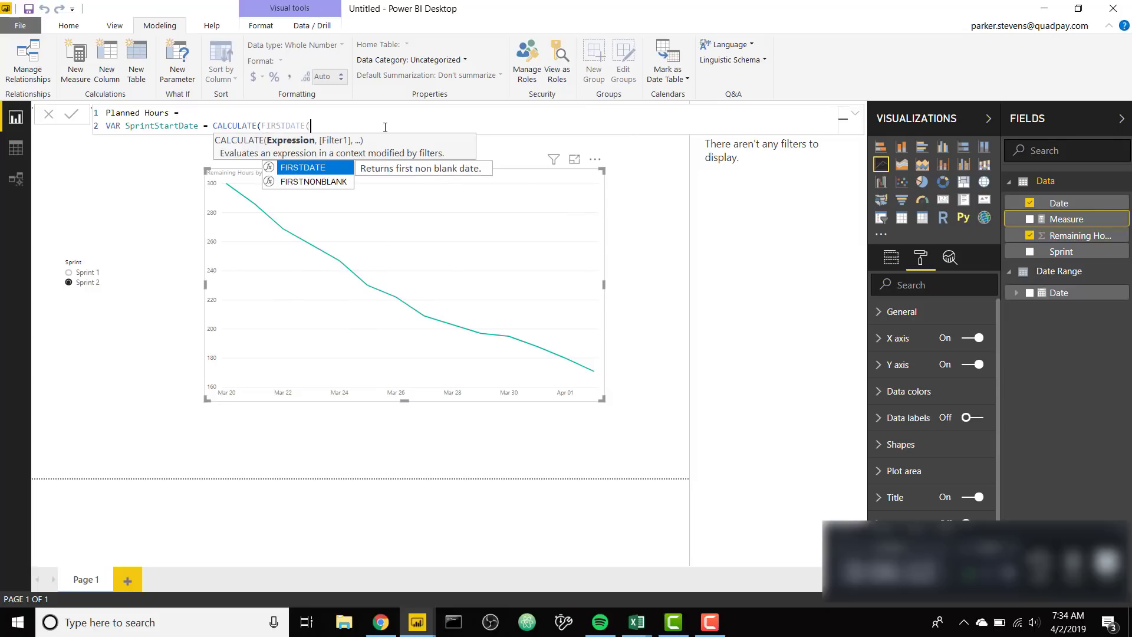
text(d)
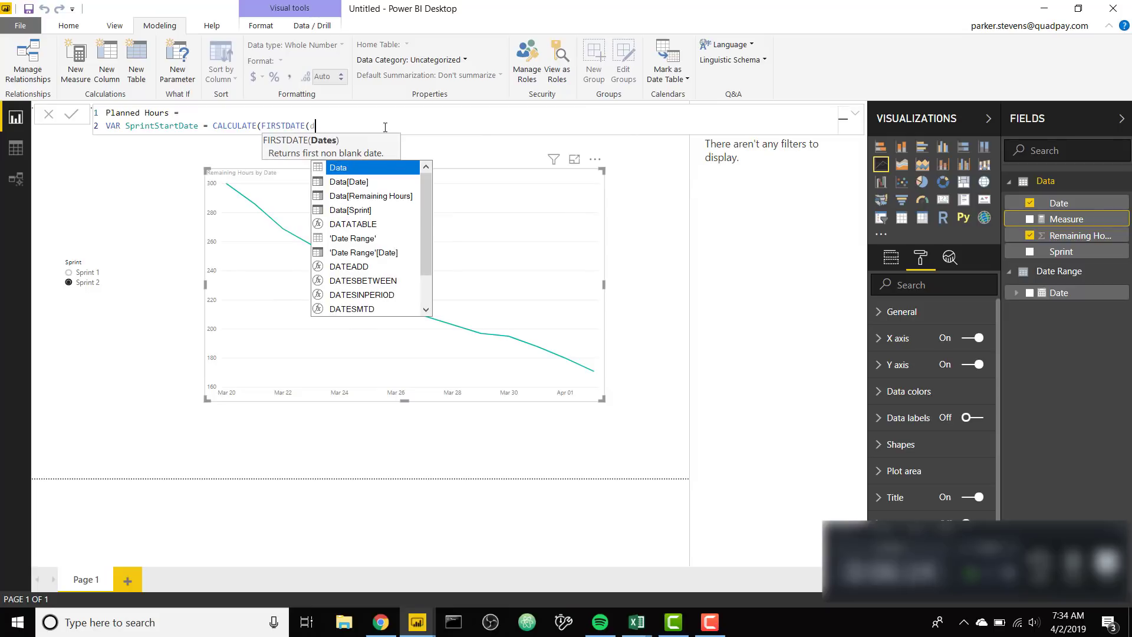
double_click(349, 182)
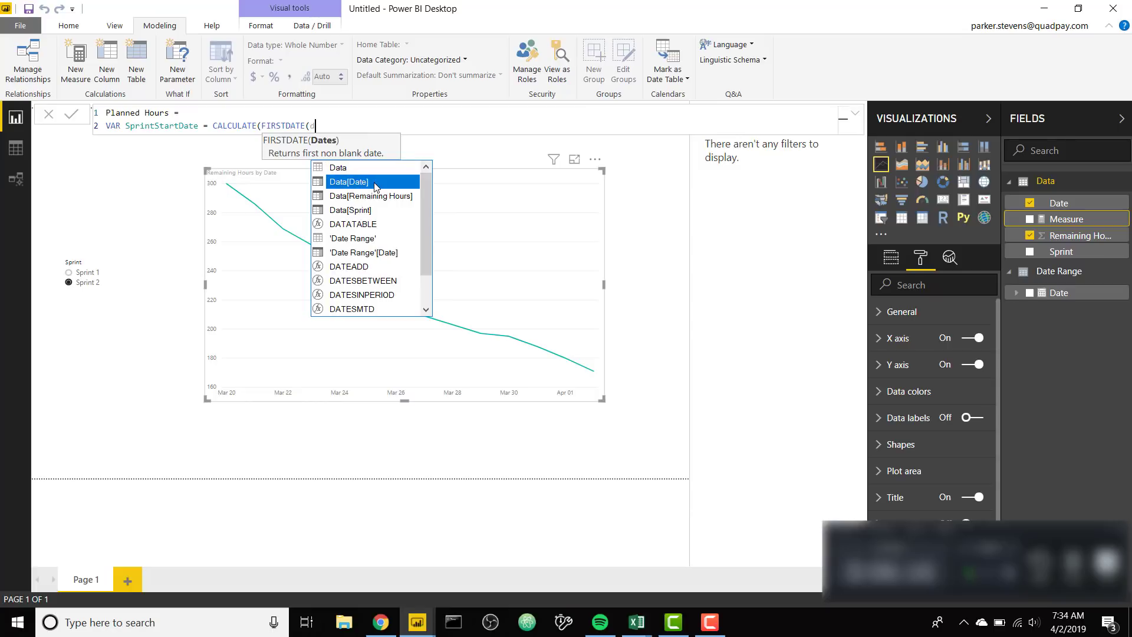
text(),A)
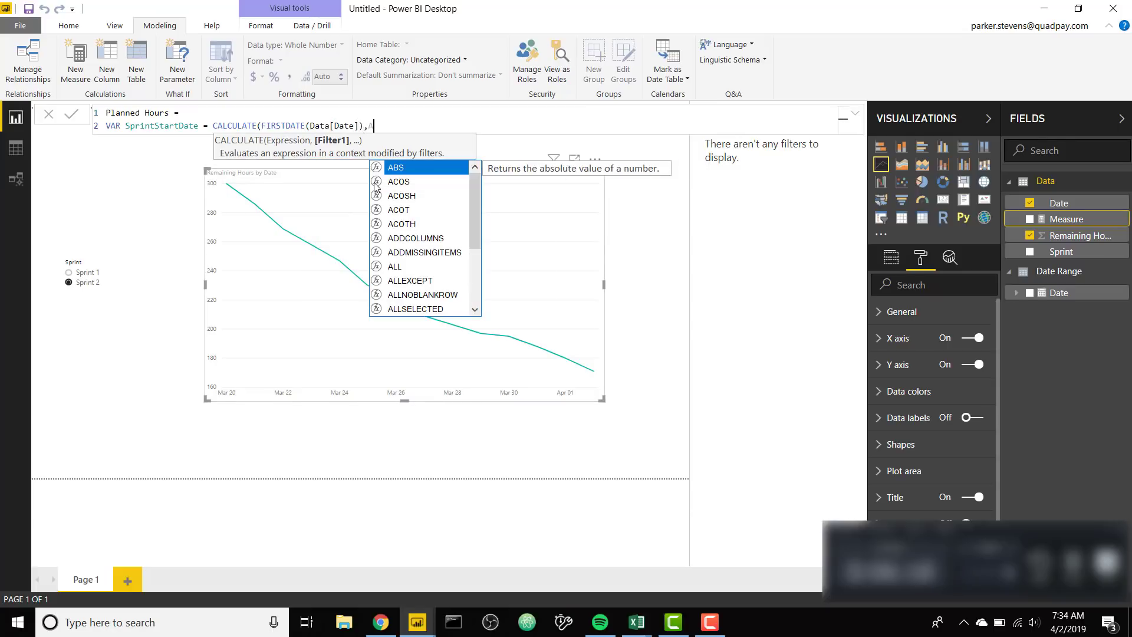
text(LLSELECTED()
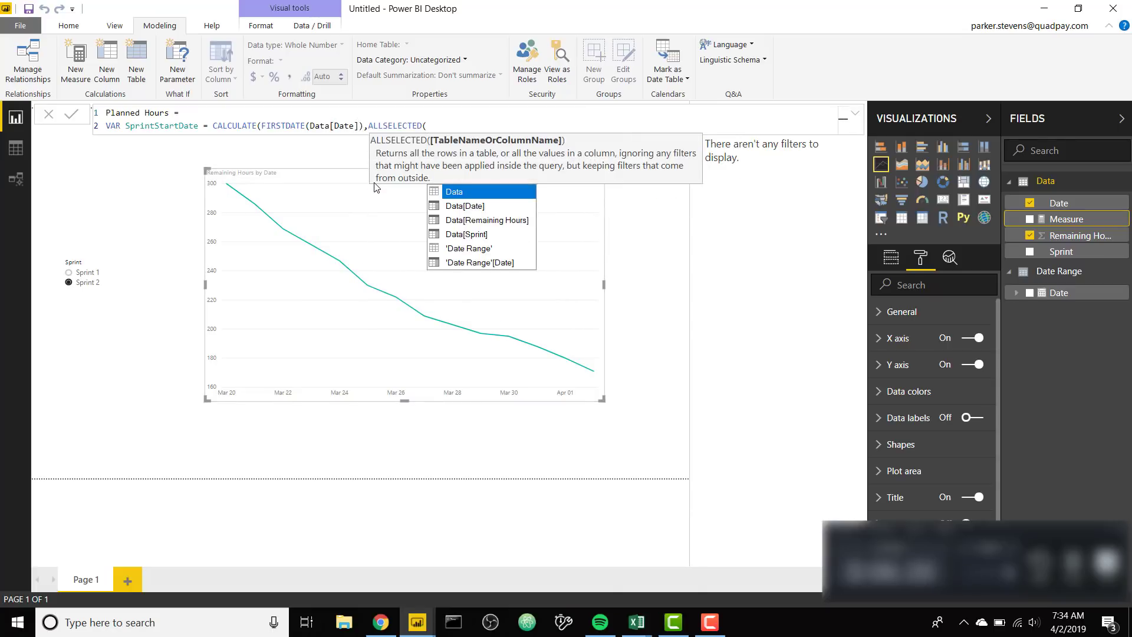
text(Data)))
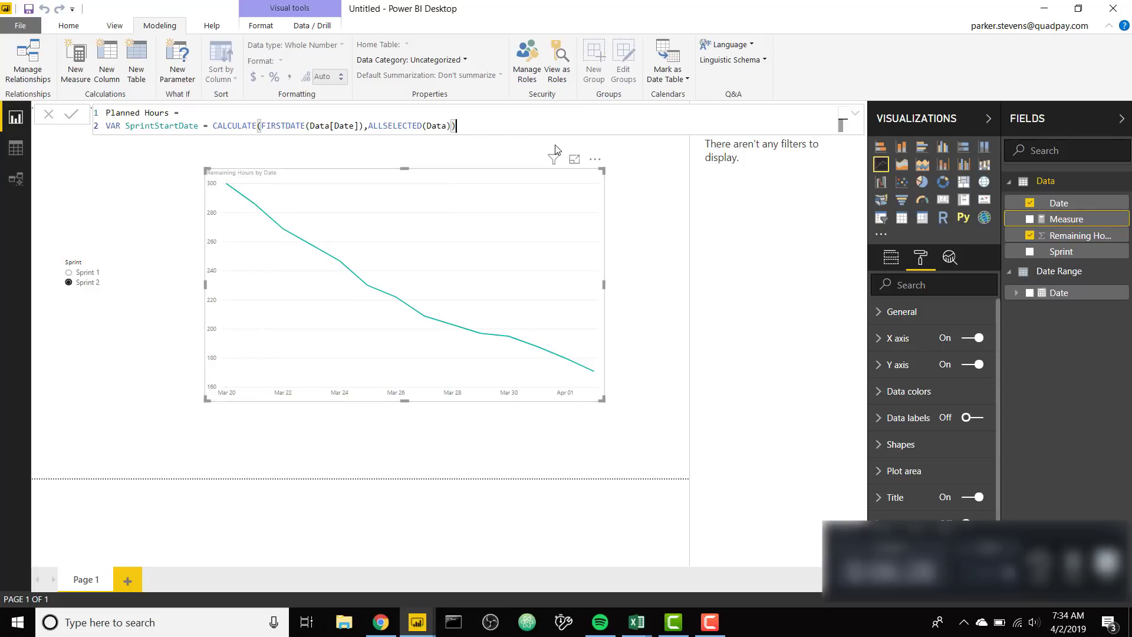
Finish the measure with RETURN SprintStartDate and commit it.
key(shift+Return)
text(RETURN)
key(shift+Return)
text(Spr)
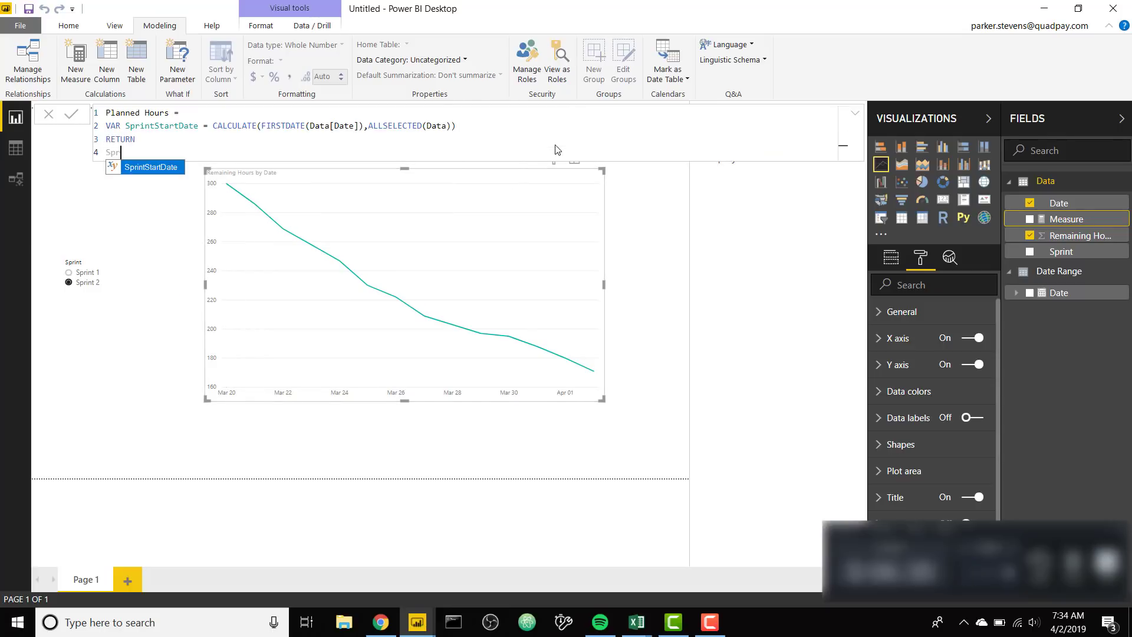
key(Tab)
key(Return)
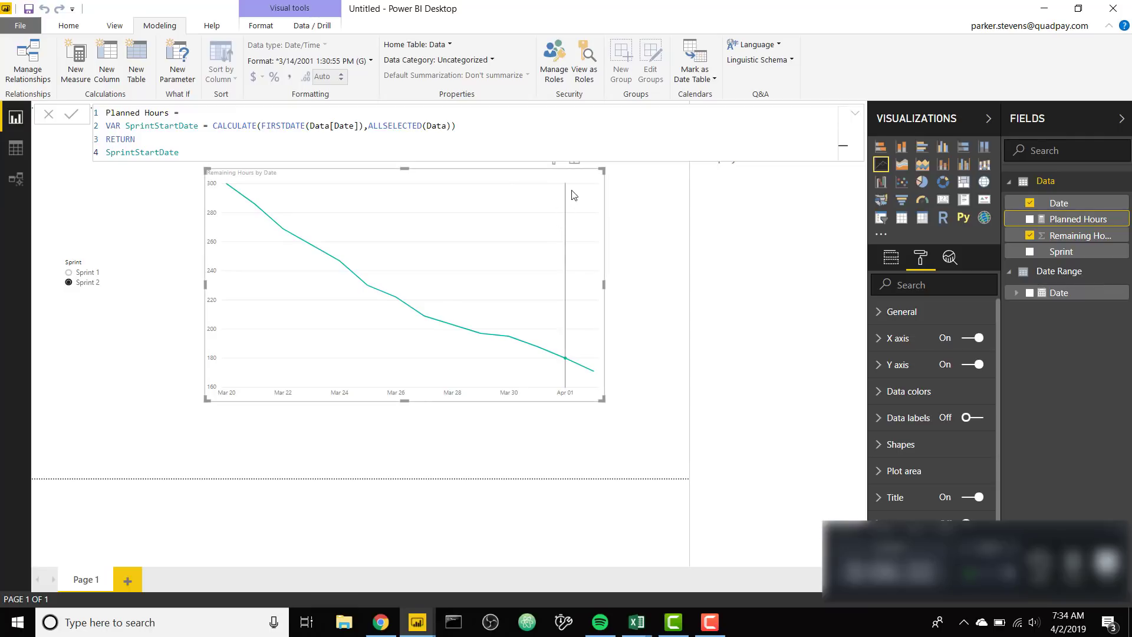
Add Planned Hours to the chart's Tooltips and check its start dates for Sprint 1 and Sprint 2.
click(893, 262)
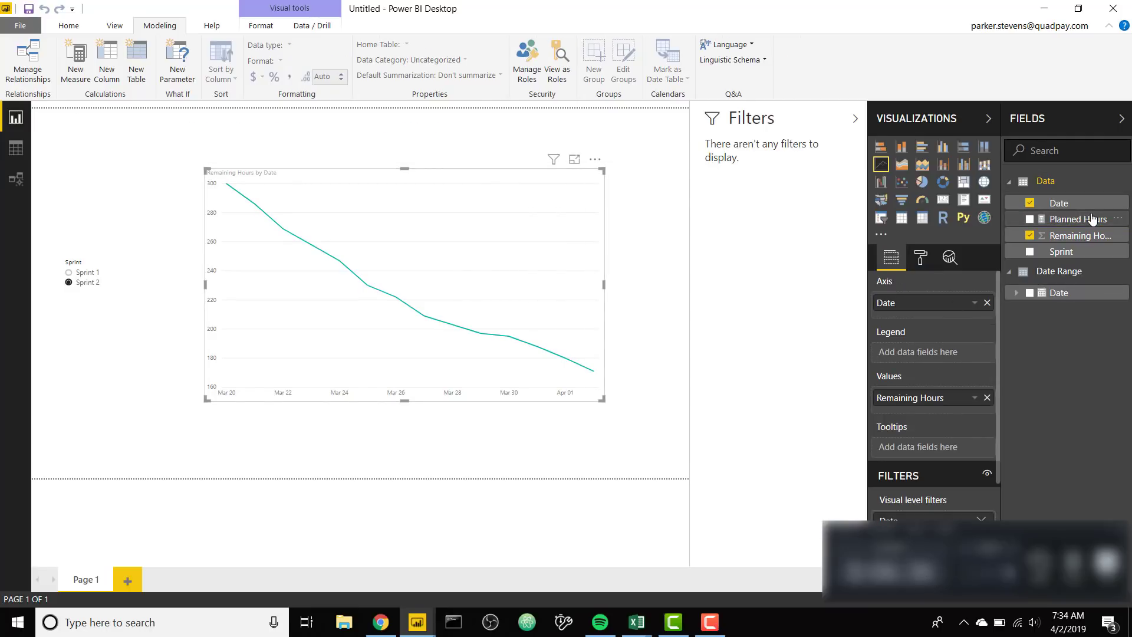
drag(1092, 219, 949, 451)
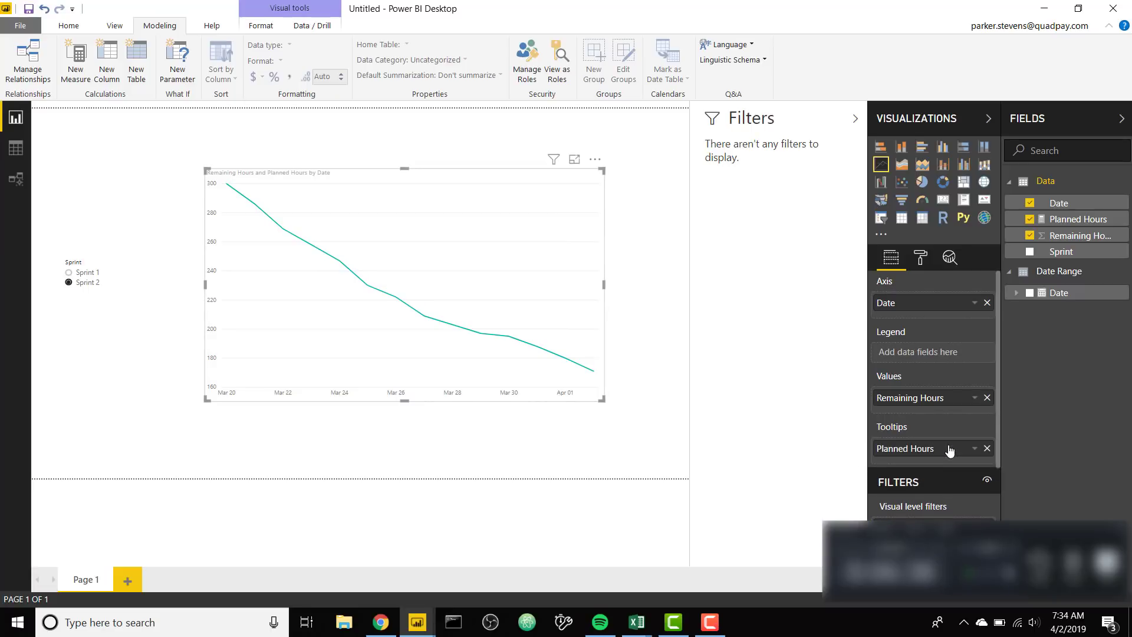
mouse_move(229, 188)
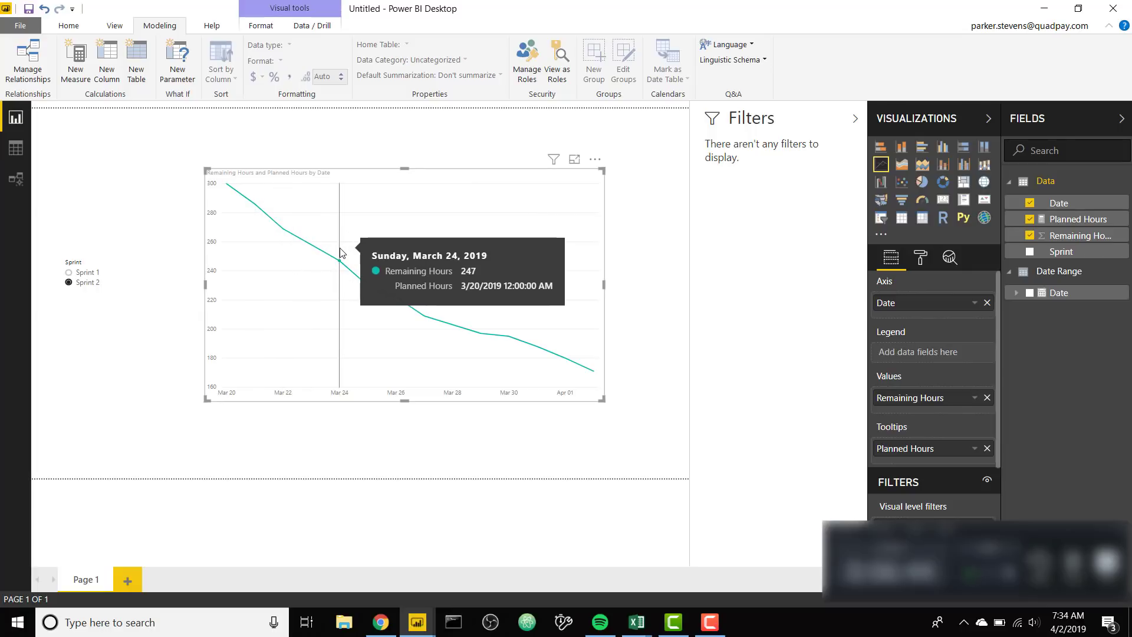
click(69, 271)
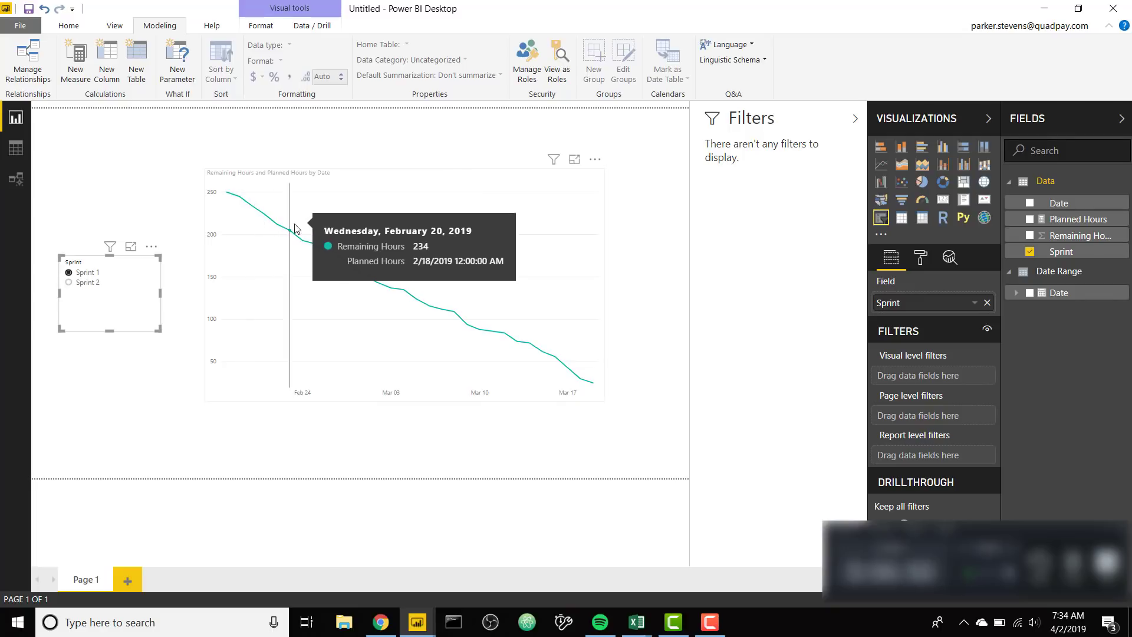
click(83, 282)
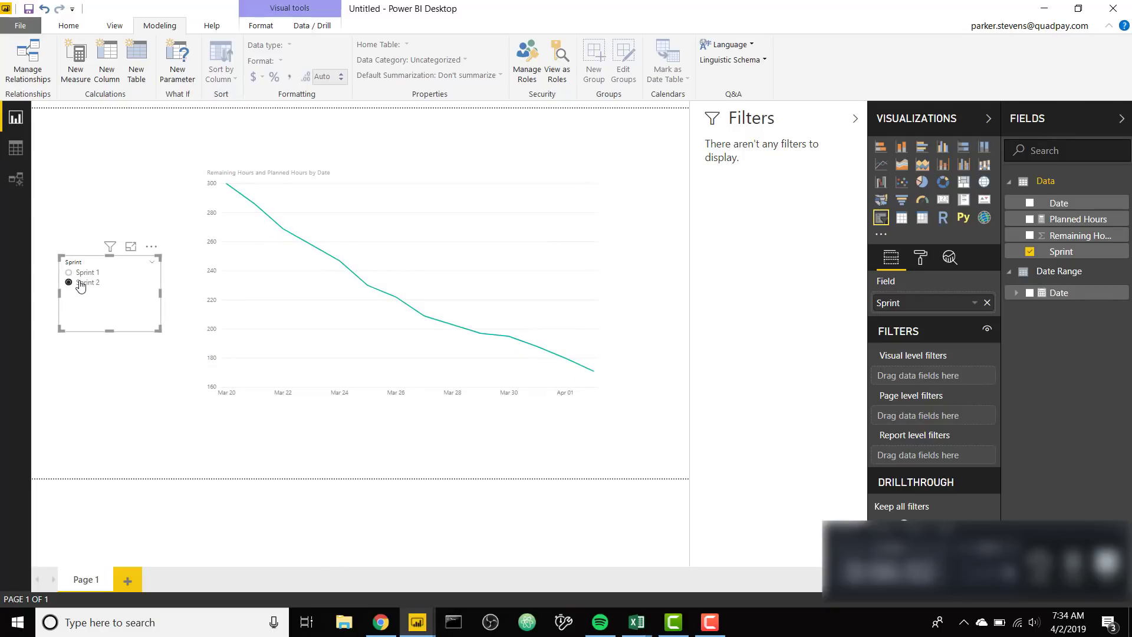
click(1085, 220)
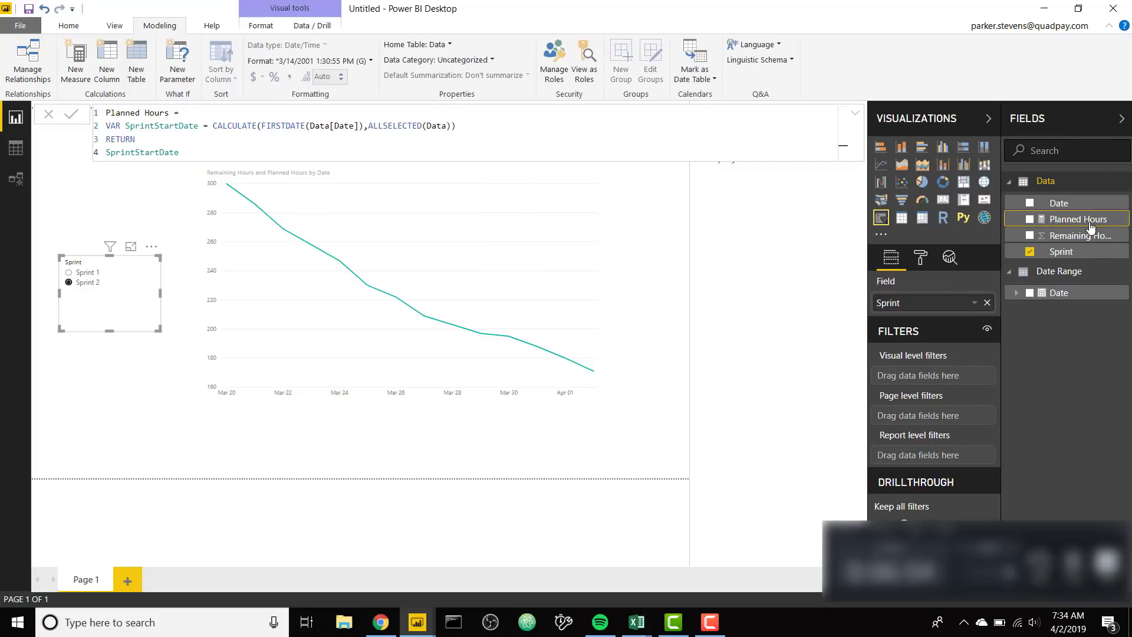
Start a new VAR DaysSinceStart line as a DATEDIFF from SprintStartDate.
click(515, 126)
key(shift+Return)
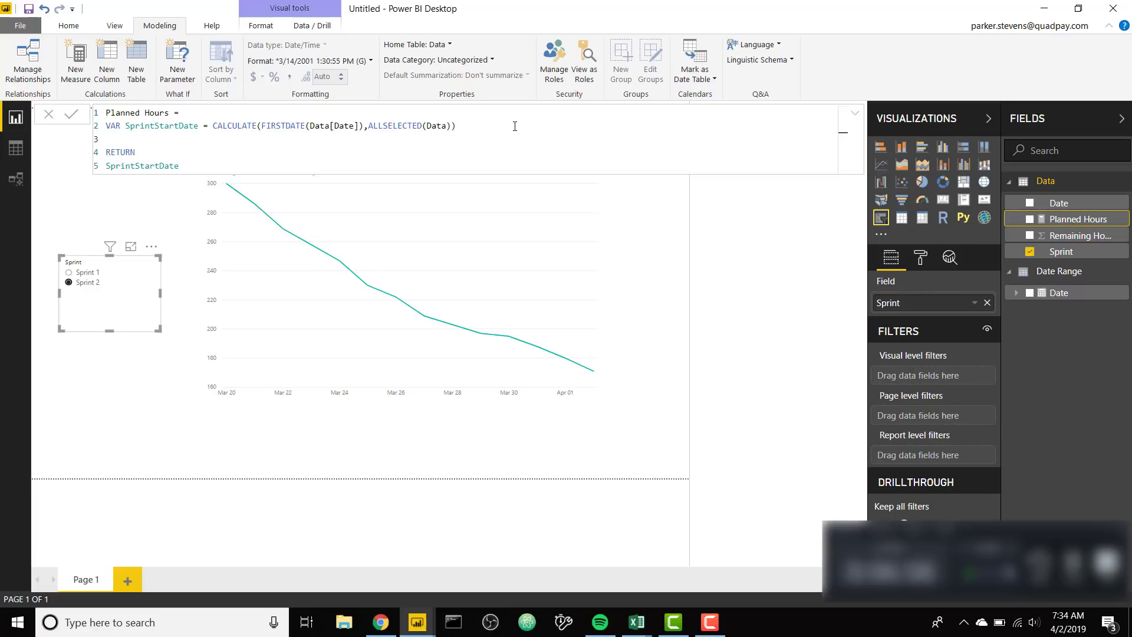
text(VAR DaysSince)
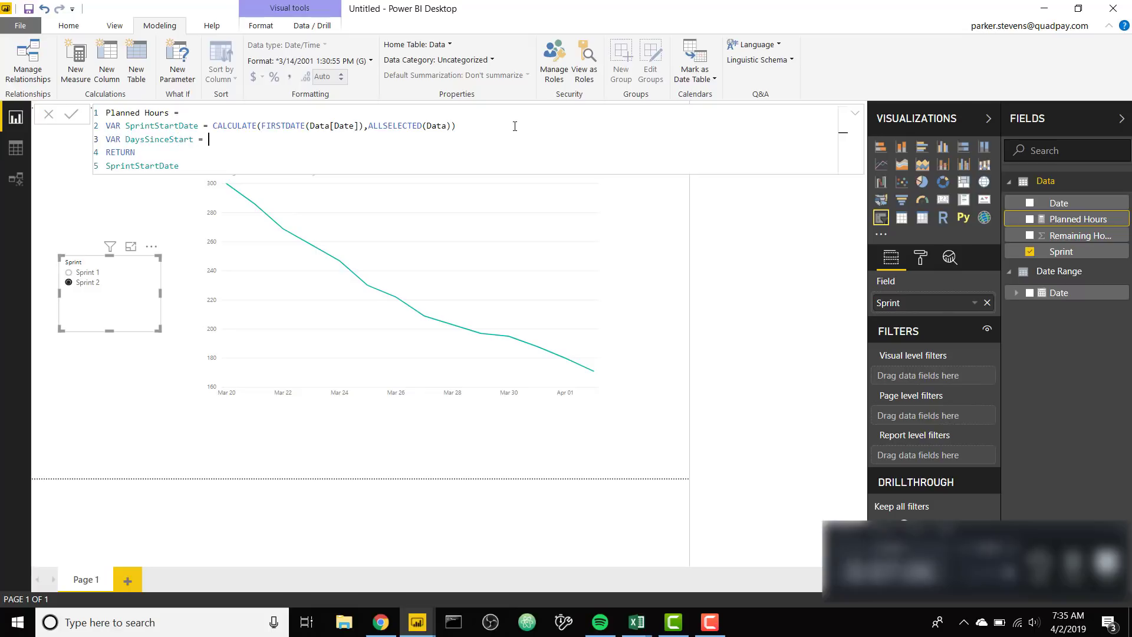
text(Start = DAT)
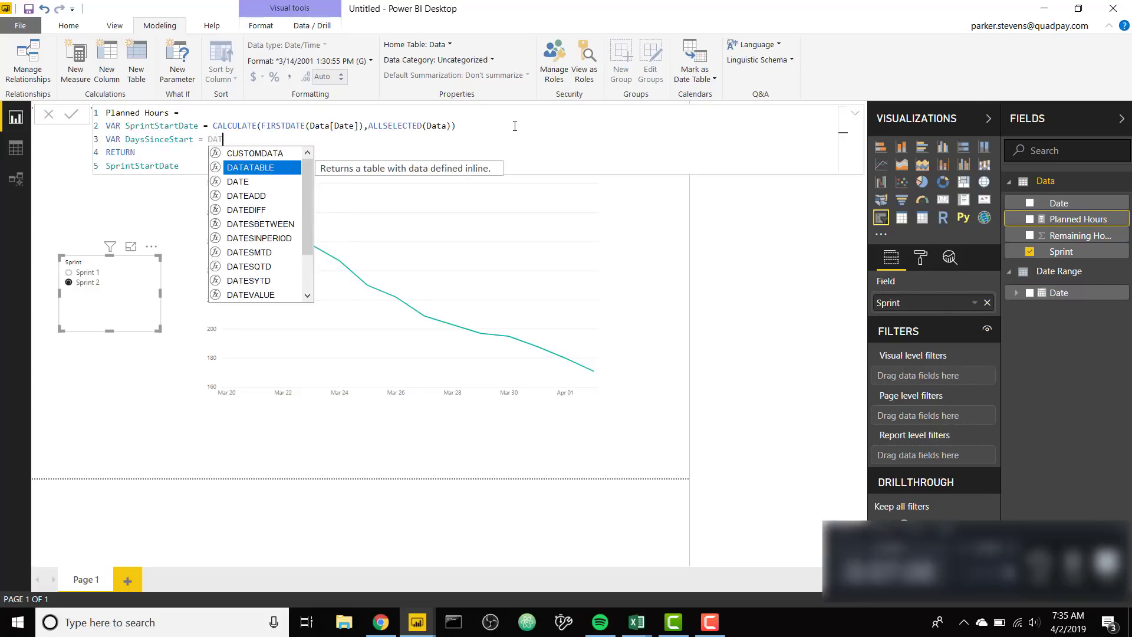
key(Down)
key(Down)
key(Tab)
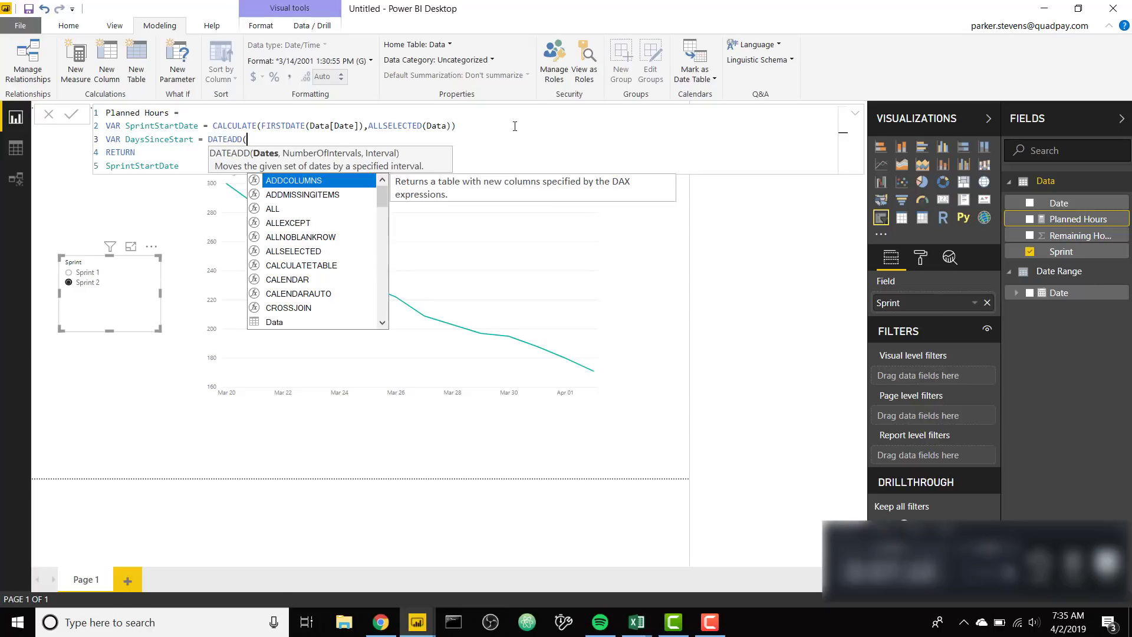
key(BackSpace)
key(BackSpace)
key(BackSpace)
key(BackSpace)
text(D)
key(Tab)
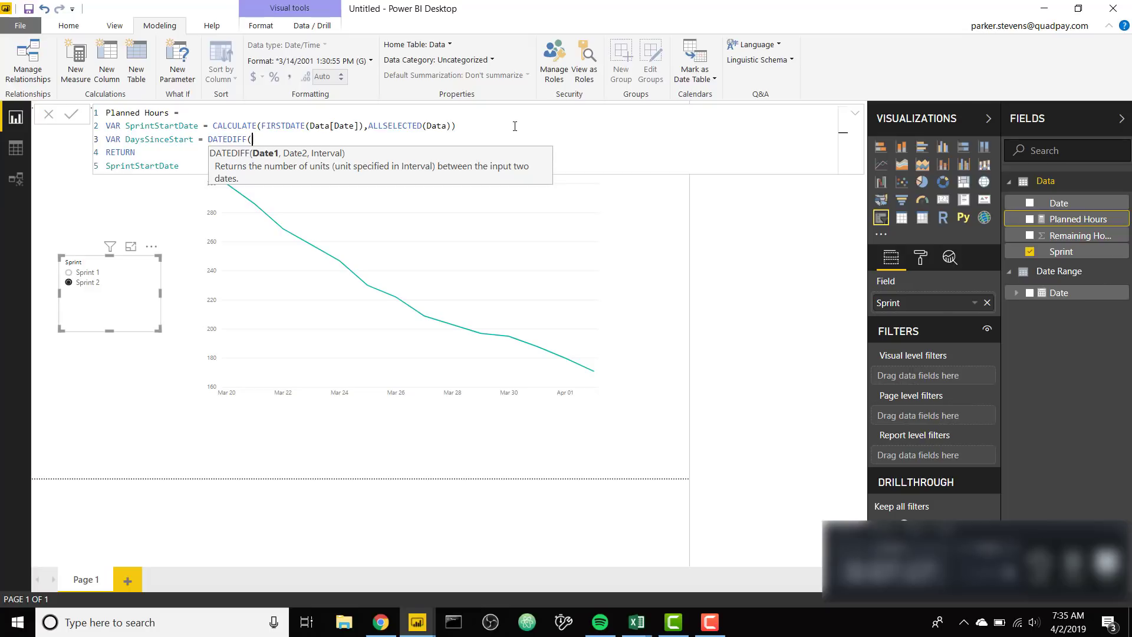
text(S)
key(Tab)
Complete the DATEDIFF with MAX('Date Range'[Date]) and the DAY interval.
text(,MAXI)
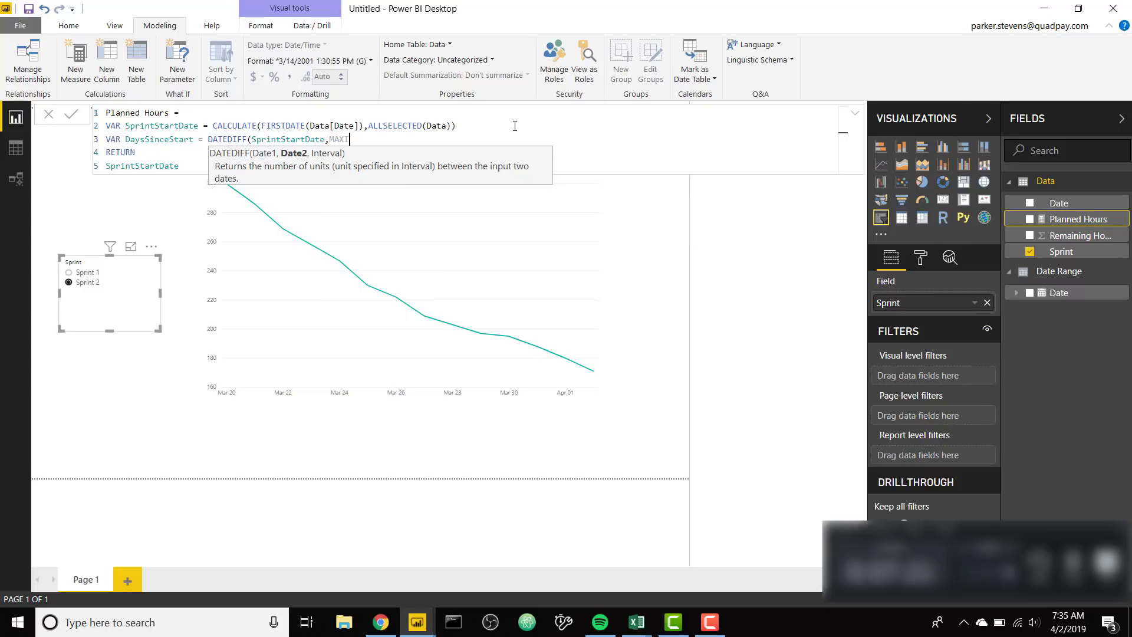
key(BackSpace)
text((dat)
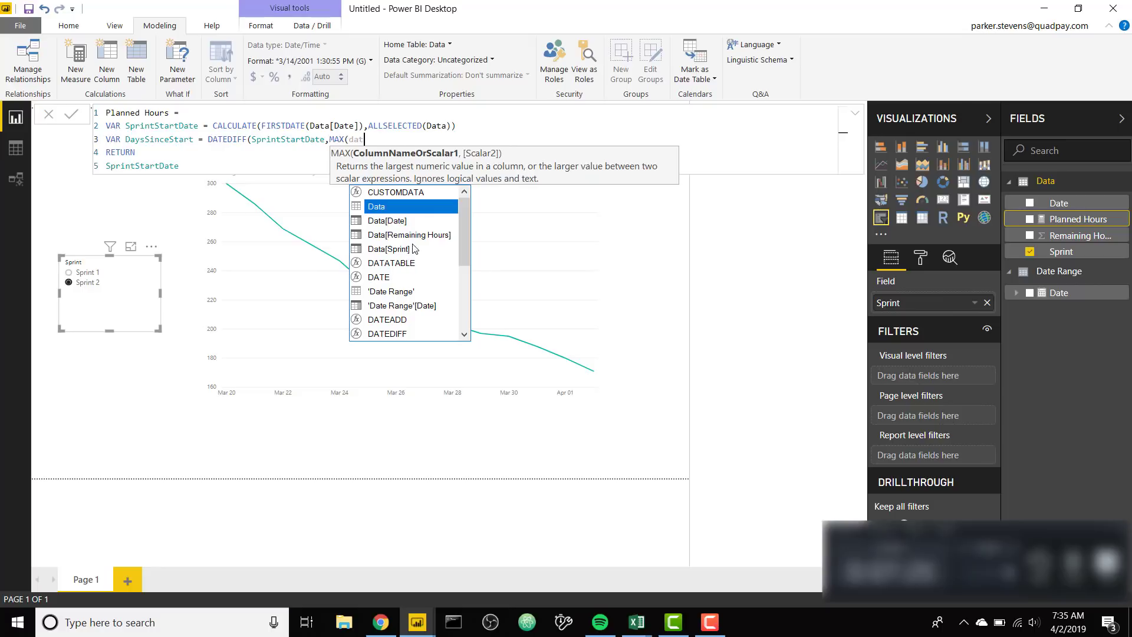
scroll(416, 263, down, 2)
double_click(416, 263)
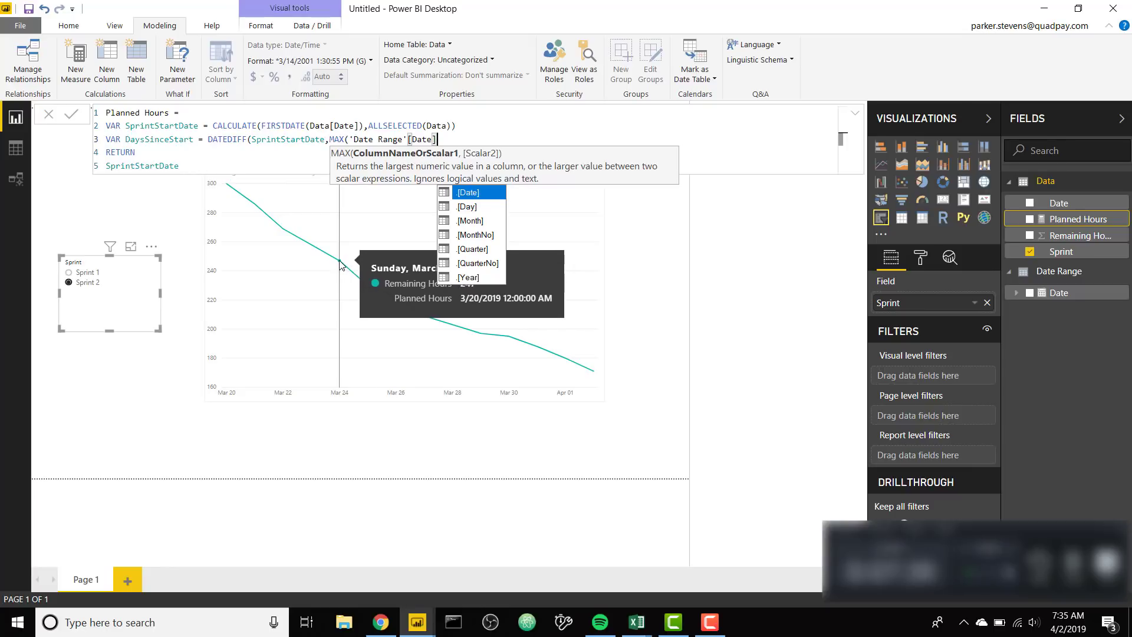
text(],)
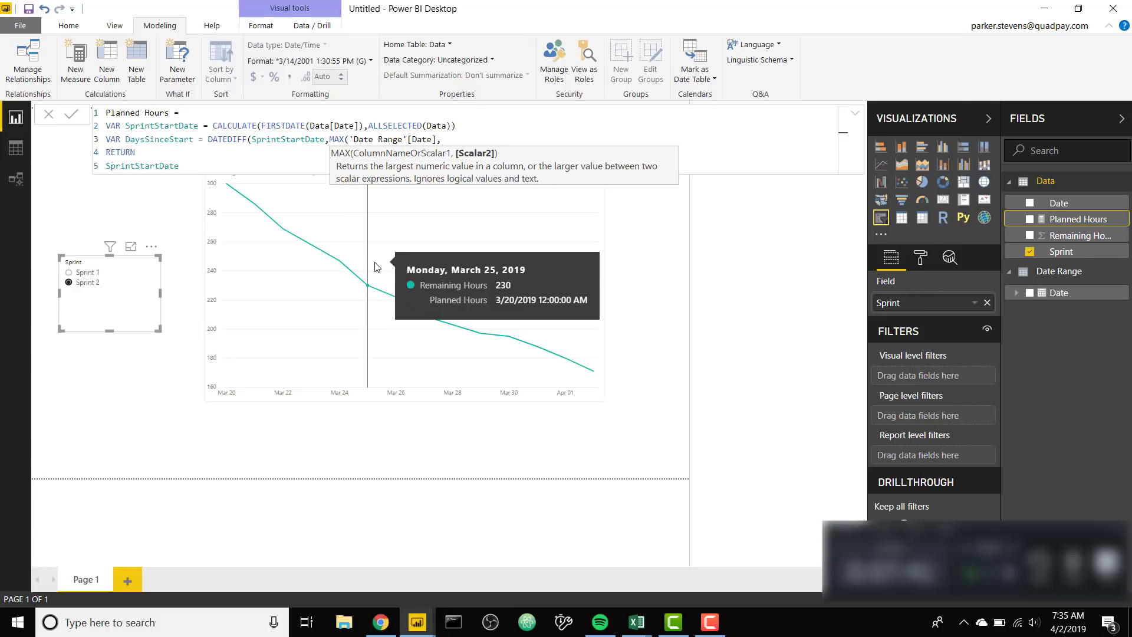
text(day)
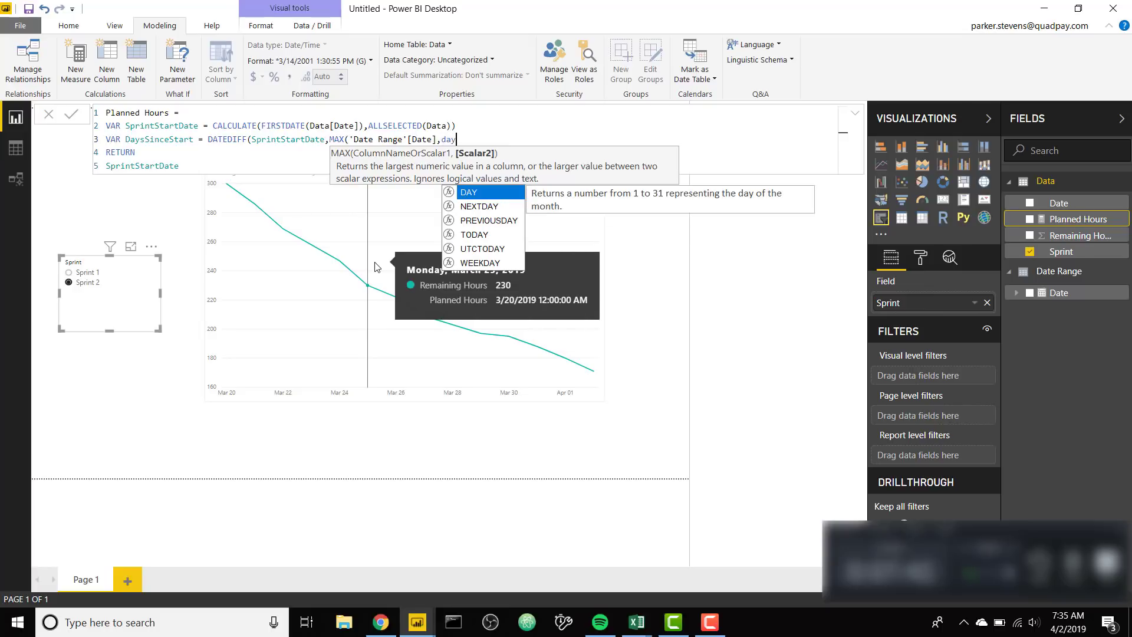
click(497, 195)
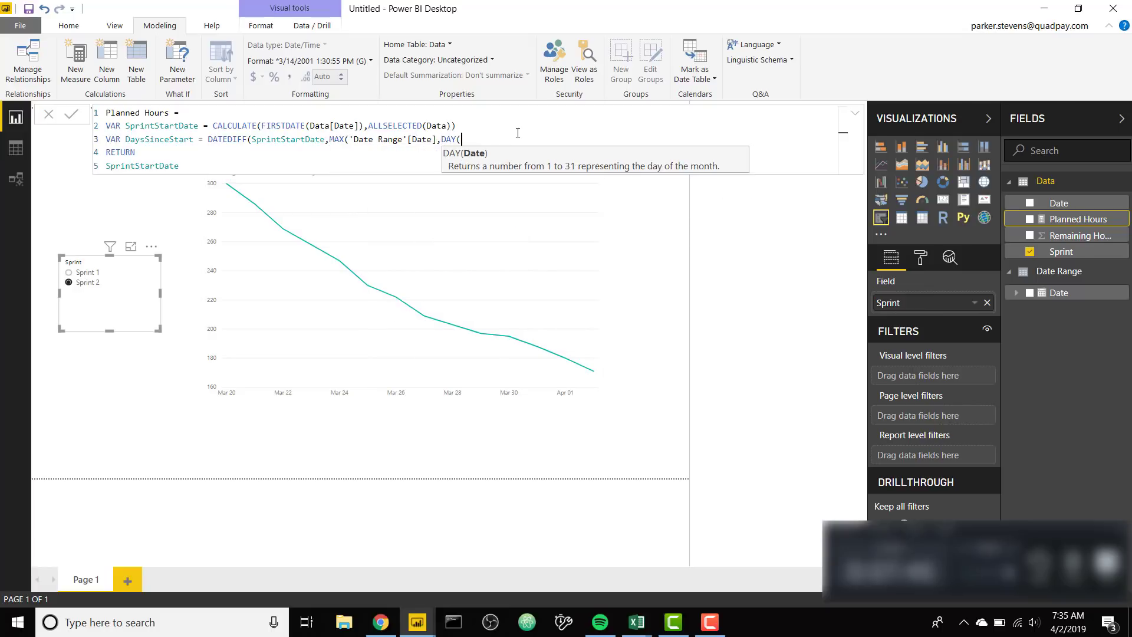
key(BackSpace)
key(BackSpace)
text(Y))
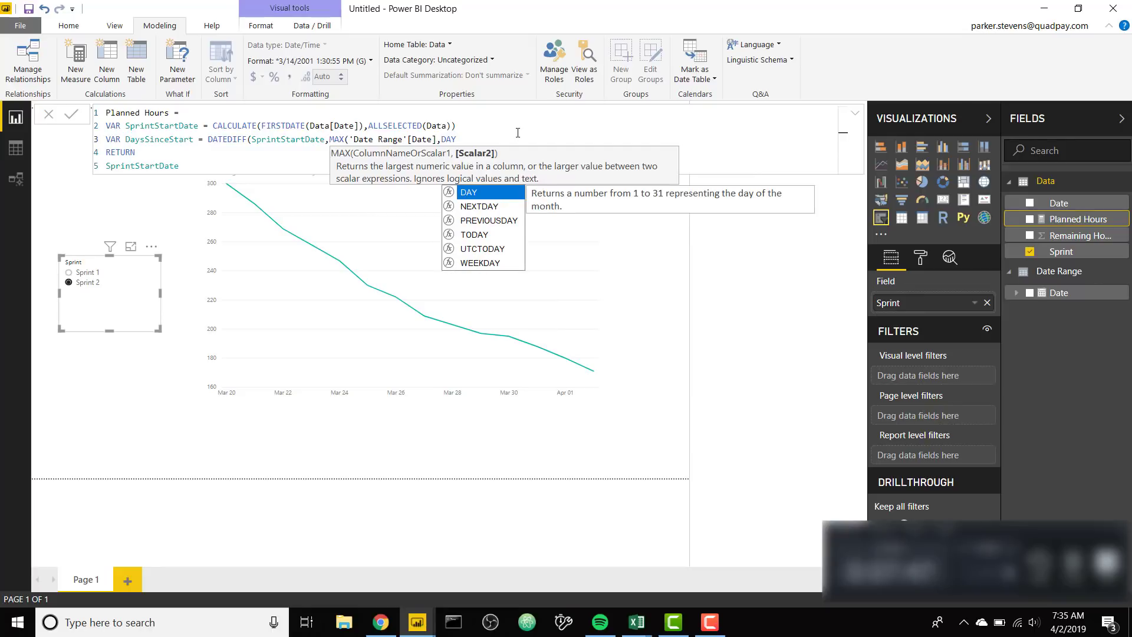
Fix the closing parenthesis, return DaysSinceStart, and commit the Planned Hours measure.
double_click(145, 166)
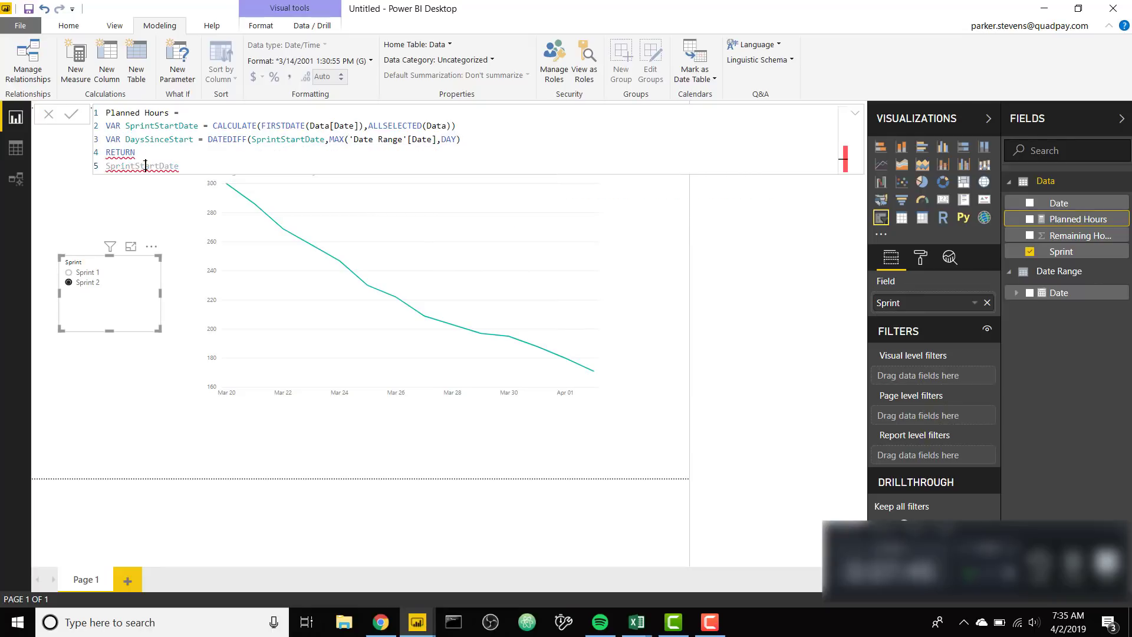
click(437, 140)
text())
click(486, 144)
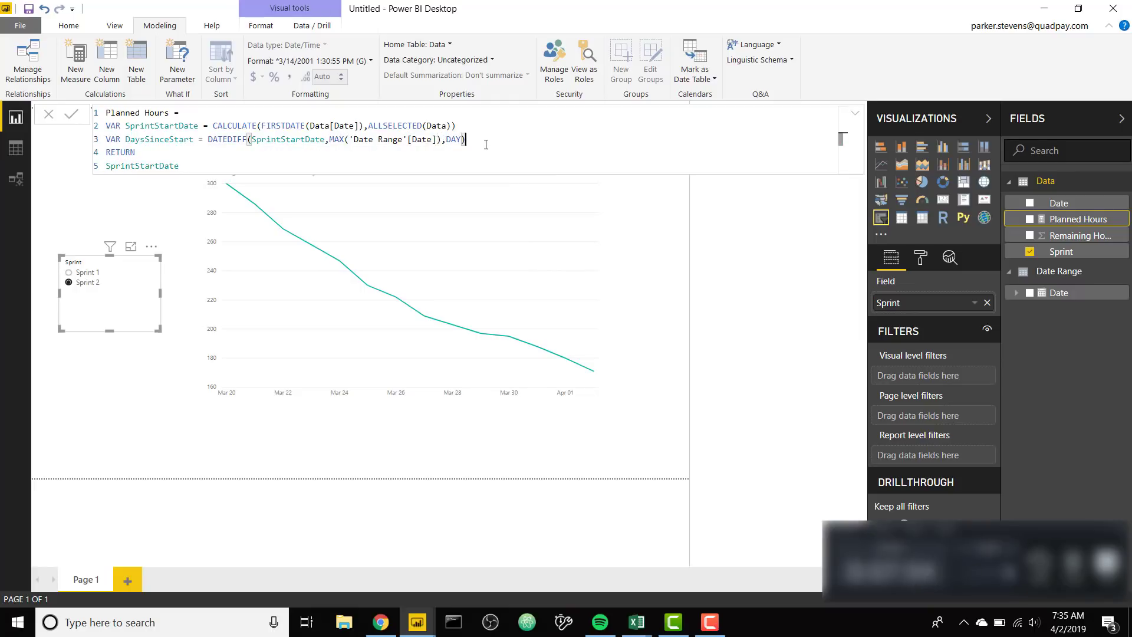
double_click(155, 165)
text(Days)
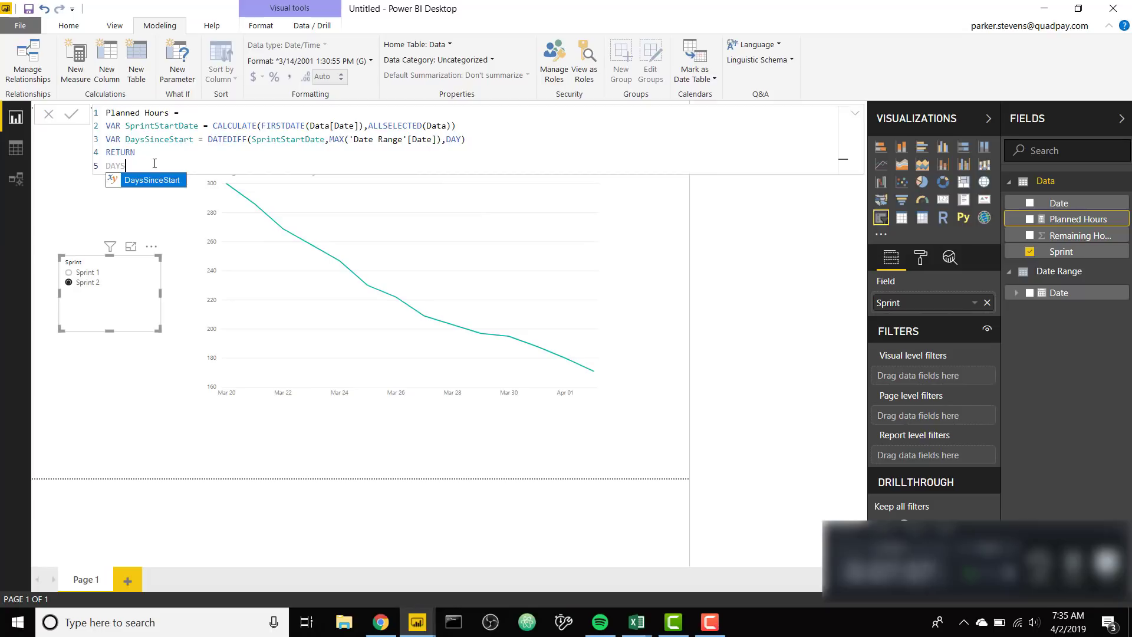
key(Tab)
key(Return)
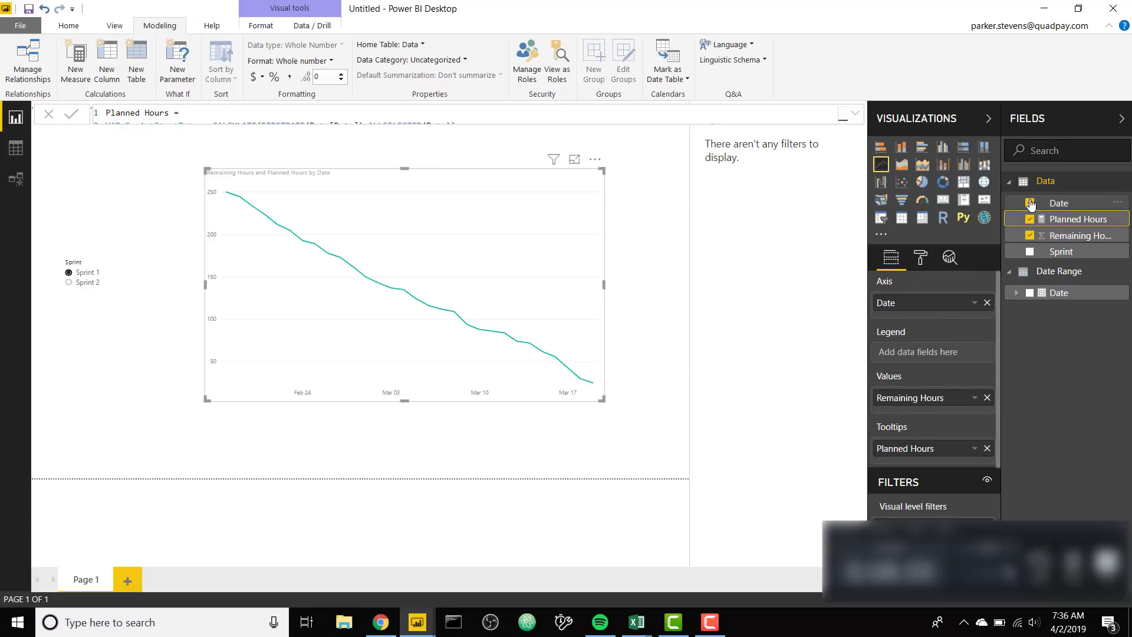
Replace Data[Date] on the chart axis with Date Range[Date] shown as plain dates.
click(1031, 203)
drag(1059, 293, 928, 302)
click(974, 304)
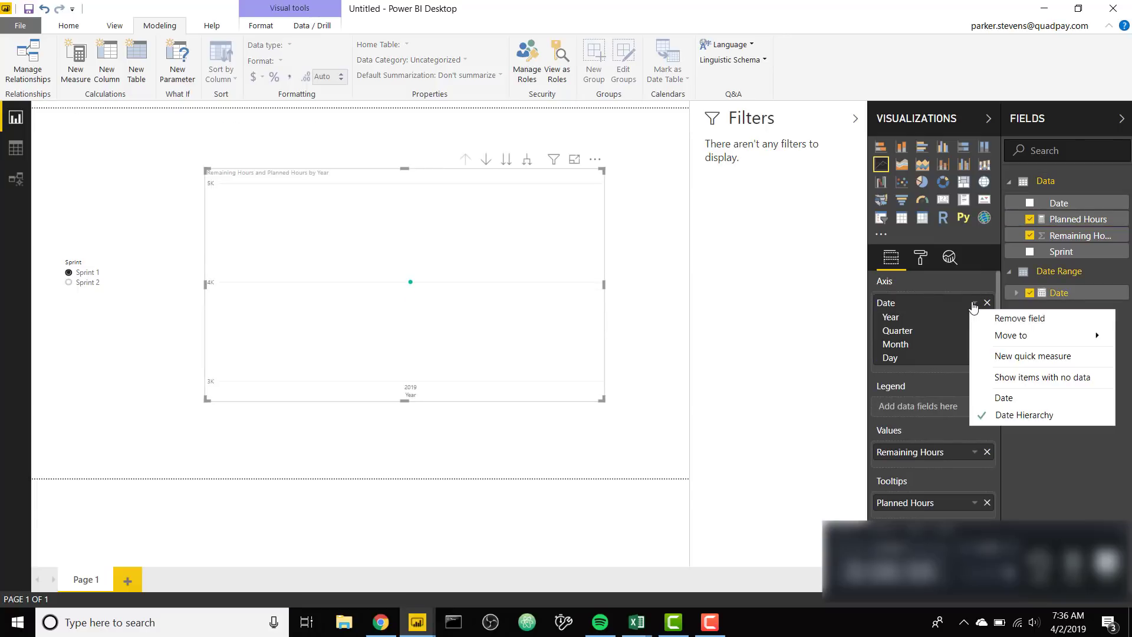
click(1010, 400)
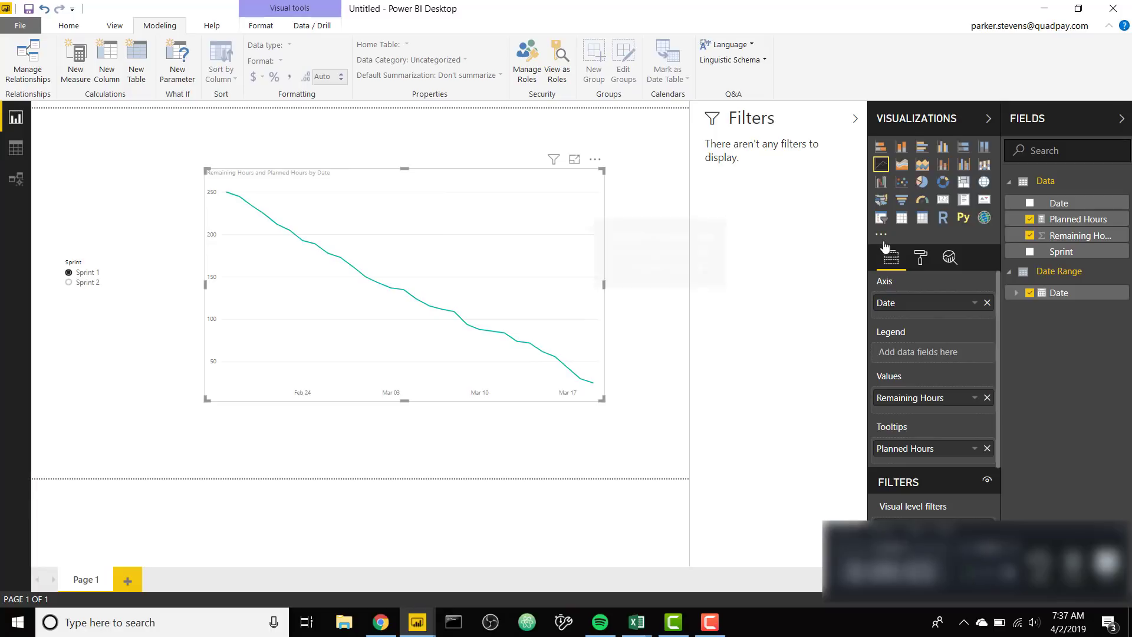
click(1075, 220)
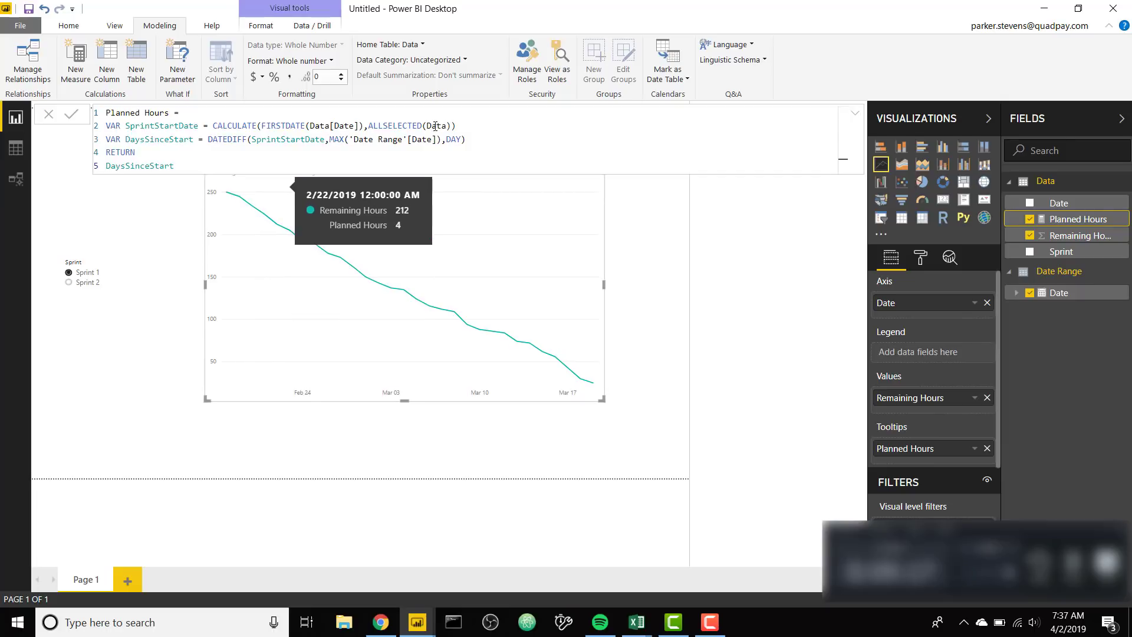
Add the line VAR BeginningStart = CALCULATE(MAX(Data[Remaining Hours]),ALLSELECTED(Data)).
click(485, 140)
key(Return)
text(VAR)
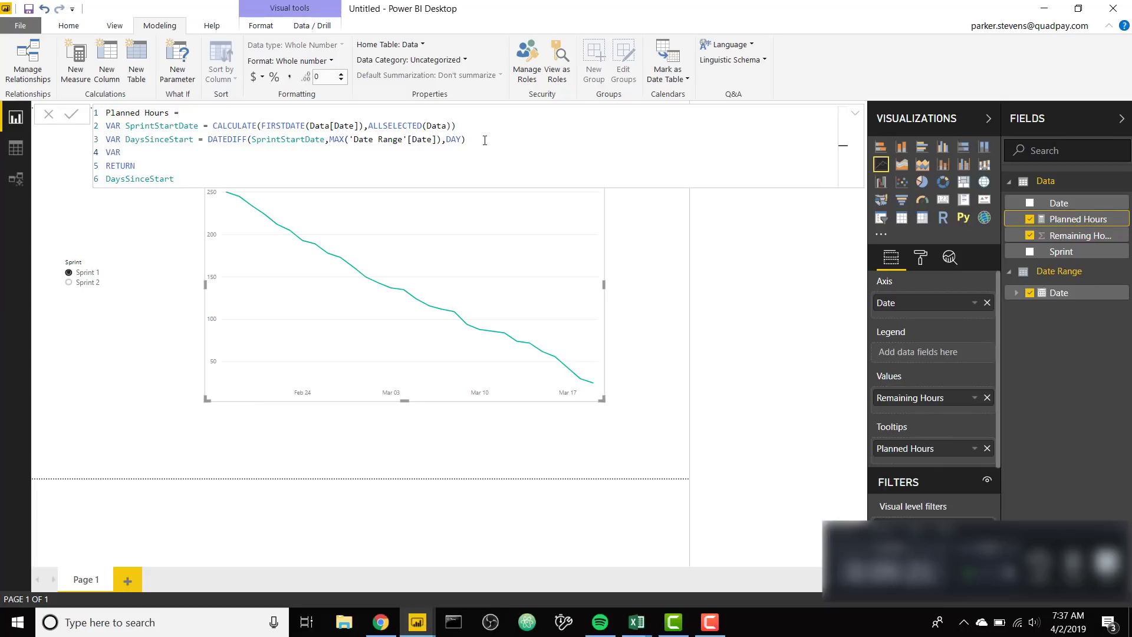
text( B)
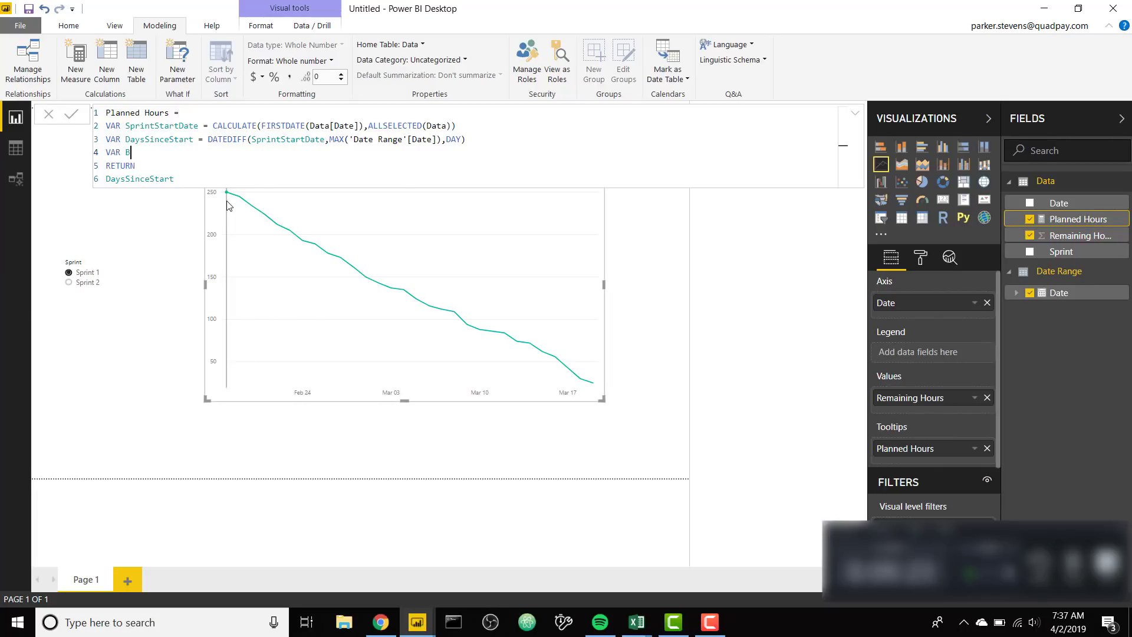
text(egi)
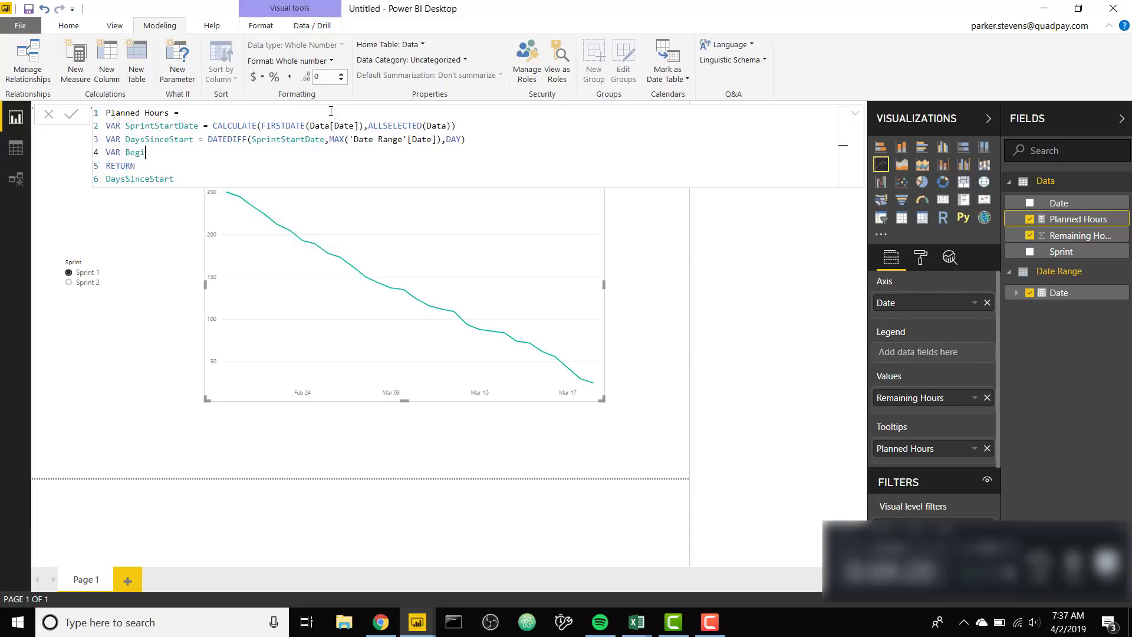
text(nningStart = CALCULATE(MA)
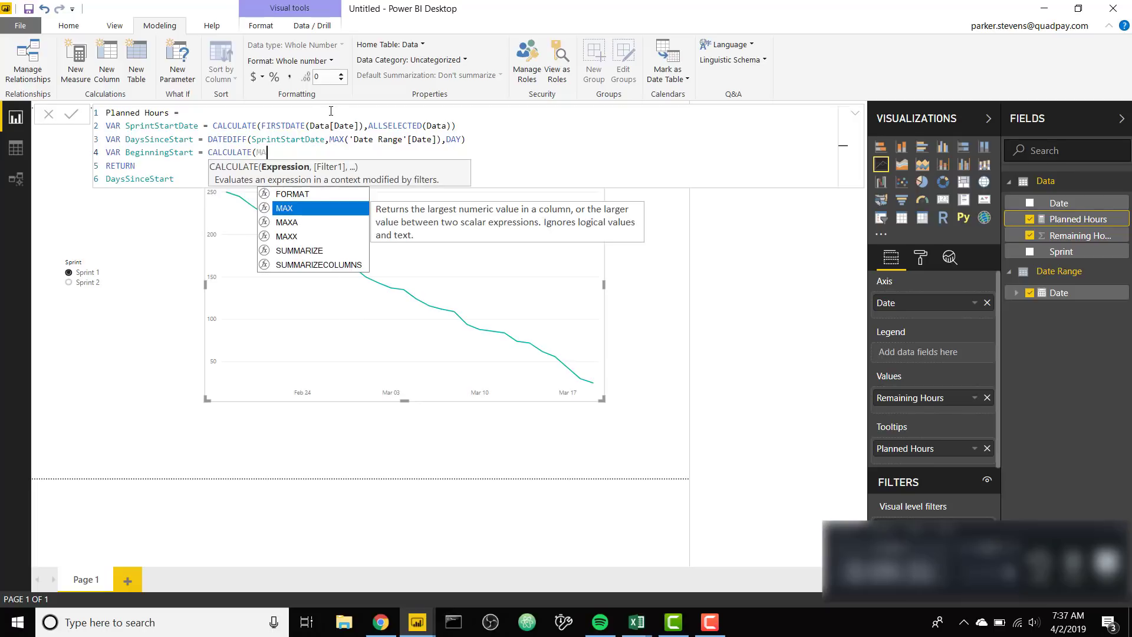
text(X(rem)
key(Tab)
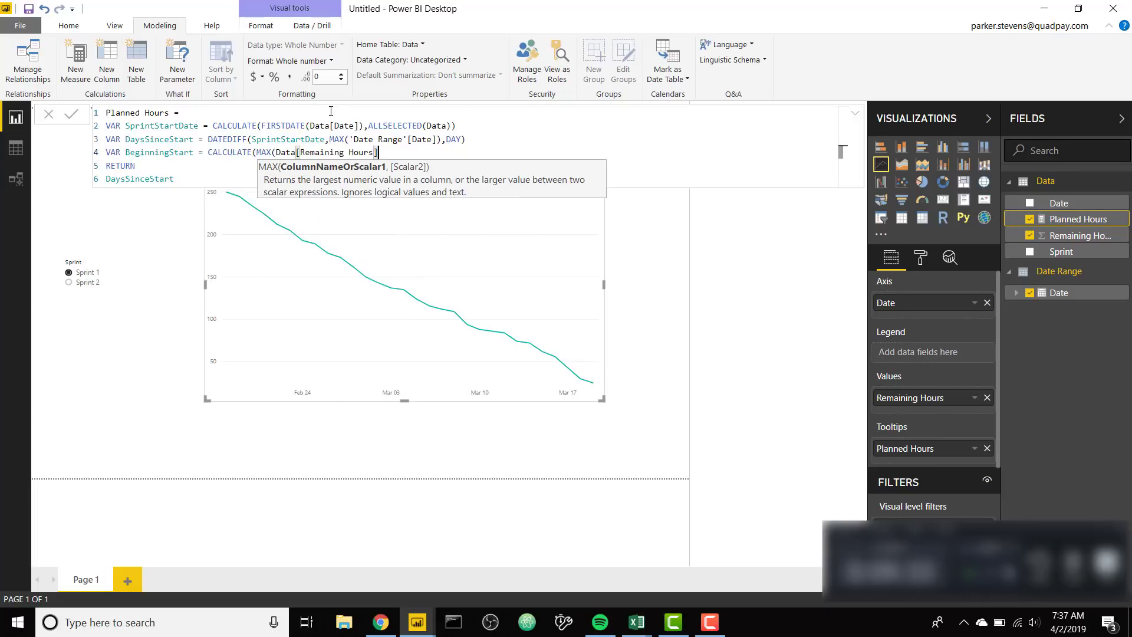
text(),allse)
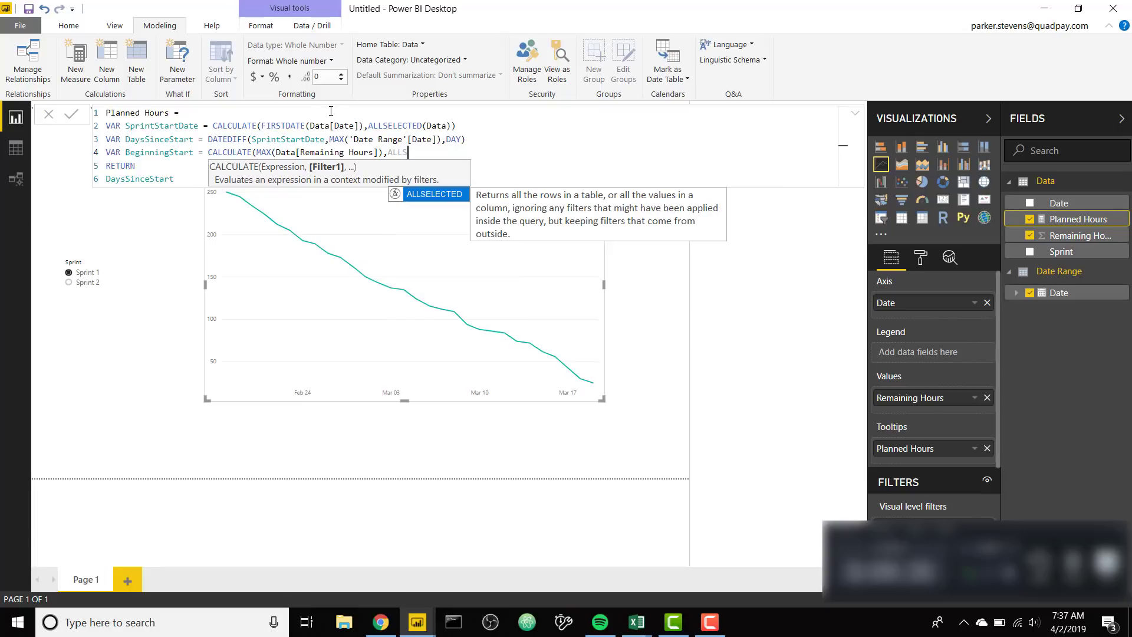
key(Tab)
text(da)
key(Tab)
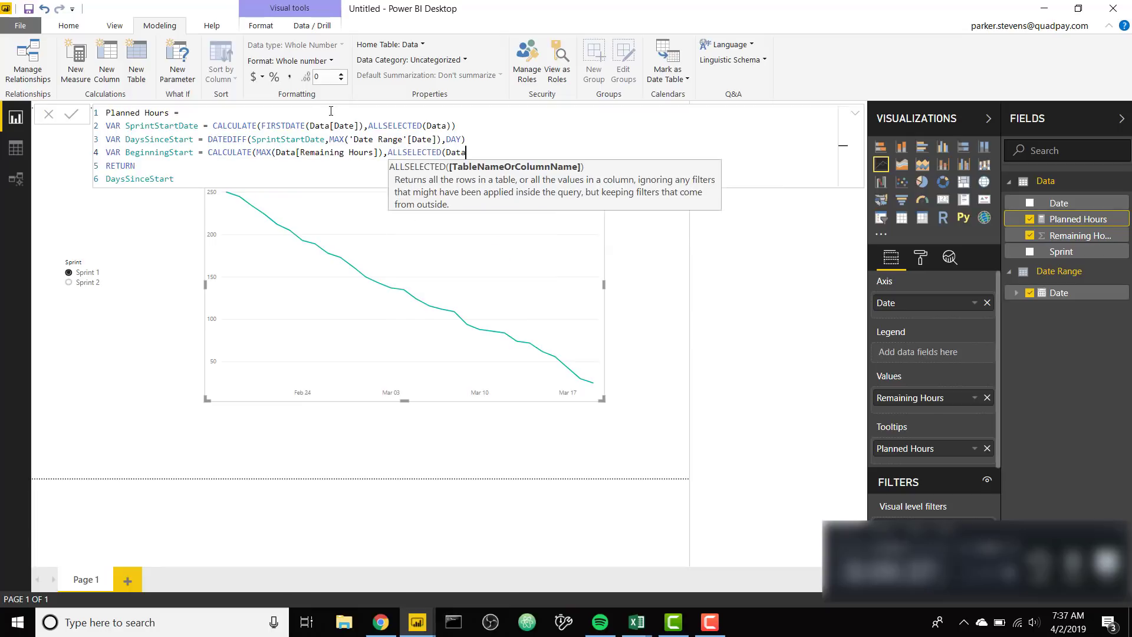
text()))
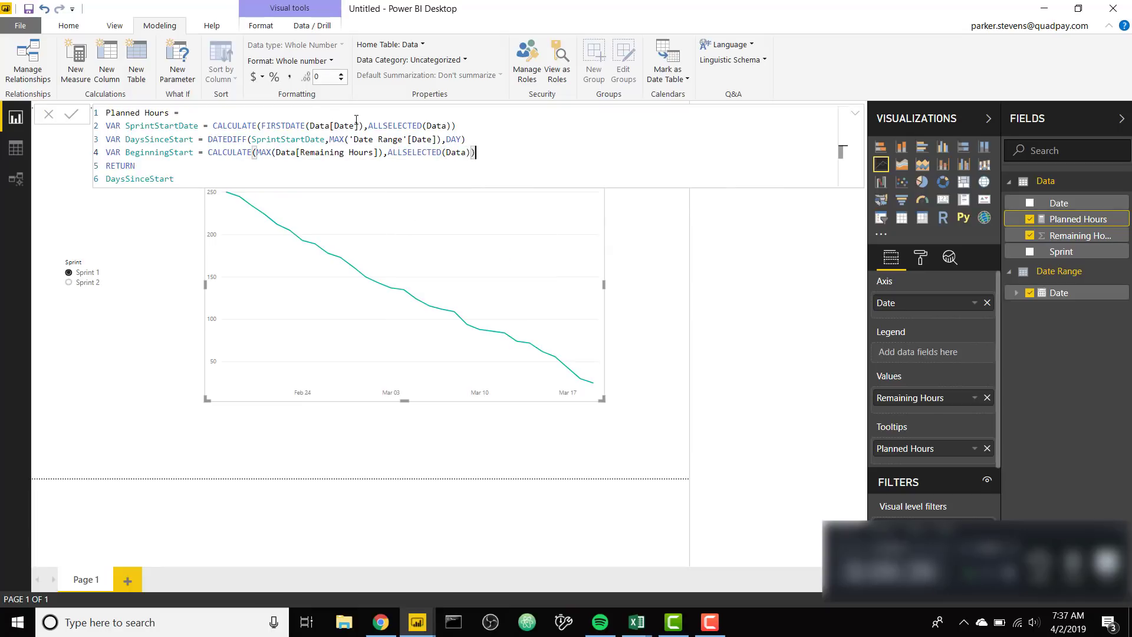
Return BeginningStart from the measure and check that Sprint 1 tooltips show 250.
double_click(150, 180)
text(be)
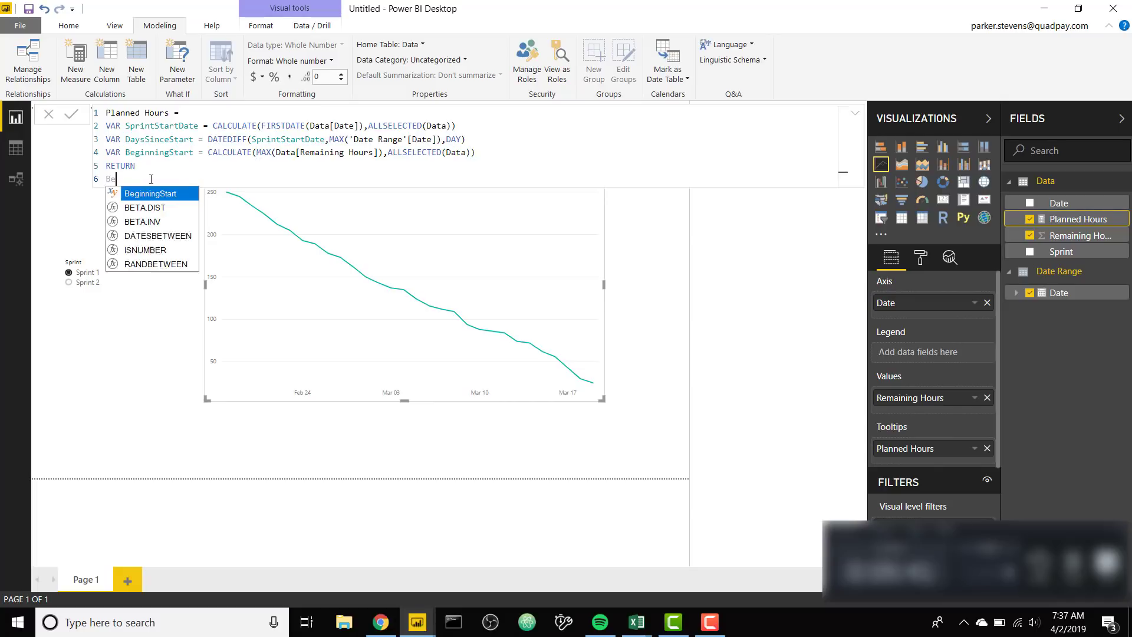
key(Tab)
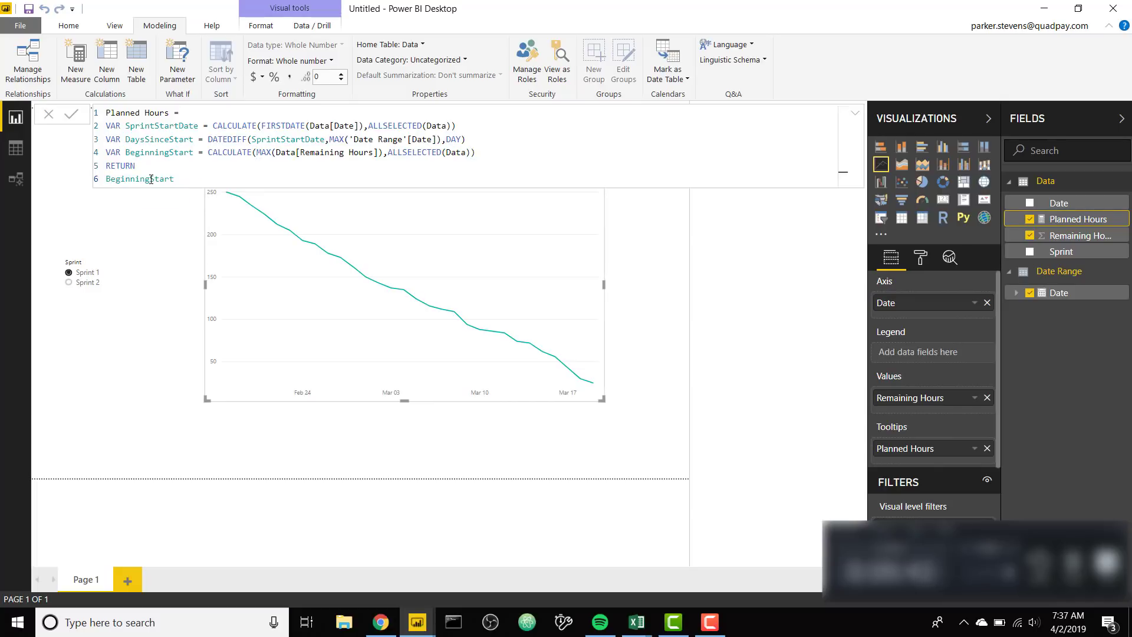
mouse_move(303, 235)
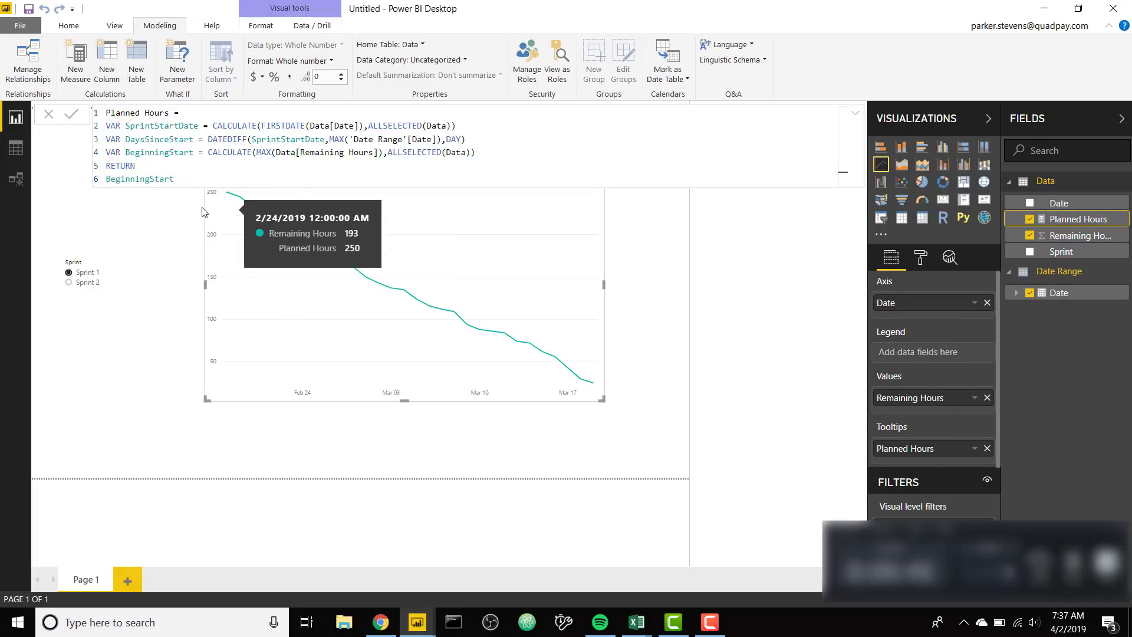
mouse_move(229, 208)
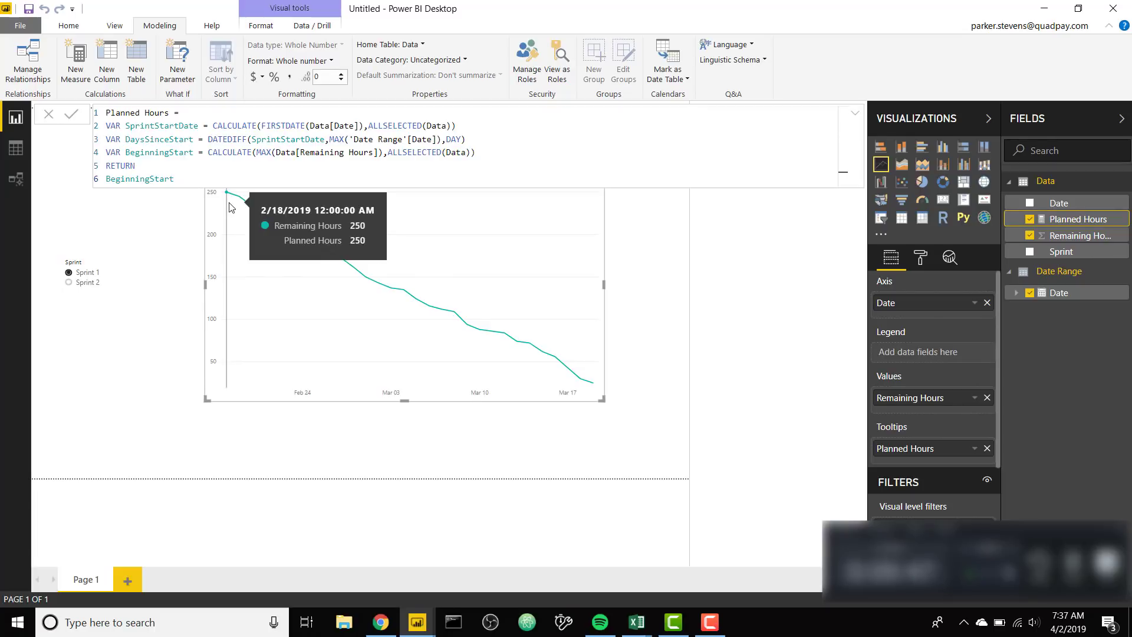
mouse_move(268, 220)
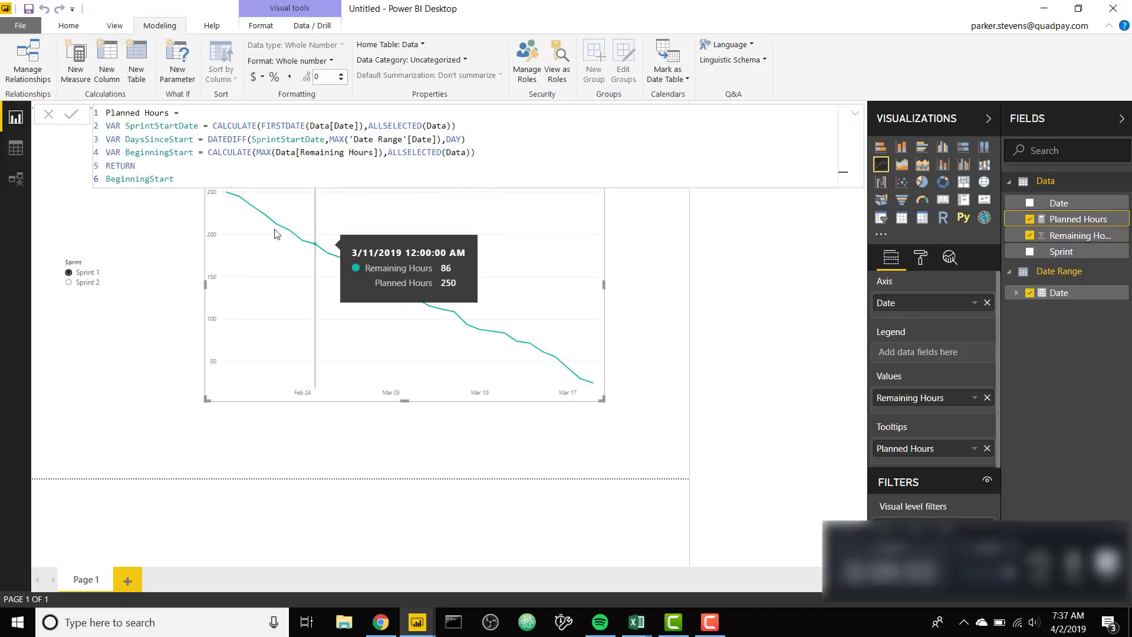
Add a new variable line VAR SprintLength = 30 to the Planned Hours formula.
click(491, 153)
key(Return)
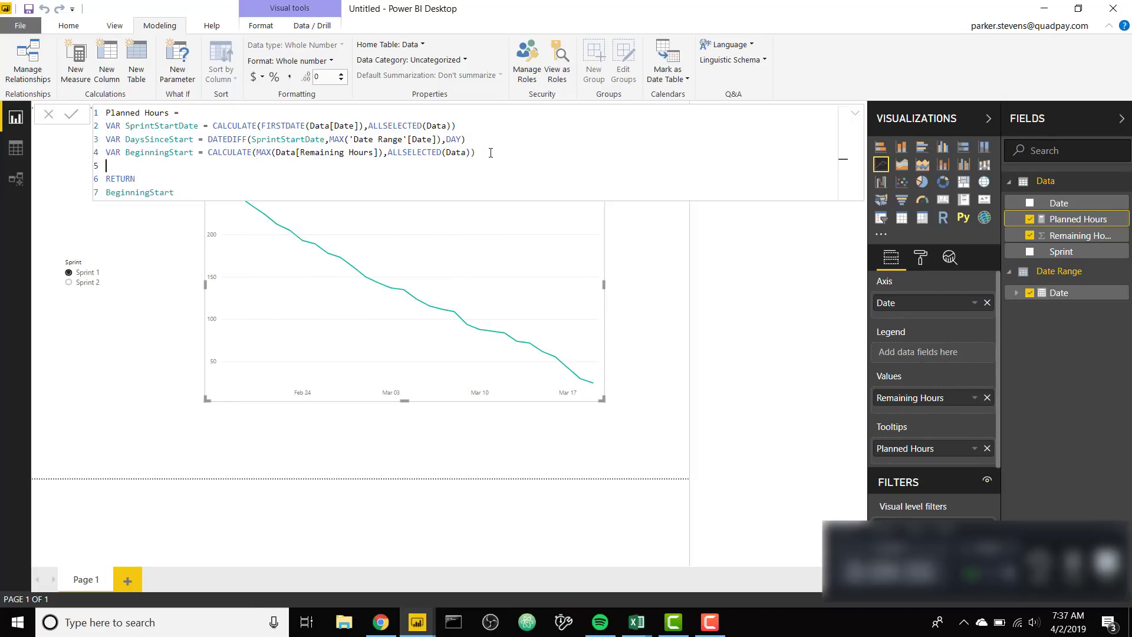
text(VAR SprintLength = 30)
Replace BeginningStart in the return with an IF testing MAX('Date Range'[Date]) against SprintStartDate.
double_click(160, 190)
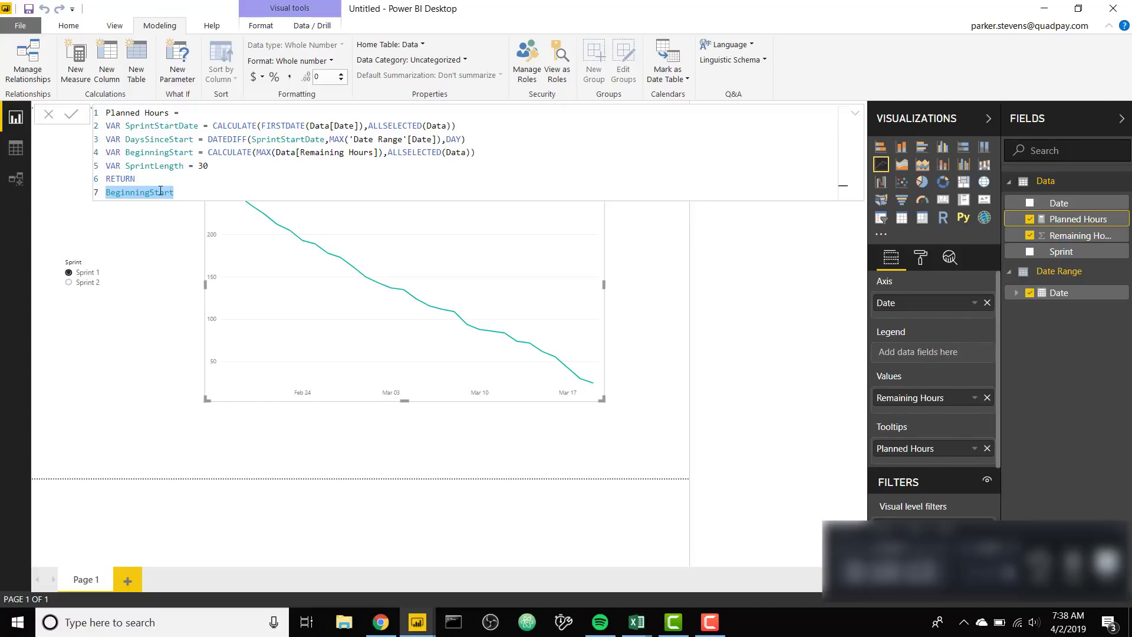
text(IF()
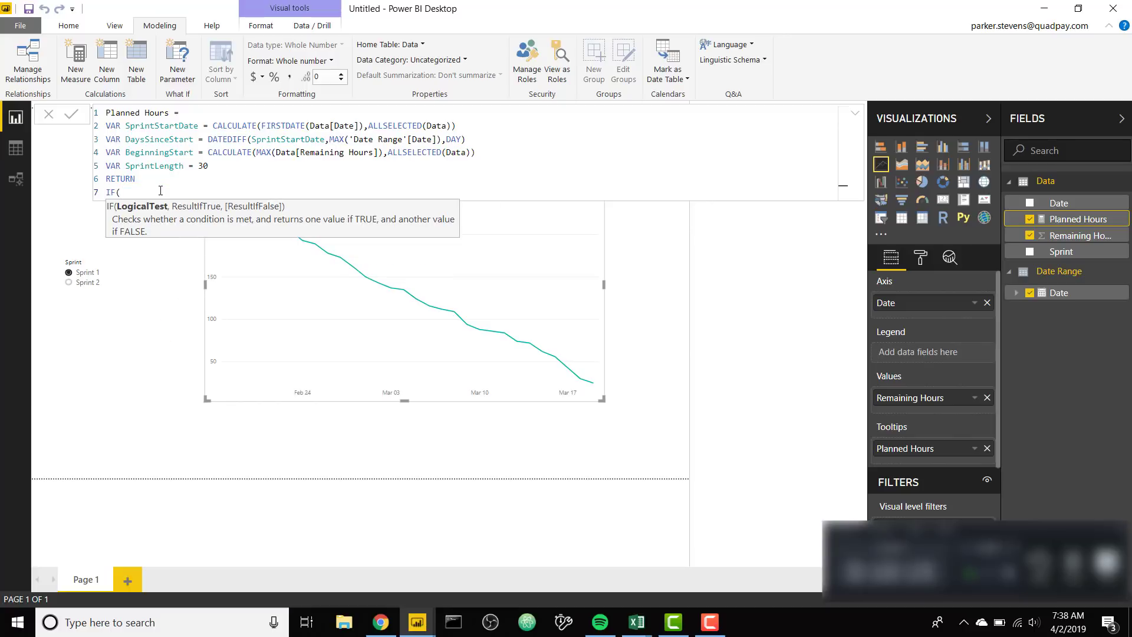
key(shift+Return)
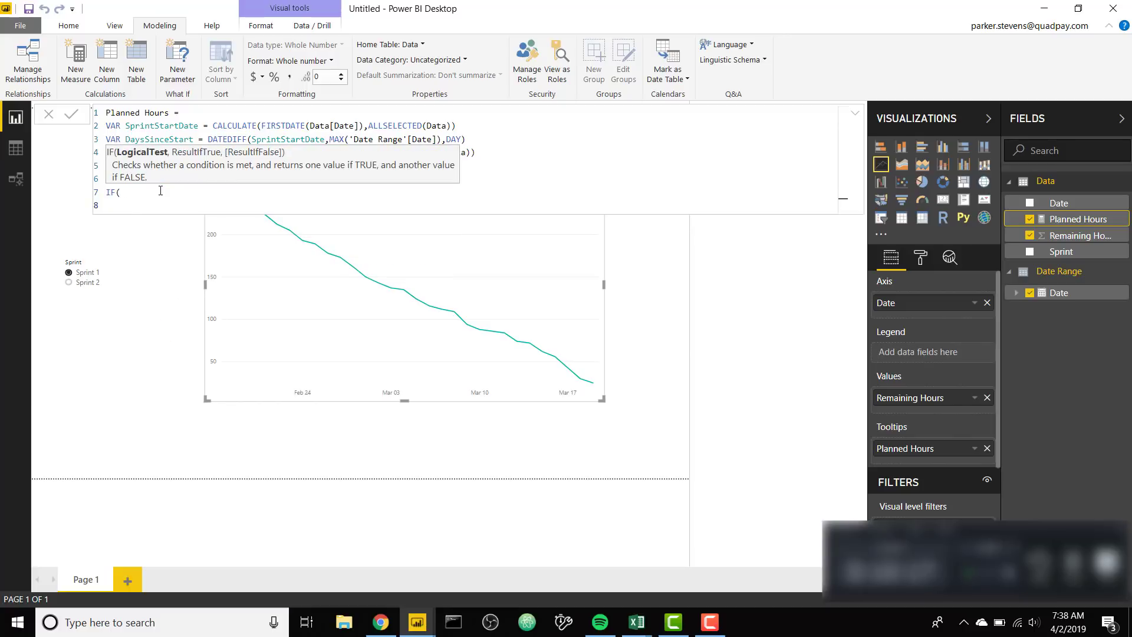
text(MAX(dat)
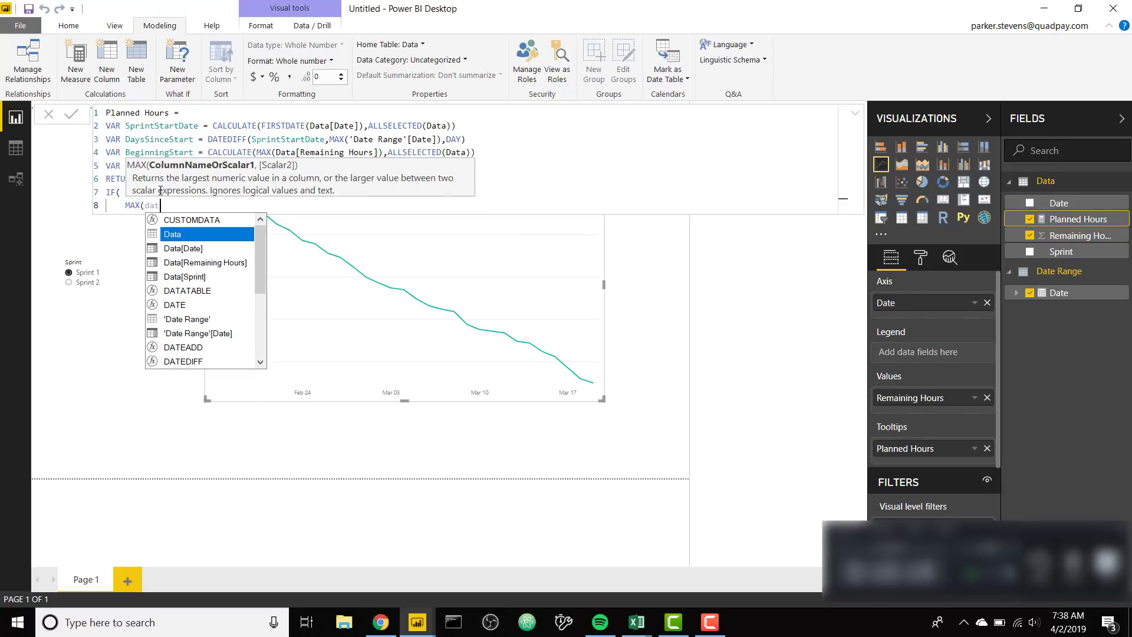
click(191, 333)
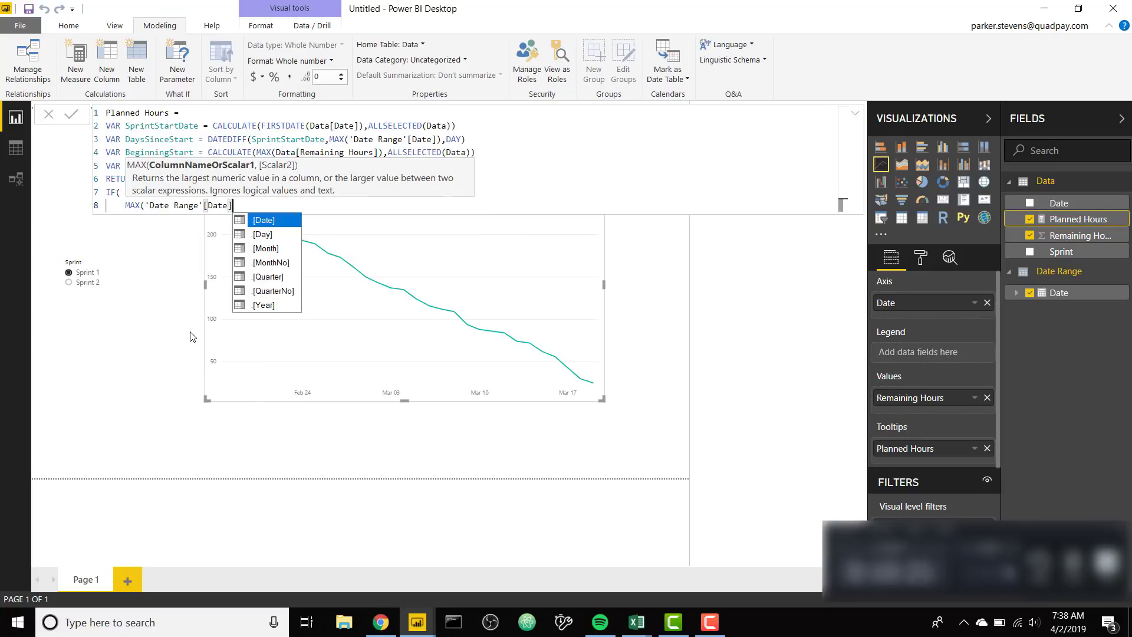
text() <)
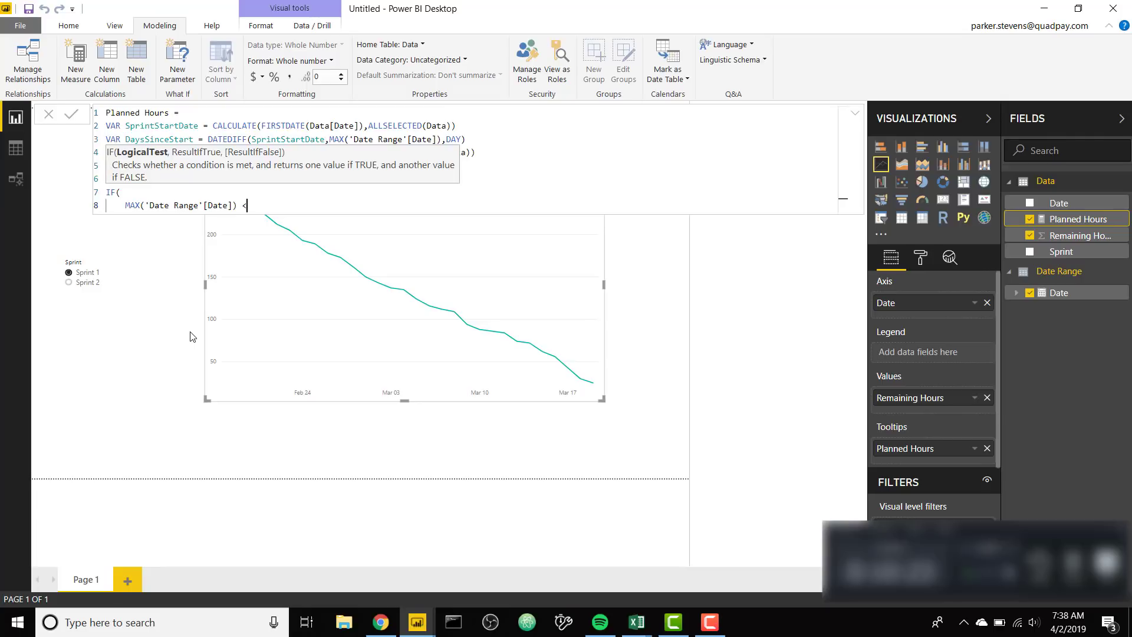
text(=spr)
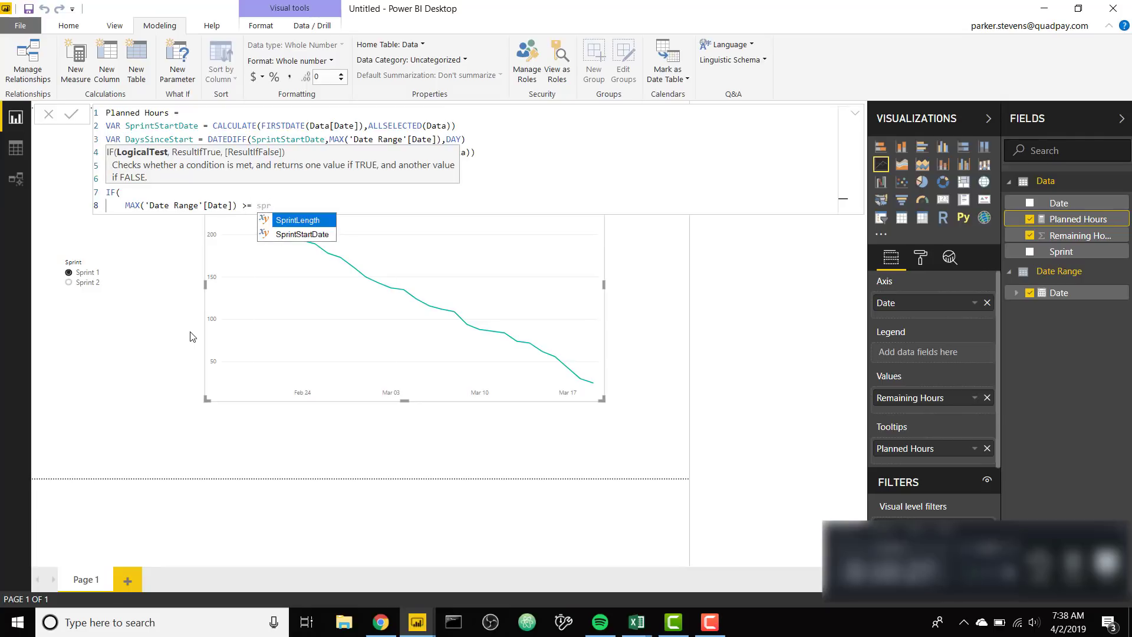
key(Down)
key(Tab)
Add && MAX('Date Range'[Date]) <= SprintStartDate + SprintLength to the condition, followed by a comma.
text(&)
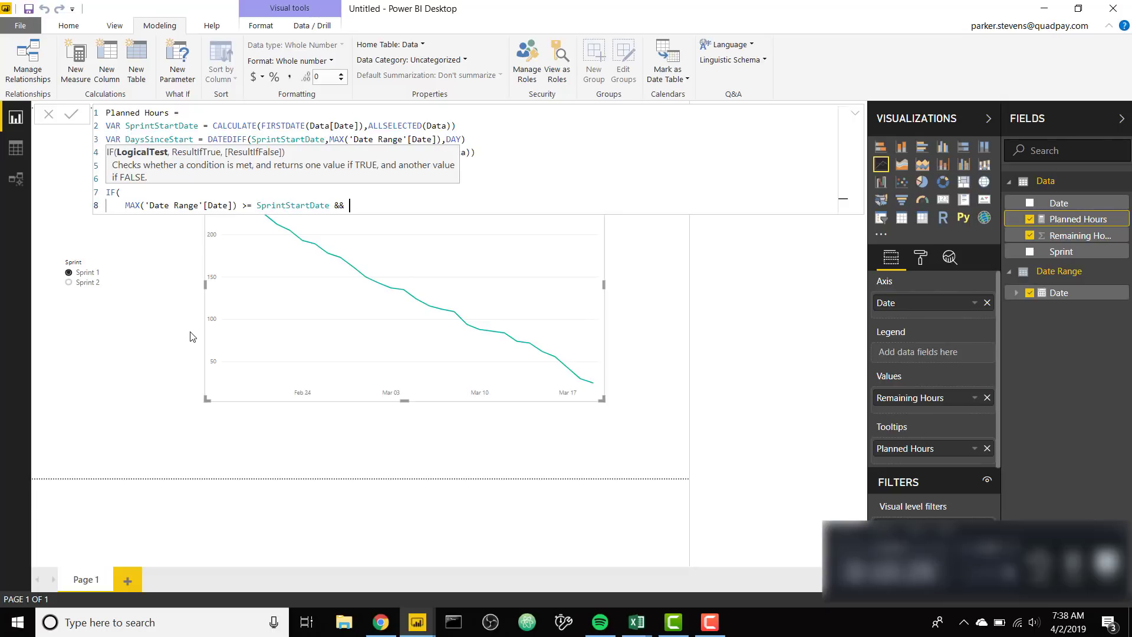
text(& ma)
key(Tab)
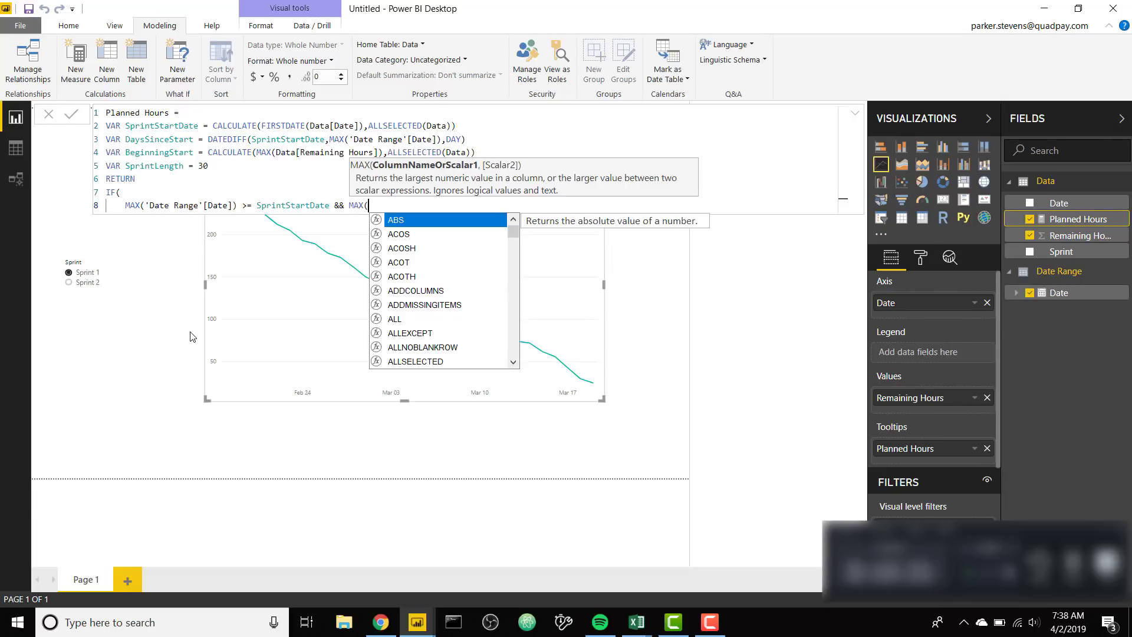
text(dat)
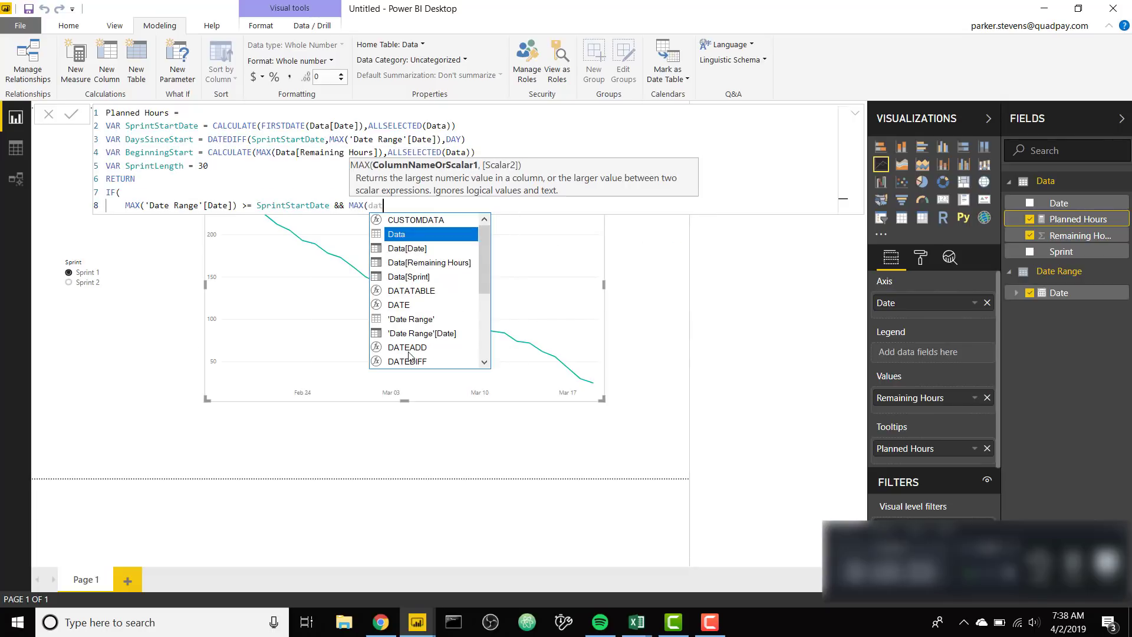
click(428, 334)
text() )
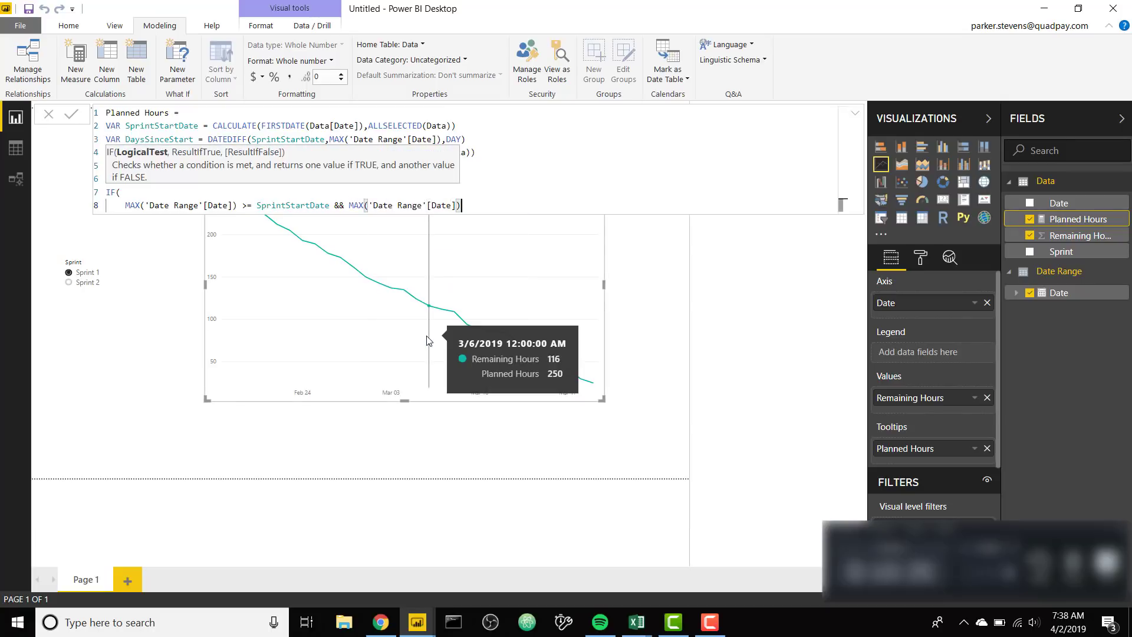
text(<= spri)
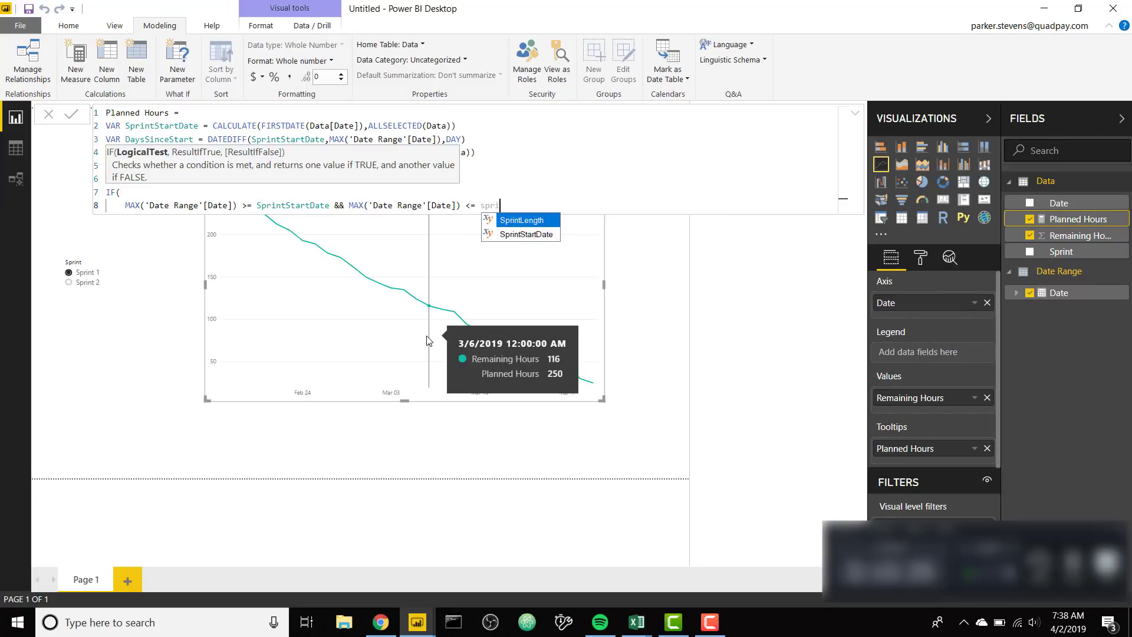
click(531, 235)
text(+)
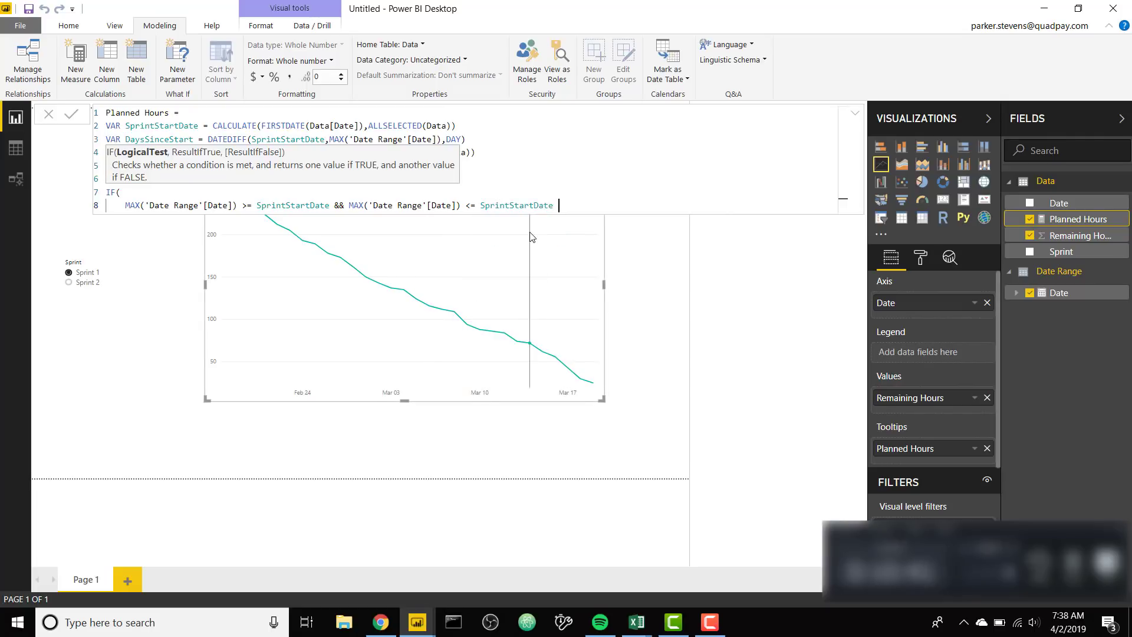
text( spri)
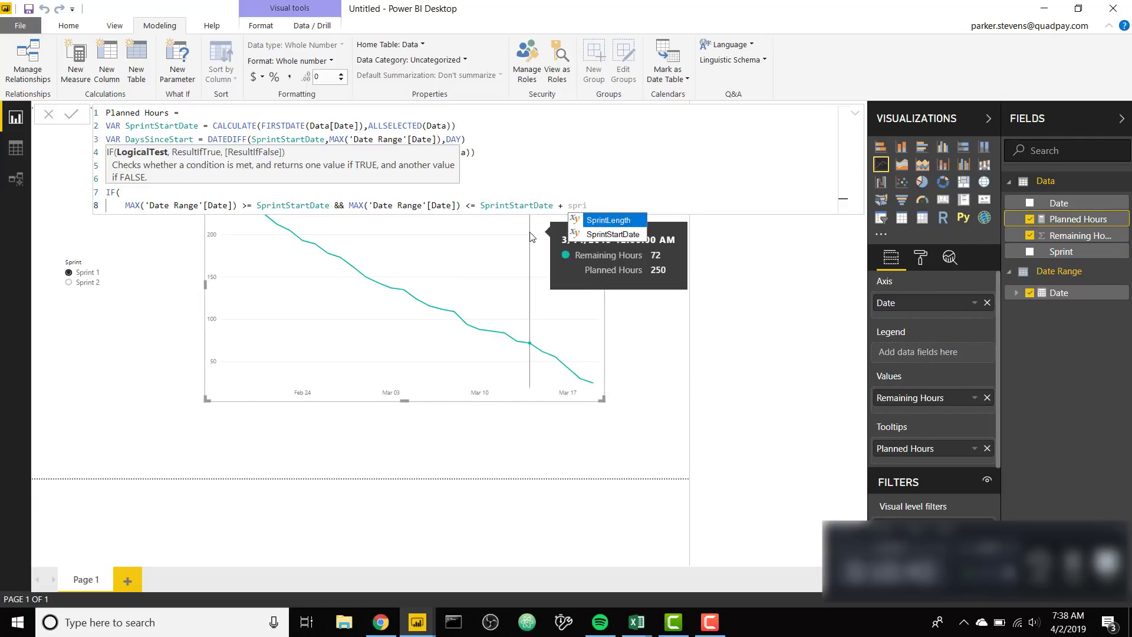
key(Tab)
text(,)
key(shift+Return)
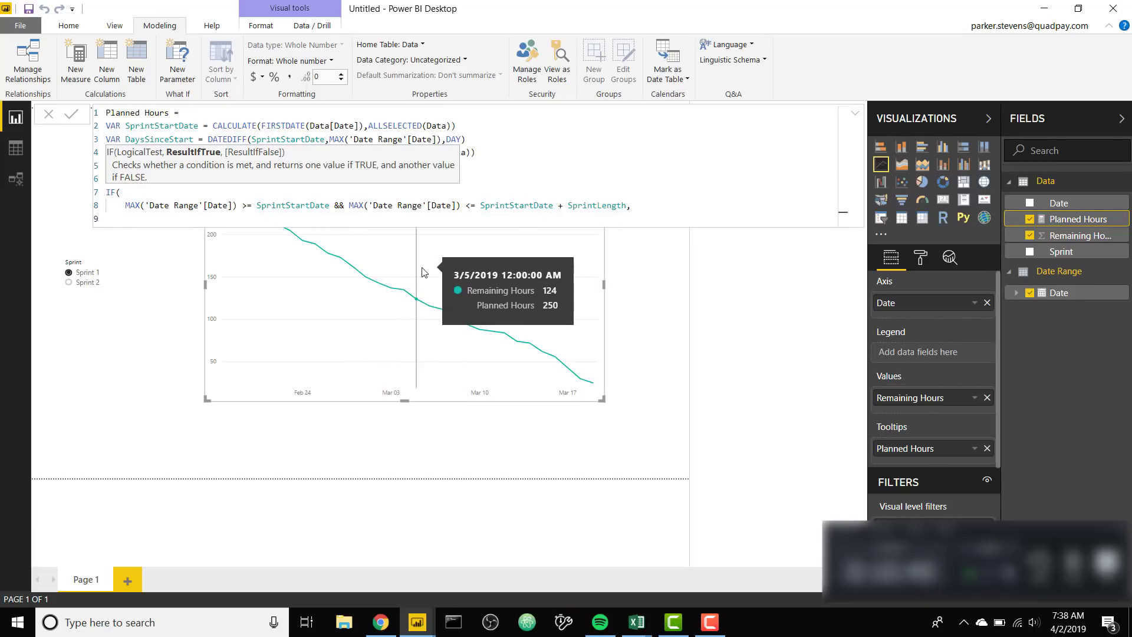
Make the IF's in-sprint result BeginningStart - DaysSinceStart * (BeginningStart/SprintLength).
text(B)
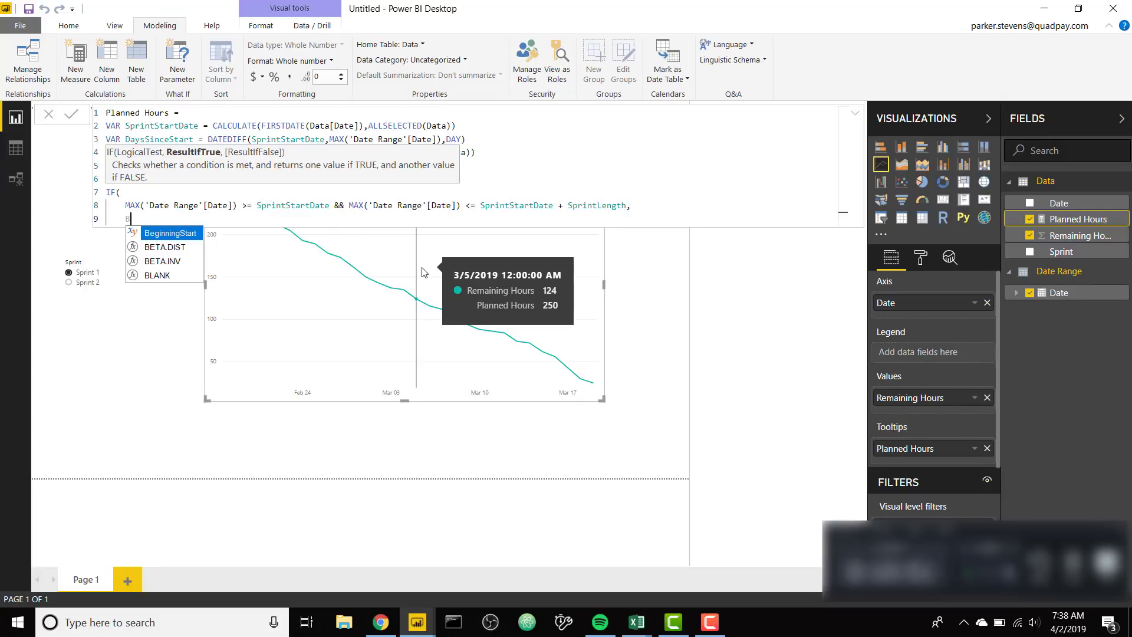
key(Tab)
text(-)
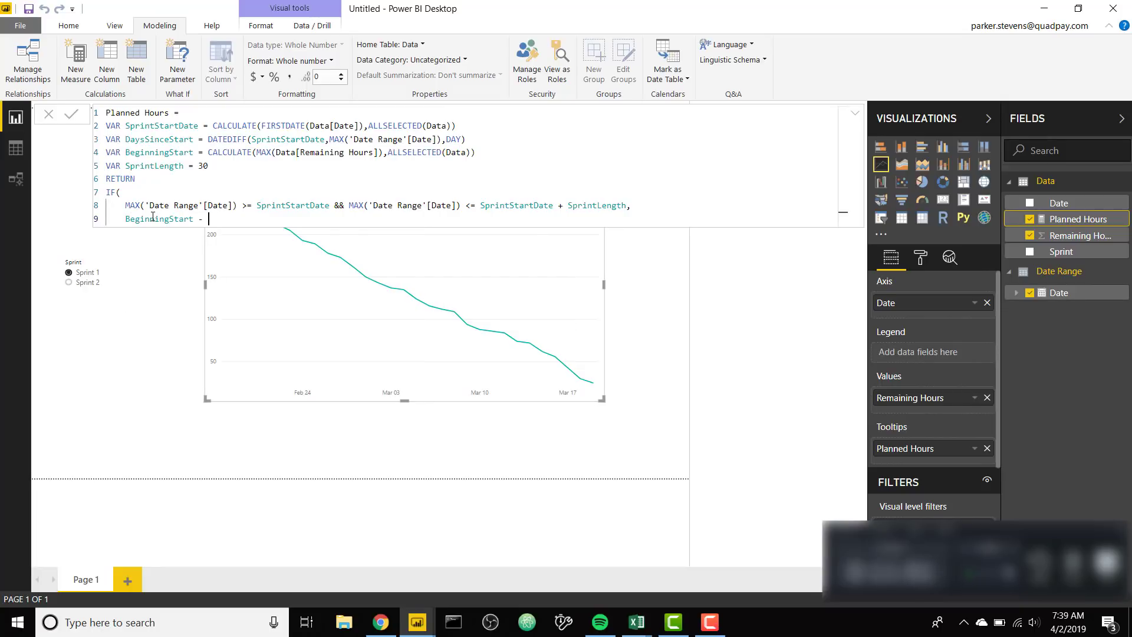
text( days)
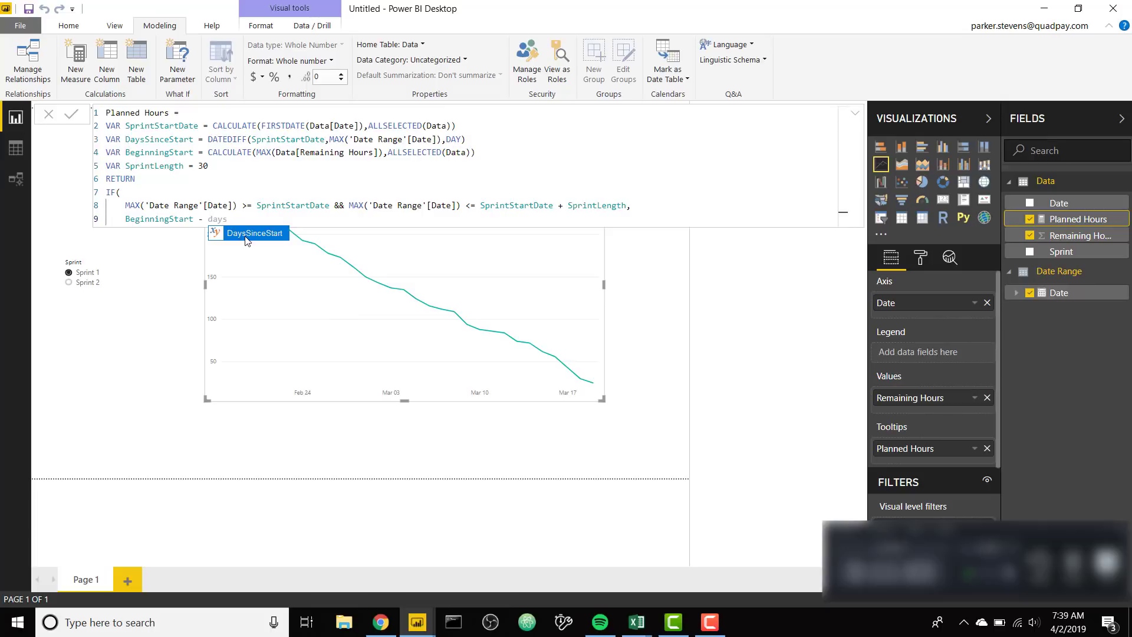
key(Tab)
text(* ()
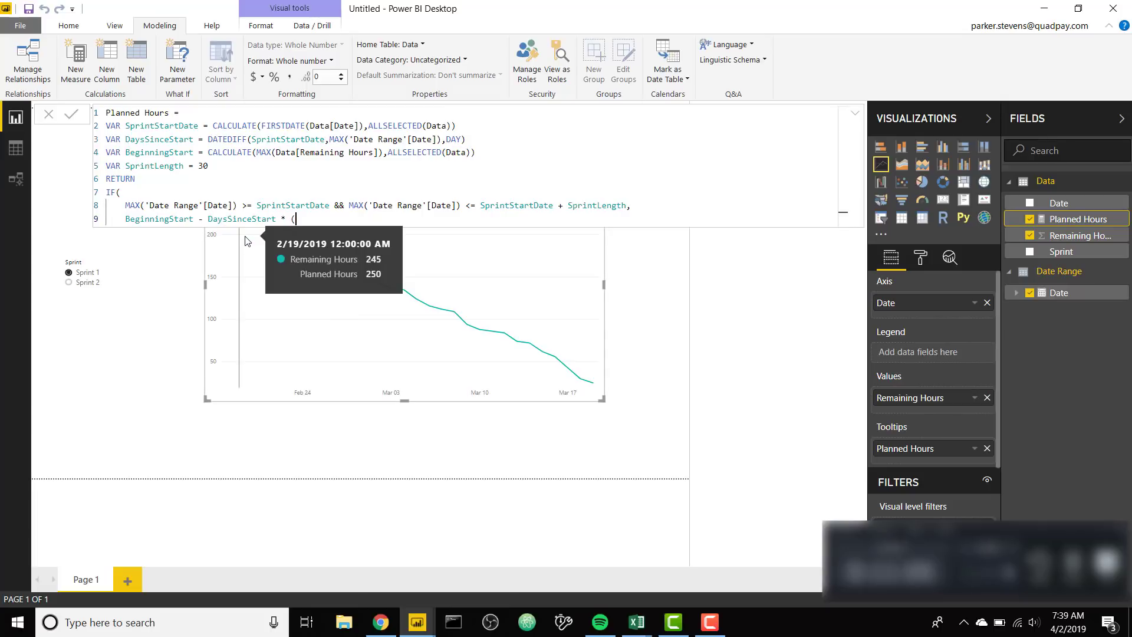
text(be)
key(Tab)
text(/spr)
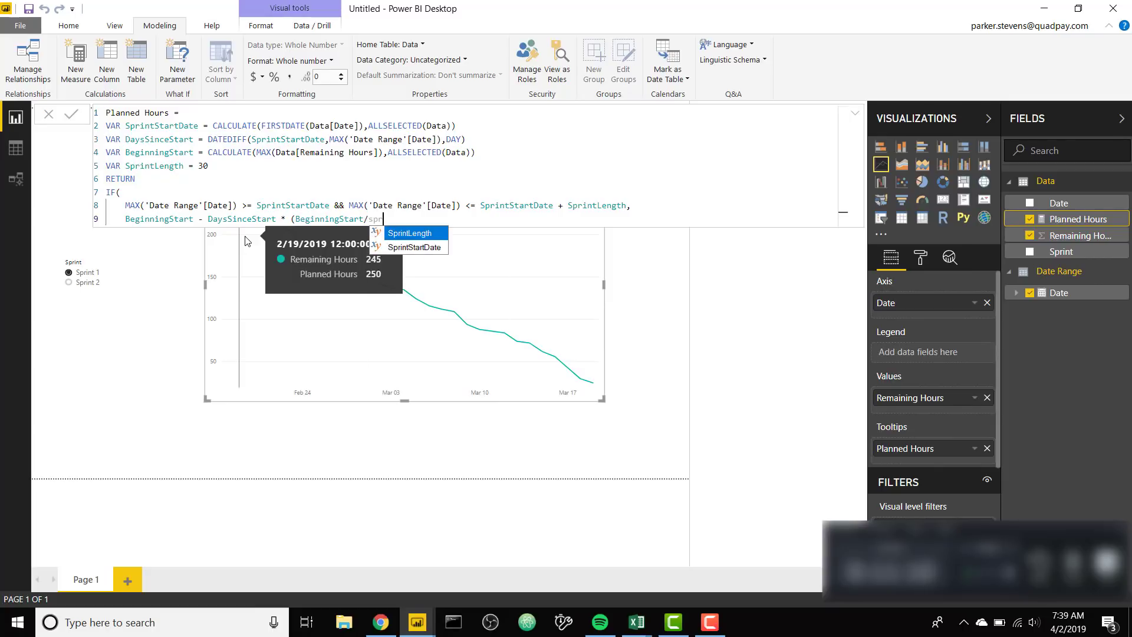
click(404, 233)
text())
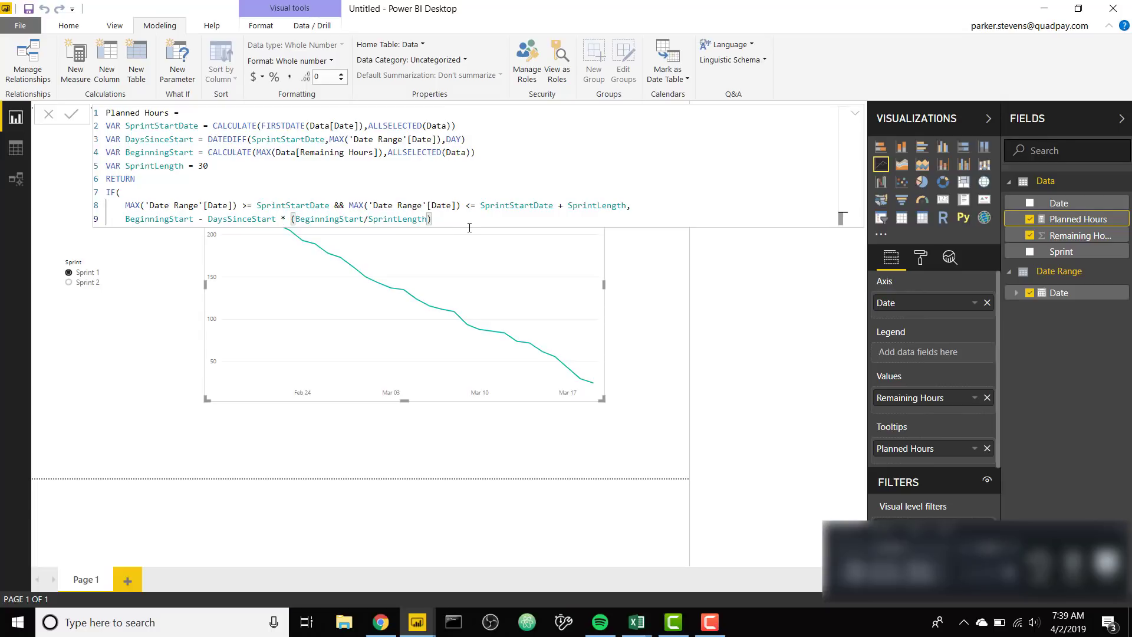
Return BLANK() otherwise, close the IF, and commit the Planned Hours measure.
text(,)
key(Return)
text(BL)
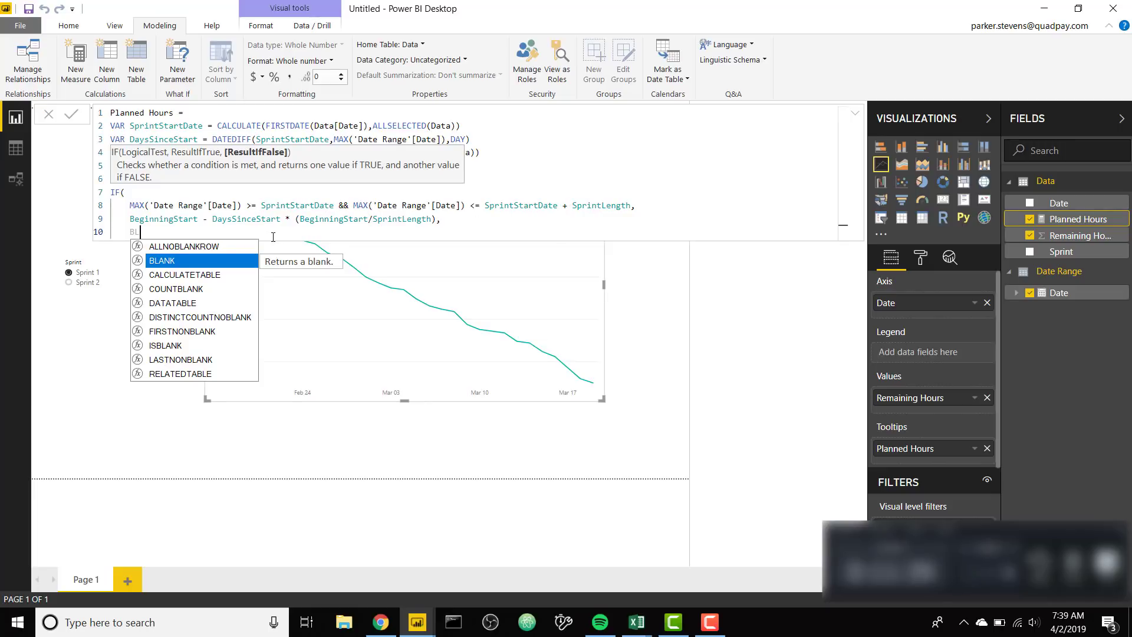
key(Tab)
text())
key(shift+Return)
text())
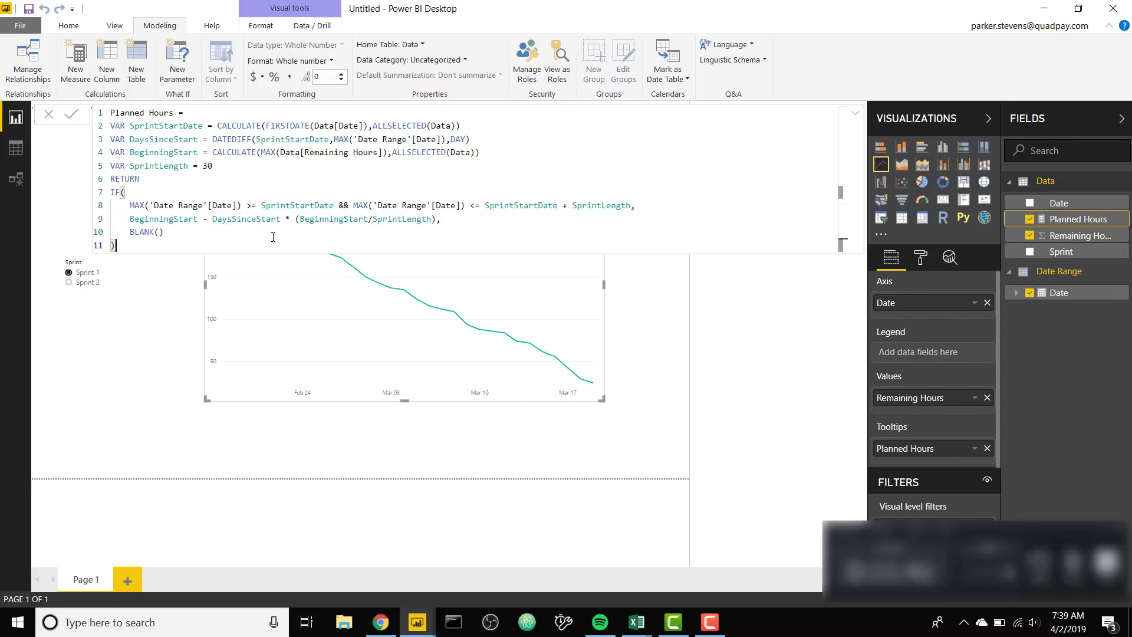
key(Return)
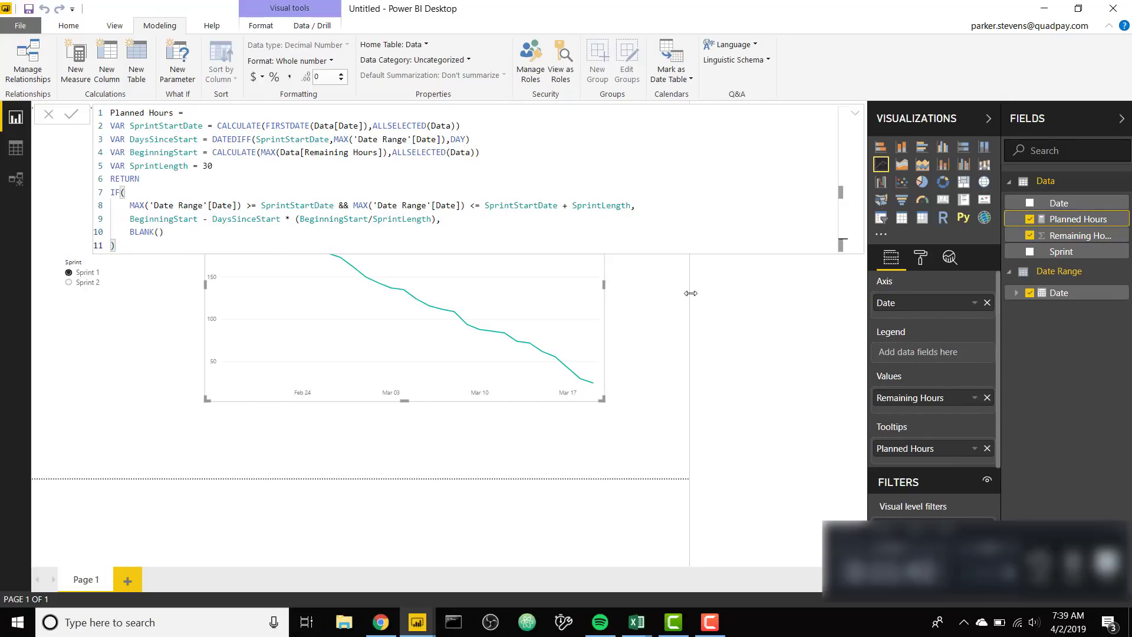
Move Planned Hours from Tooltips into the burndown chart's Values as a second line.
click(676, 315)
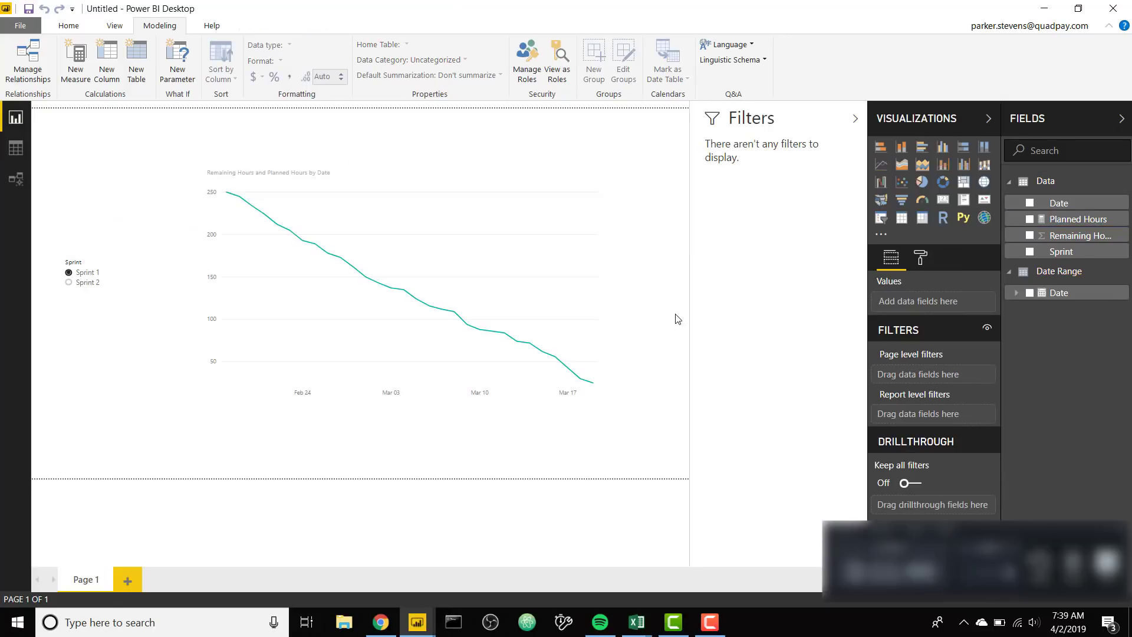
click(588, 263)
drag(900, 451, 903, 404)
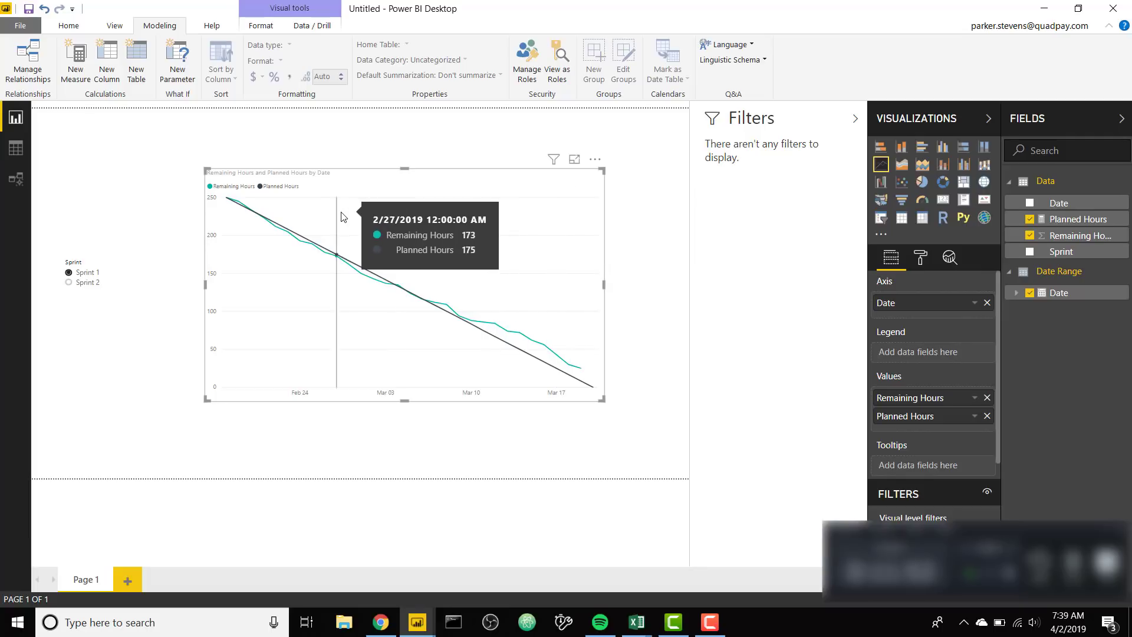
Filter the report to Sprint 2 and reopen the Planned Hours formula.
click(85, 283)
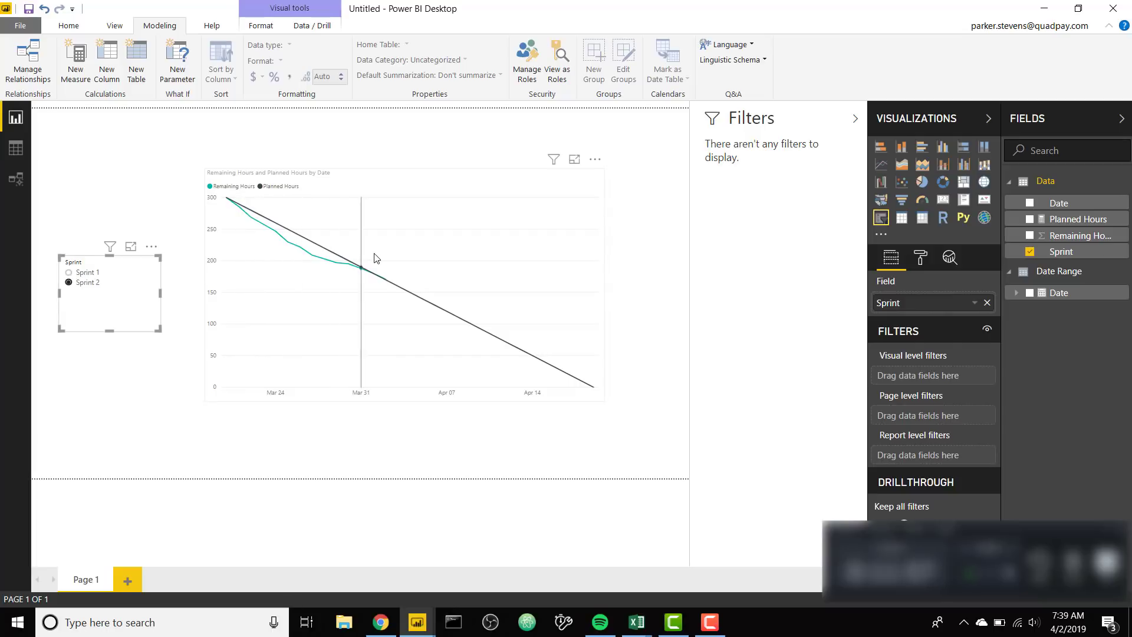
click(391, 199)
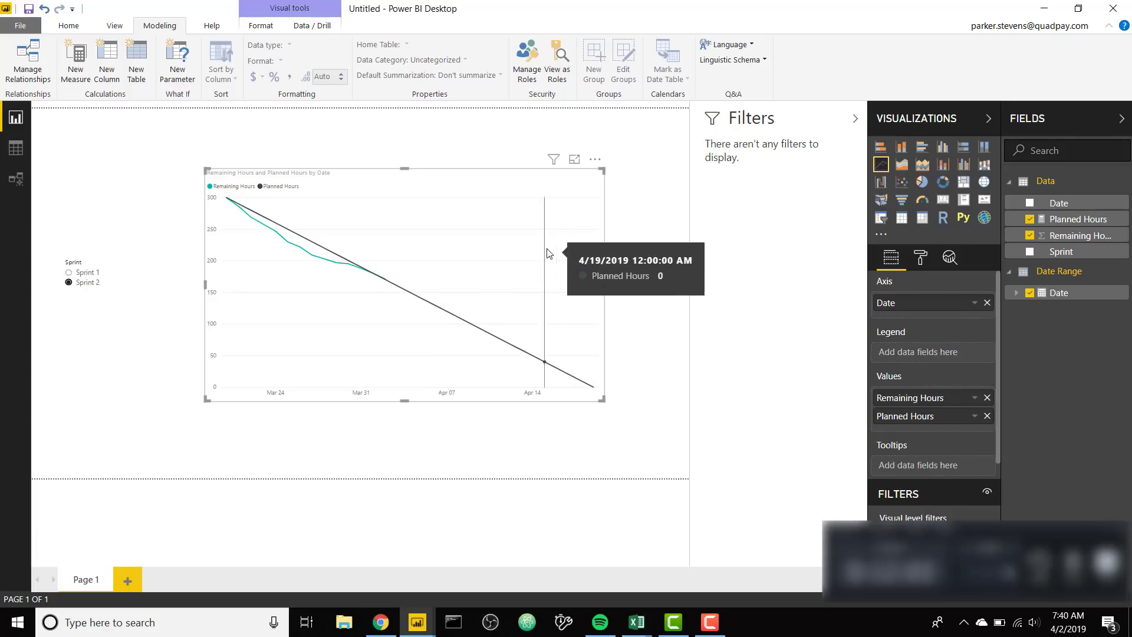
click(1072, 221)
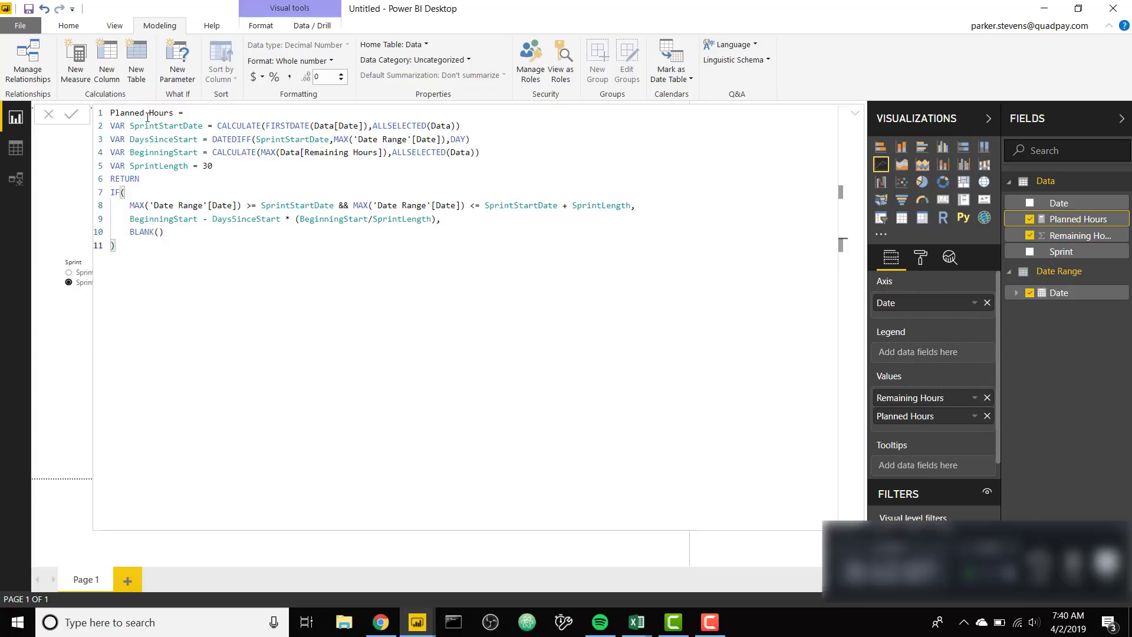
Collapse the Planned Hours formula bar to one line to reveal the Sprint 2 chart.
click(130, 204)
click(856, 117)
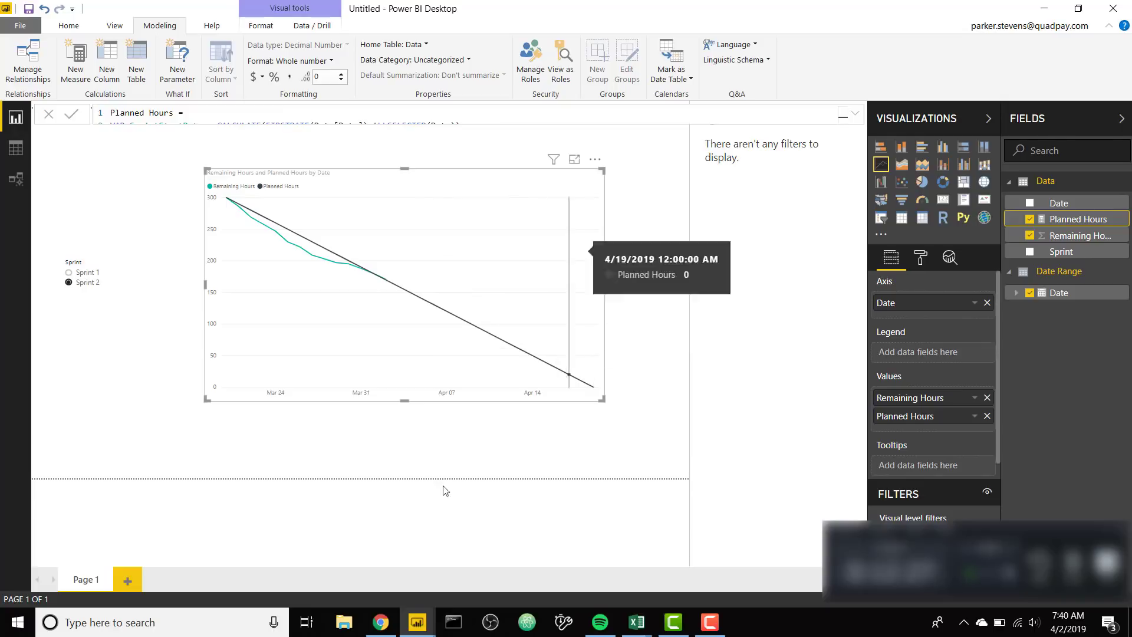
Switch to the finished sprint report window and filter its burndown chart to Sprint 2.
mouse_move(407, 633)
click(348, 571)
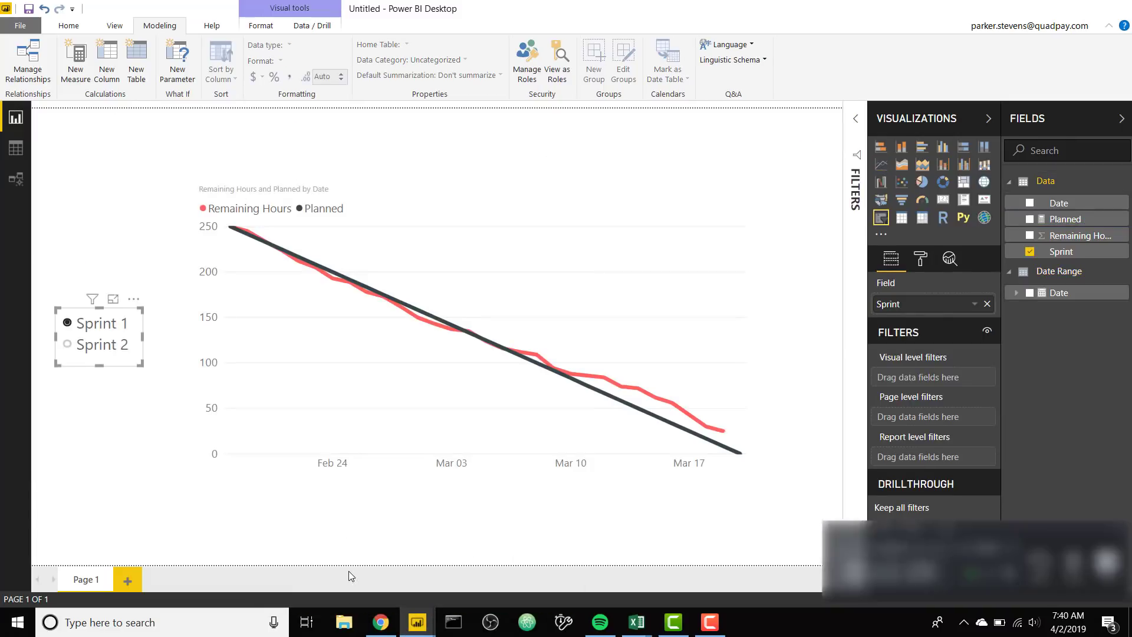
click(110, 353)
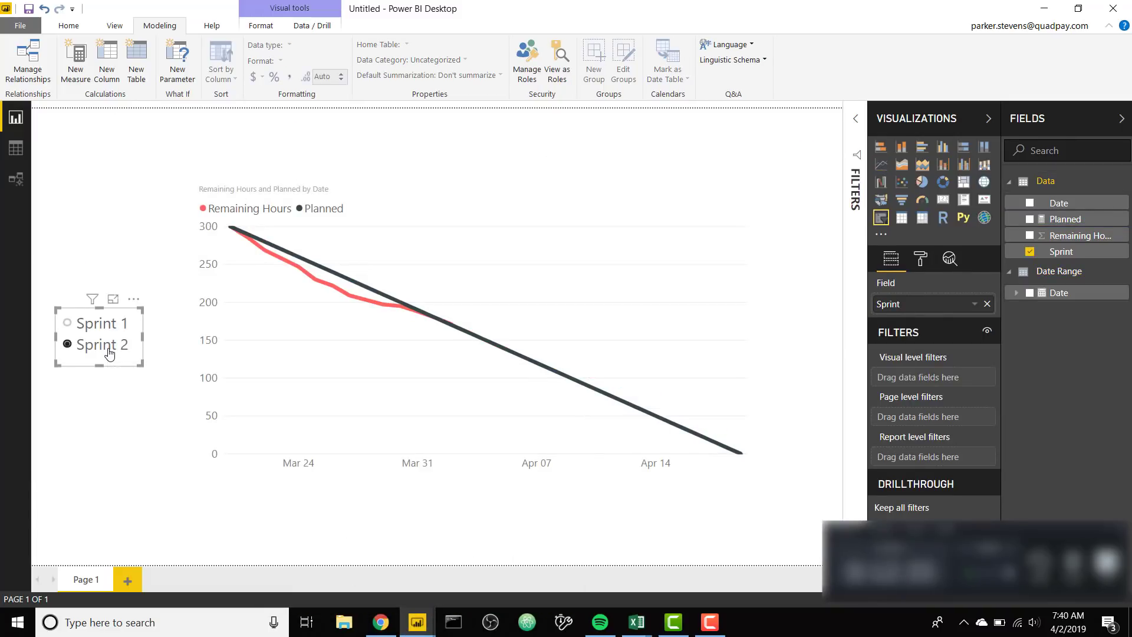